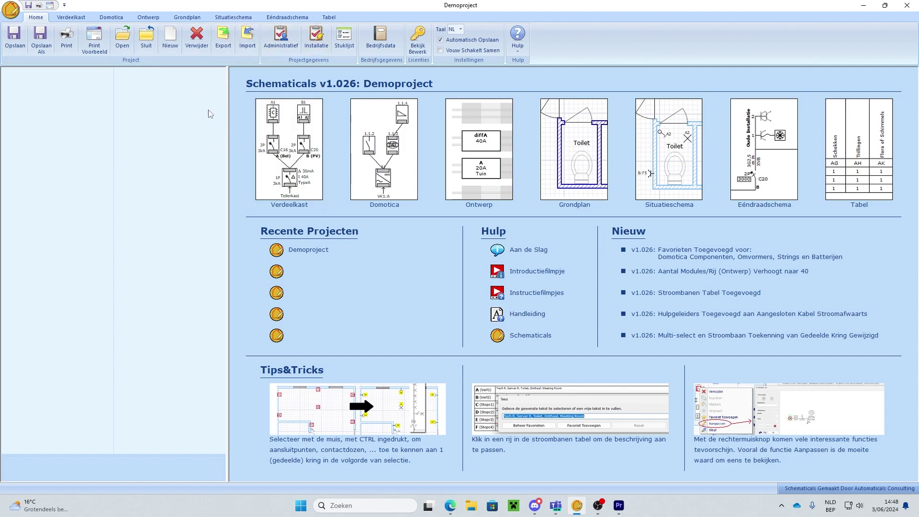
# Review the project's installation data, the distribution board diagram and the 1eV floor plan
pyautogui.click(316, 39)
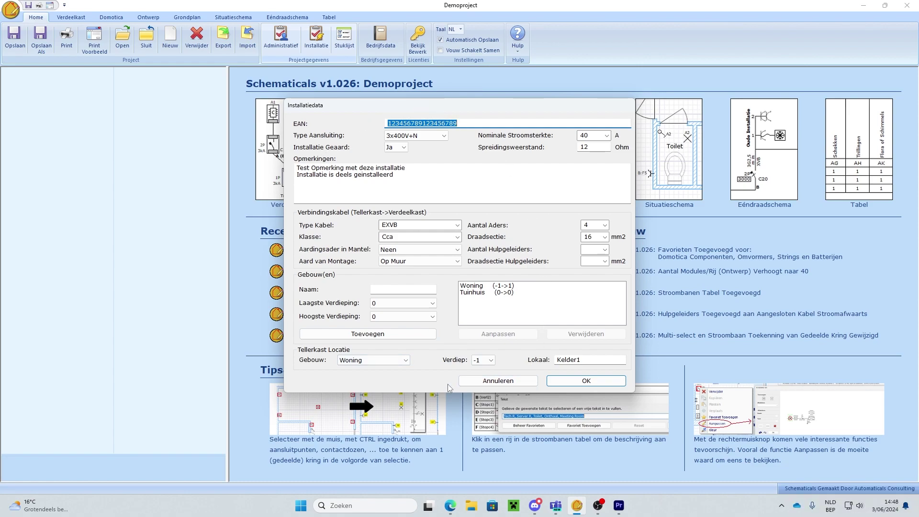
pyautogui.click(574, 384)
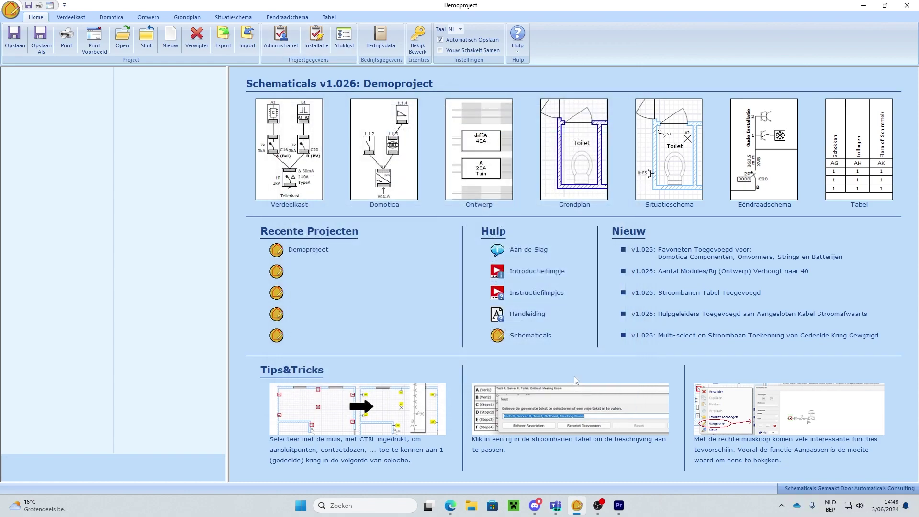
pyautogui.click(71, 17)
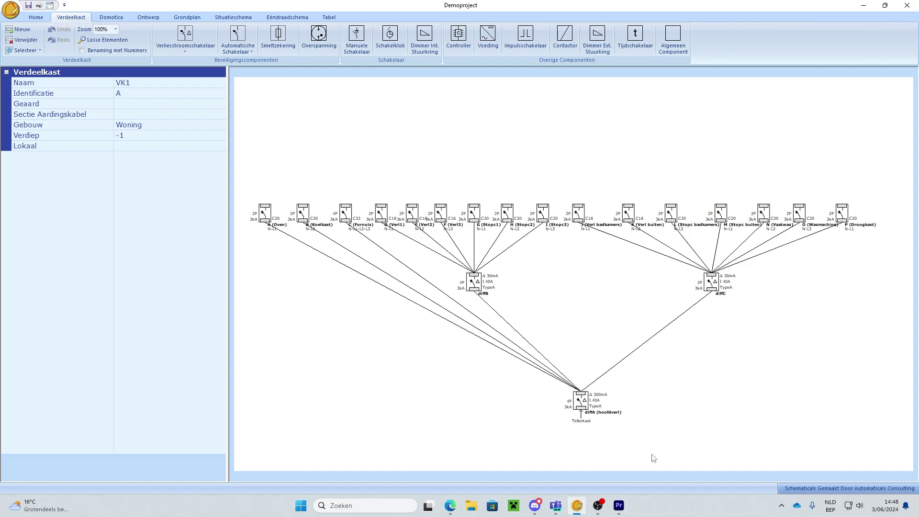
pyautogui.click(186, 17)
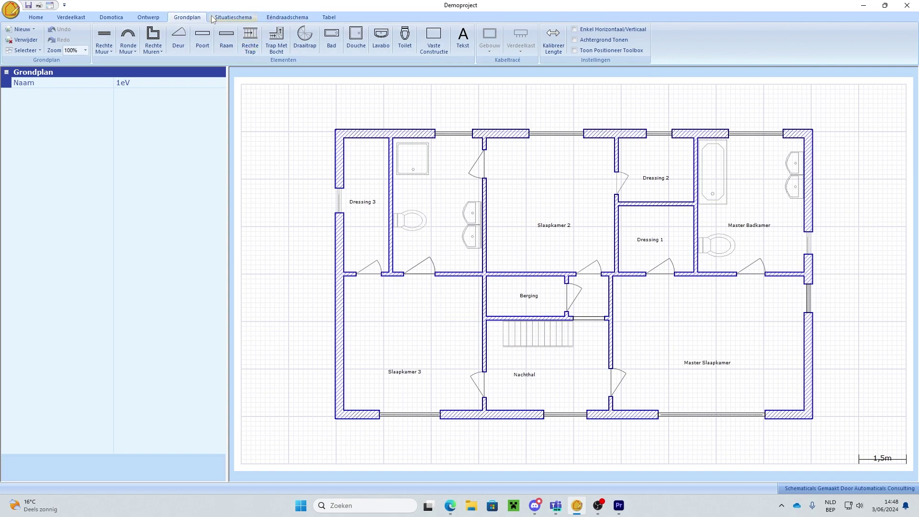
# Create a new situation diagram named SS1 based on the GLV floor plan
pyautogui.click(233, 17)
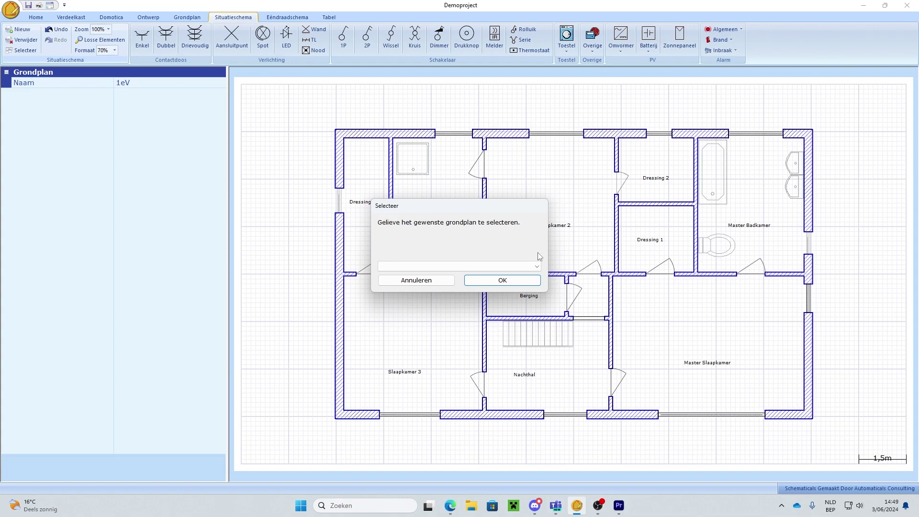
pyautogui.click(538, 267)
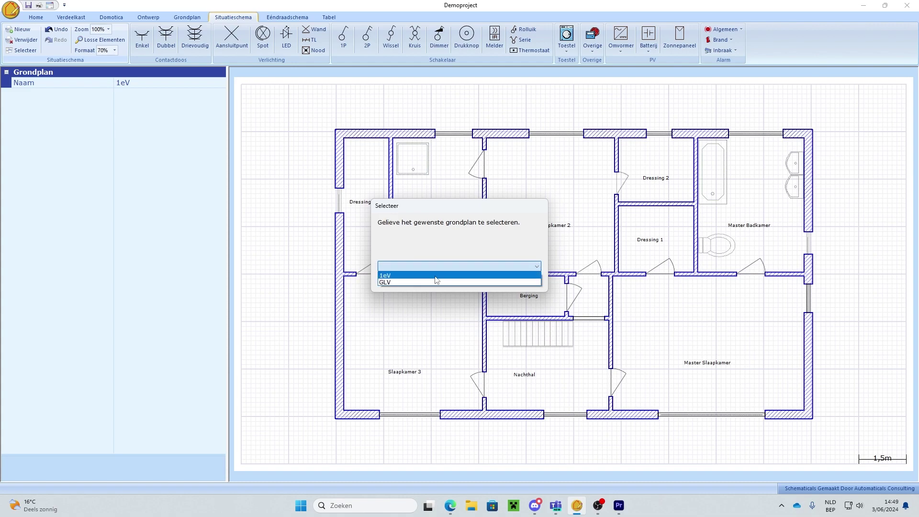
pyautogui.click(386, 282)
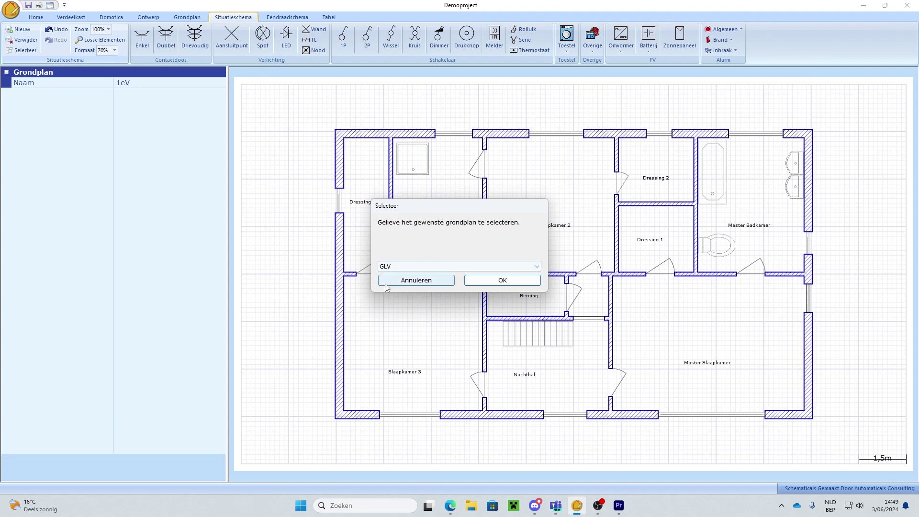
pyautogui.click(500, 283)
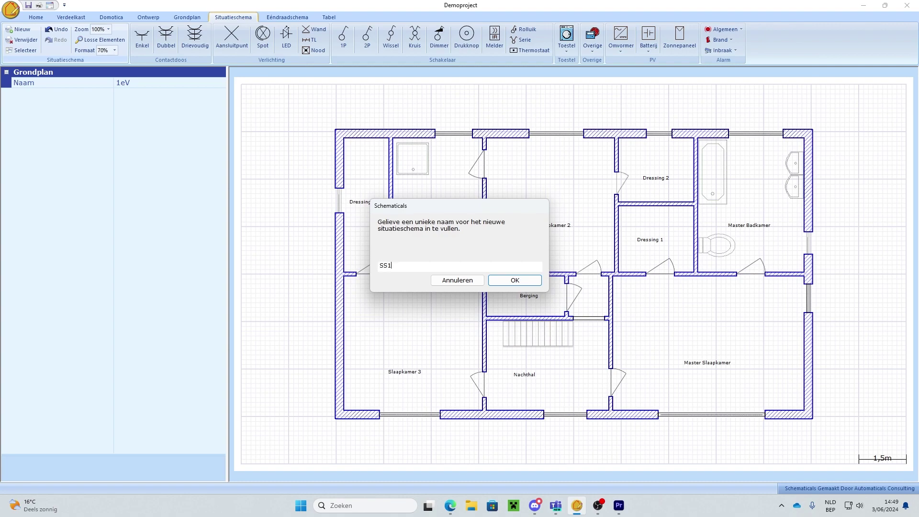
pyautogui.click(513, 281)
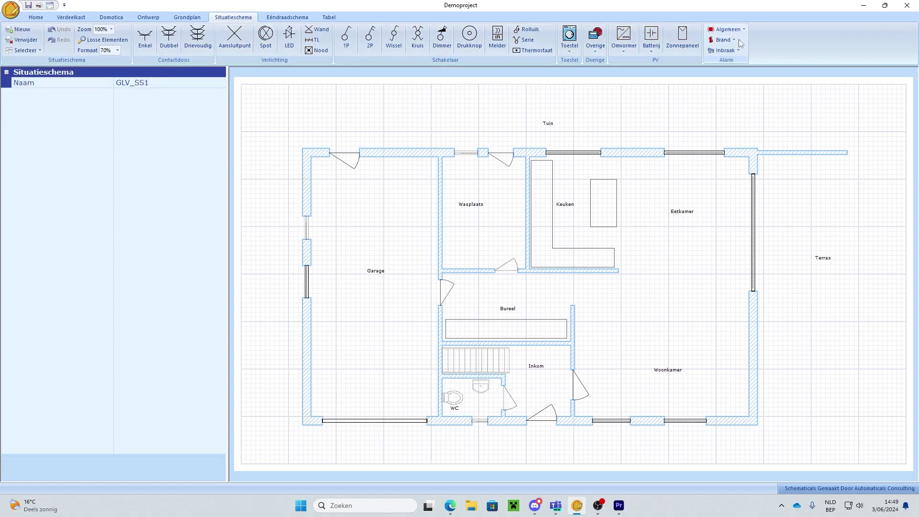
# Examine the whole GLV situation diagram at 125% zoom and return to 100%
pyautogui.click(112, 30)
pyautogui.click(107, 83)
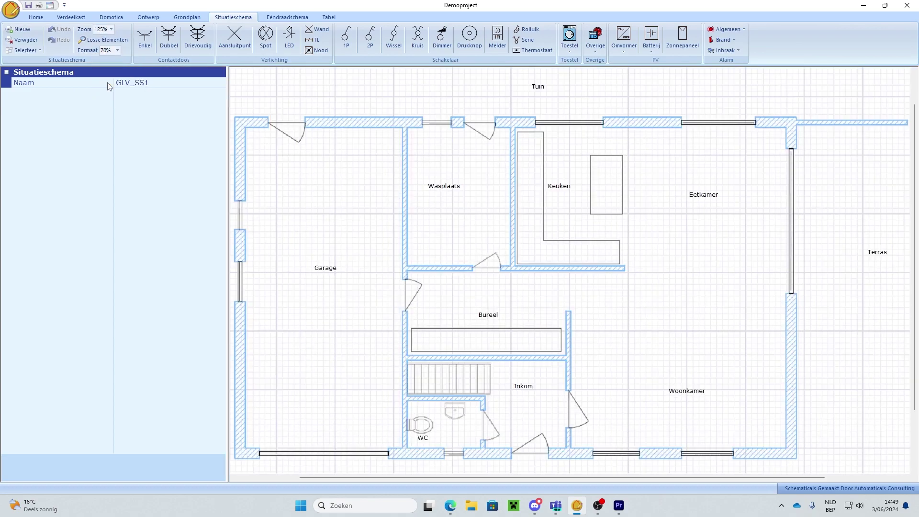
pyautogui.scroll(-3, 826, 291)
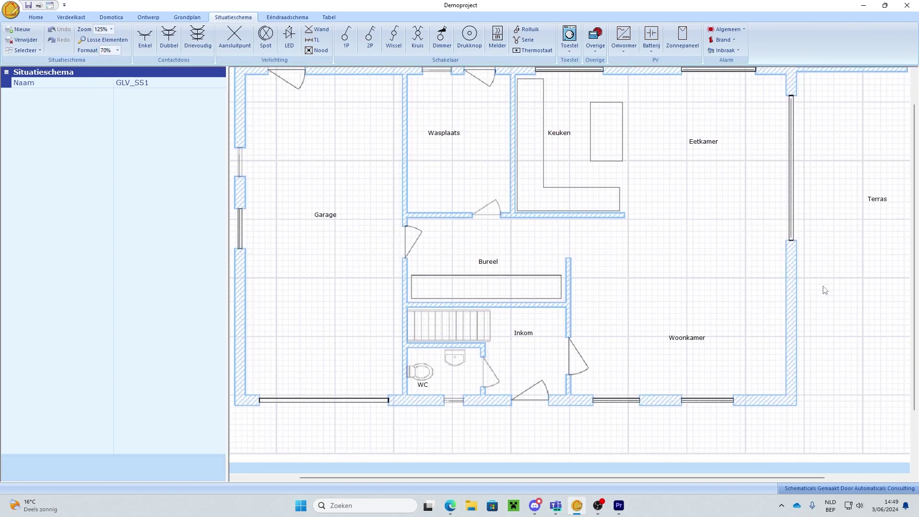
pyautogui.scroll(5, 890, 332)
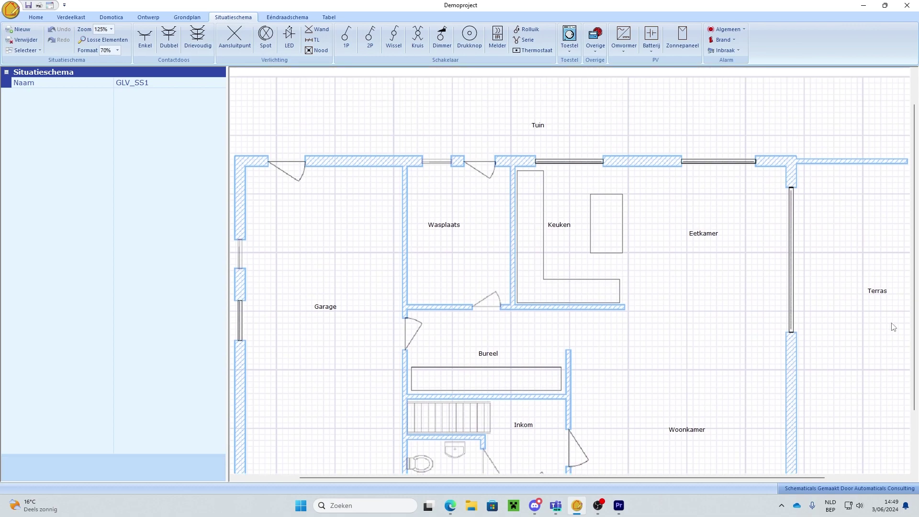
pyautogui.scroll(-5, 893, 327)
pyautogui.scroll(5, 893, 327)
pyautogui.scroll(-4, 893, 327)
pyautogui.scroll(4, 893, 325)
pyautogui.scroll(-5, 892, 261)
pyautogui.scroll(4, 897, 253)
pyautogui.scroll(-5, 899, 257)
pyautogui.scroll(6, 898, 256)
pyautogui.scroll(-5, 899, 257)
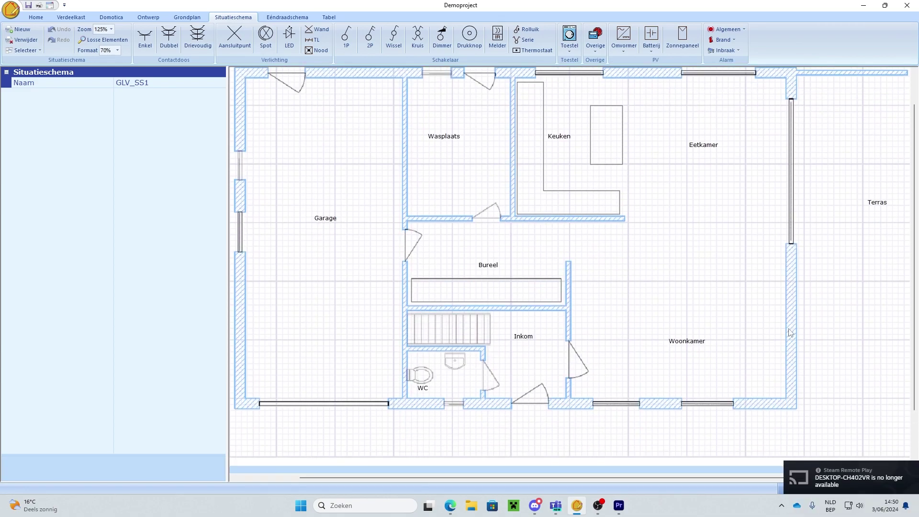
pyautogui.hscroll(5, 557, 459)
pyautogui.hscroll(-9, 556, 459)
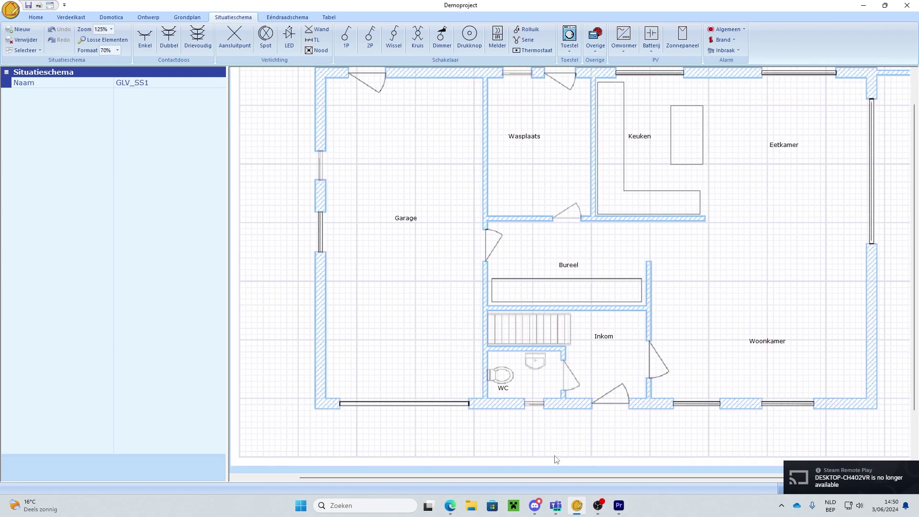
pyautogui.hscroll(12, 557, 458)
pyautogui.hscroll(-12, 557, 458)
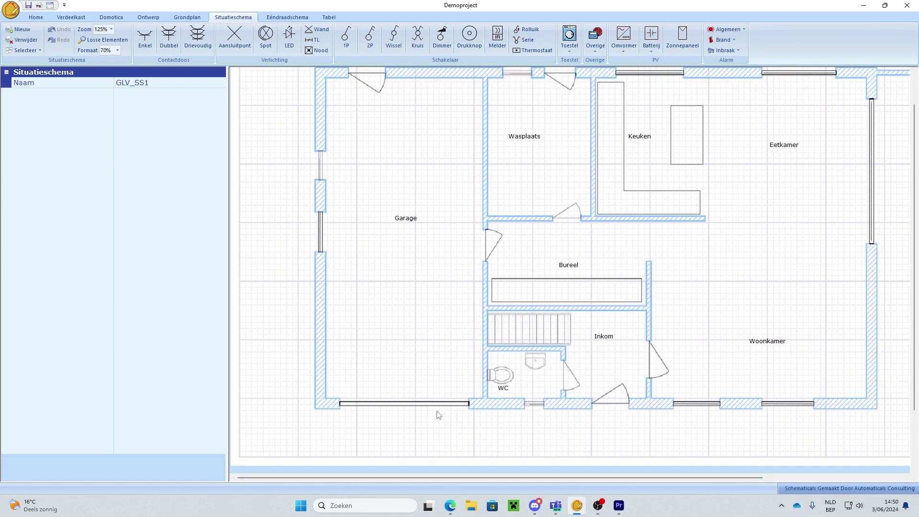
pyautogui.click(111, 29)
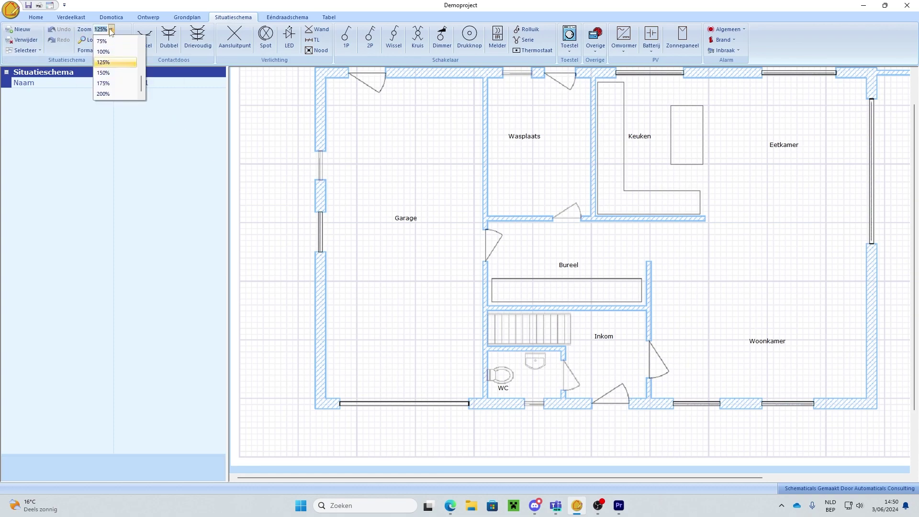
pyautogui.click(113, 51)
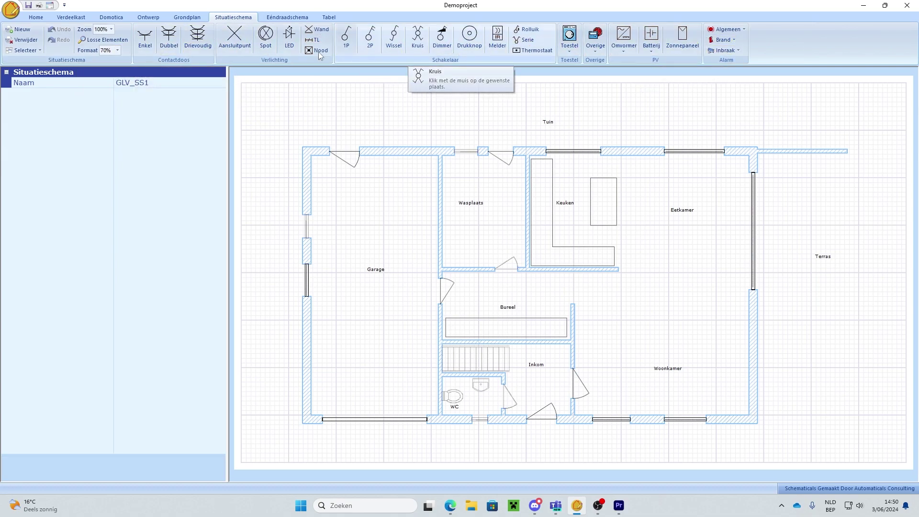
# Place a single socket in the upper part of the garage, set the symbol format to 100% and shift the socket slightly
pyautogui.click(146, 38)
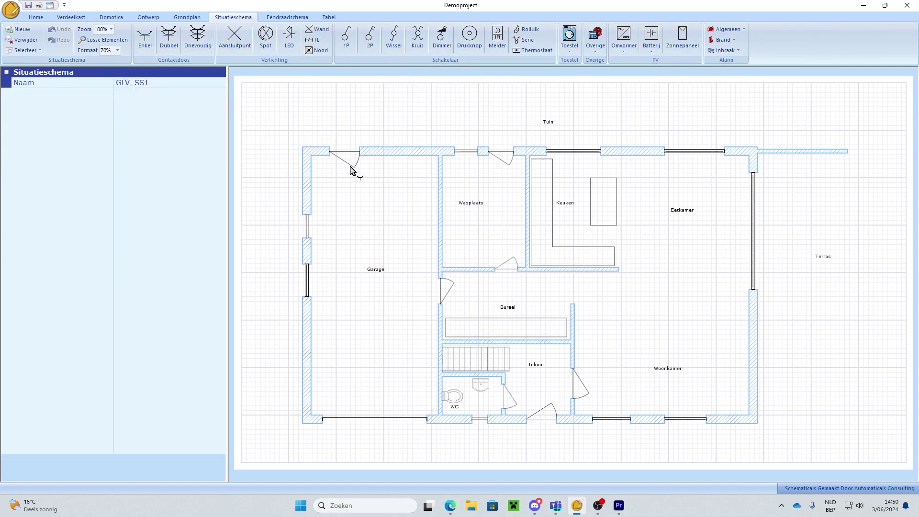
pyautogui.click(384, 195)
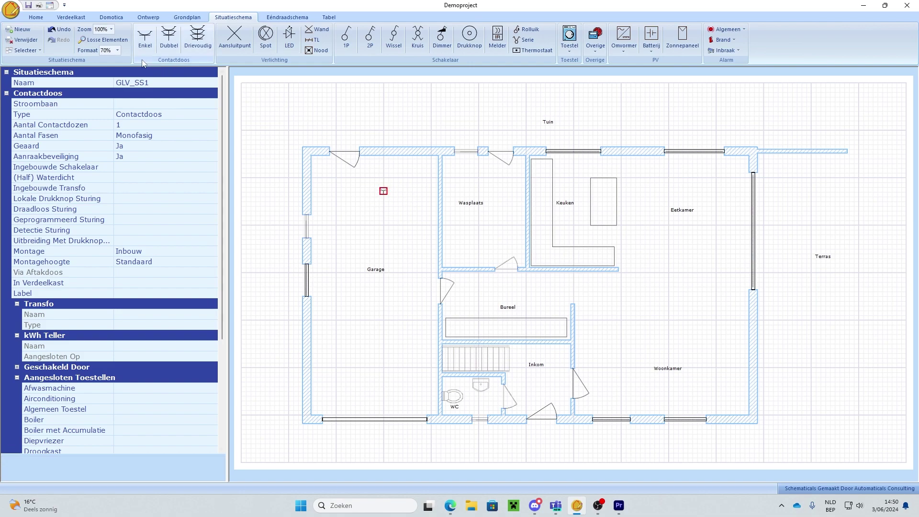
pyautogui.click(118, 50)
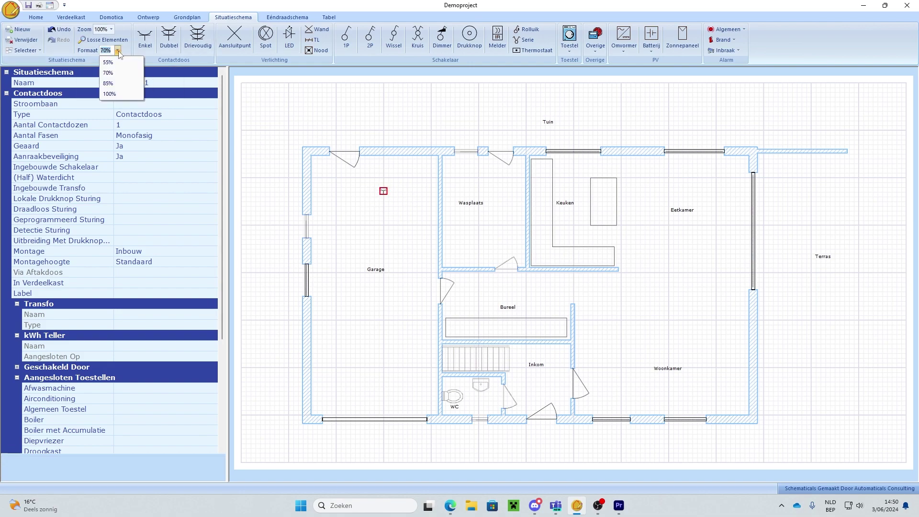
pyautogui.click(115, 94)
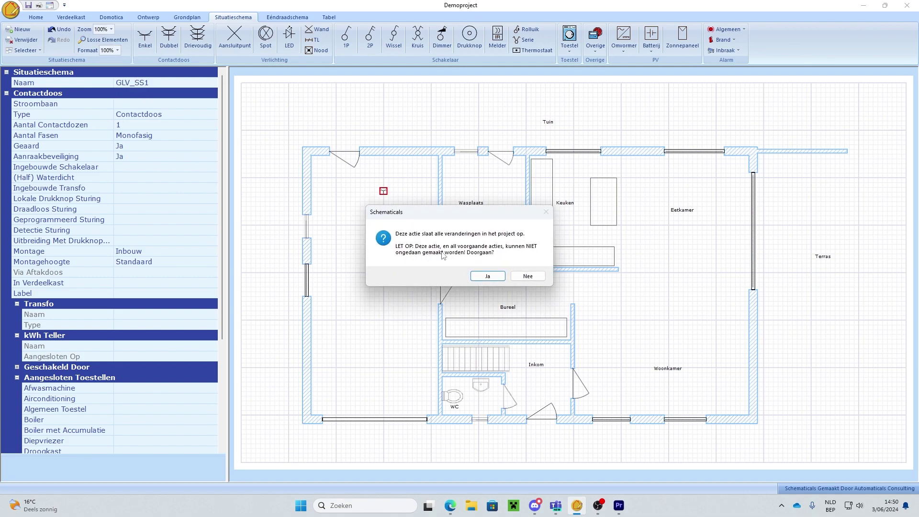
pyautogui.click(487, 277)
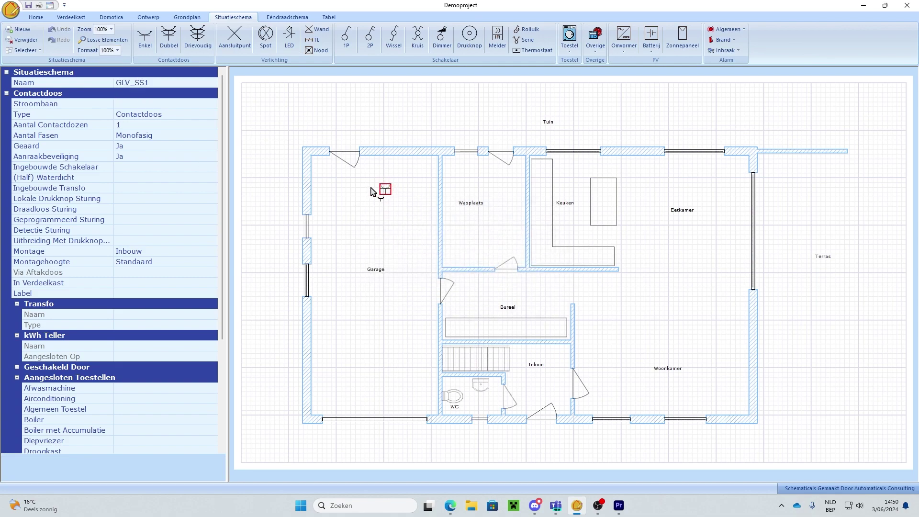
pyautogui.moveTo(386, 191); pyautogui.dragTo(367, 212)
pyautogui.press('Escape')
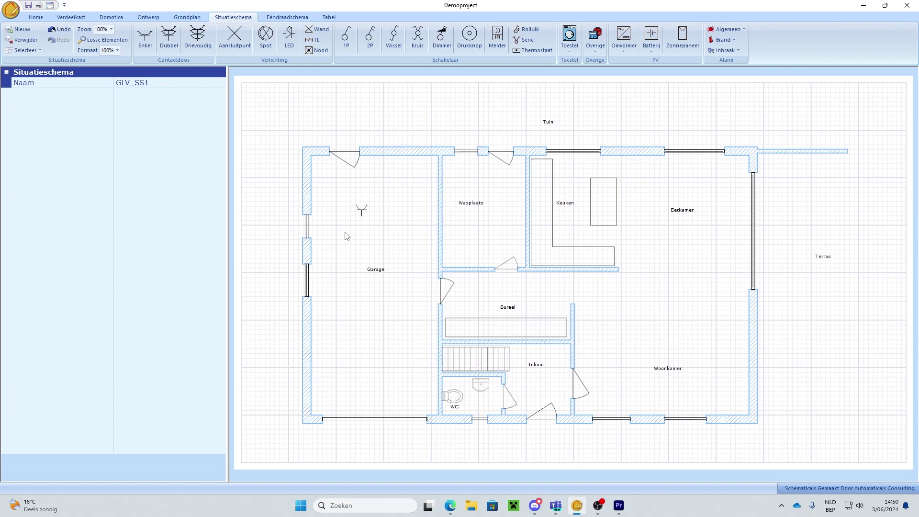
# Set the symbol format back to 70% and delete the socket from the garage
pyautogui.click(117, 50)
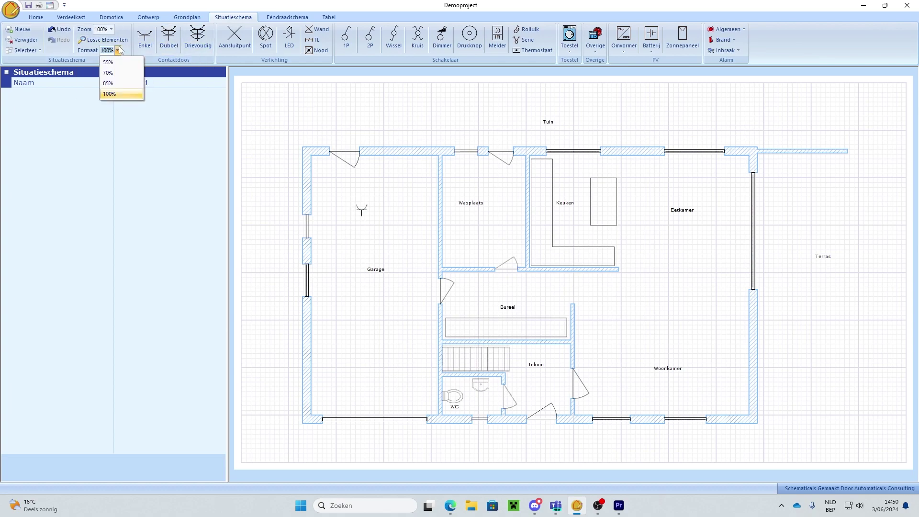
pyautogui.click(116, 74)
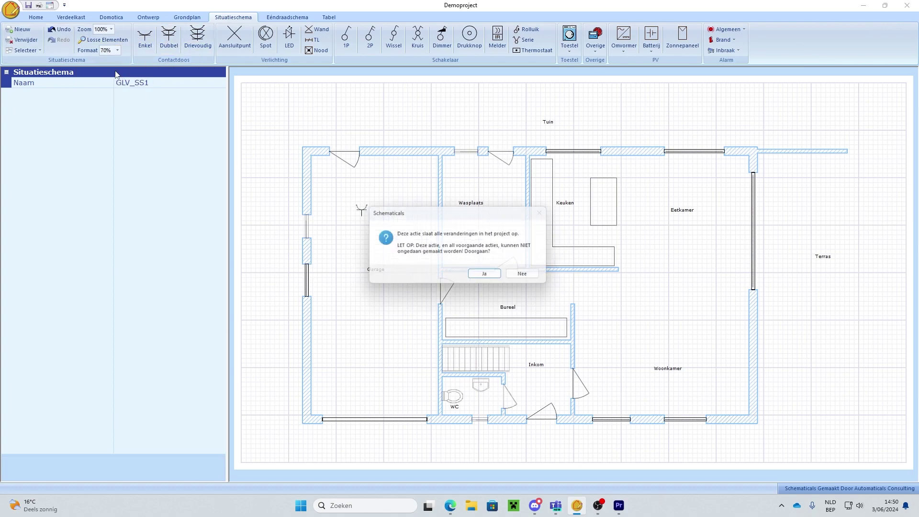
pyautogui.click(487, 276)
pyautogui.click(360, 216)
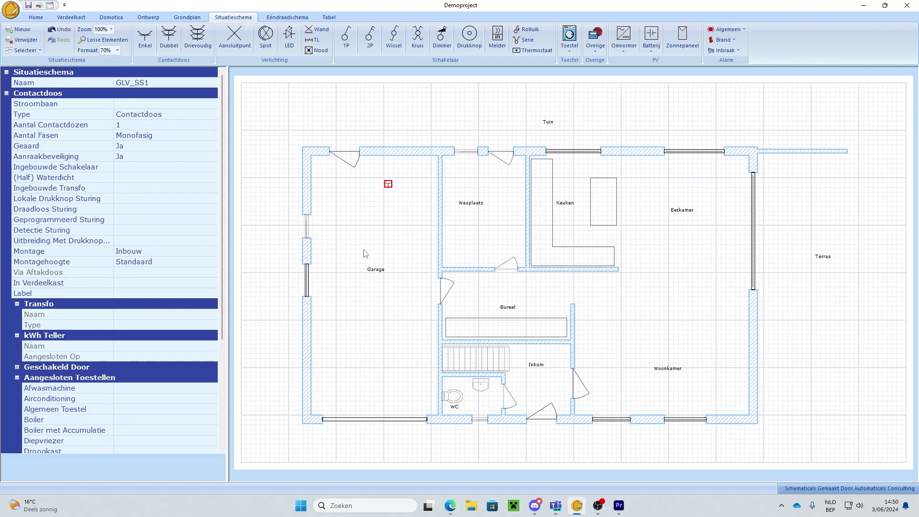
pyautogui.press('Delete')
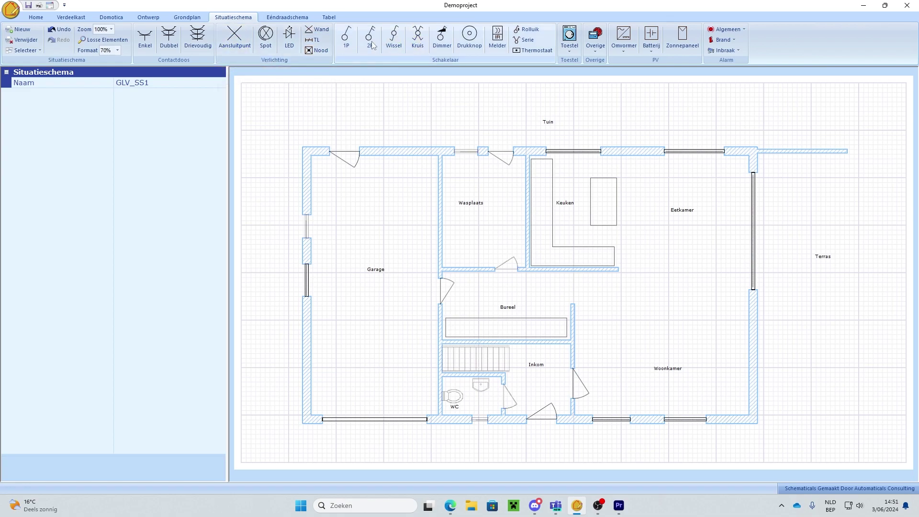
# Examine which appliances, other components and general, fire and burglary alarm components can be placed in the situation diagram
pyautogui.click(577, 50)
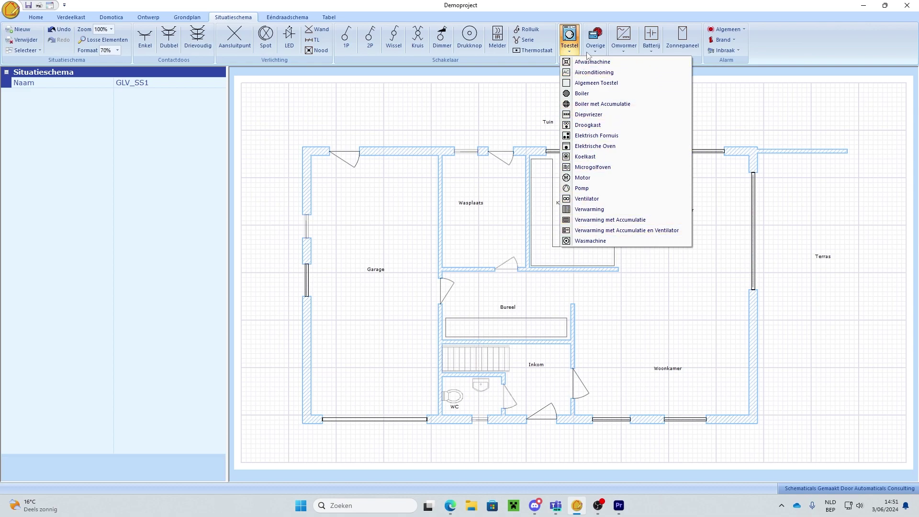
pyautogui.click(598, 51)
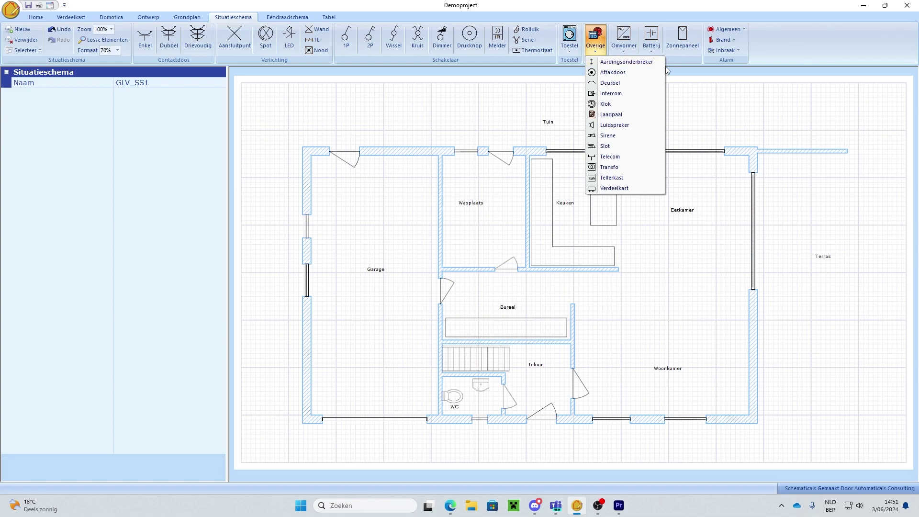
pyautogui.click(682, 60)
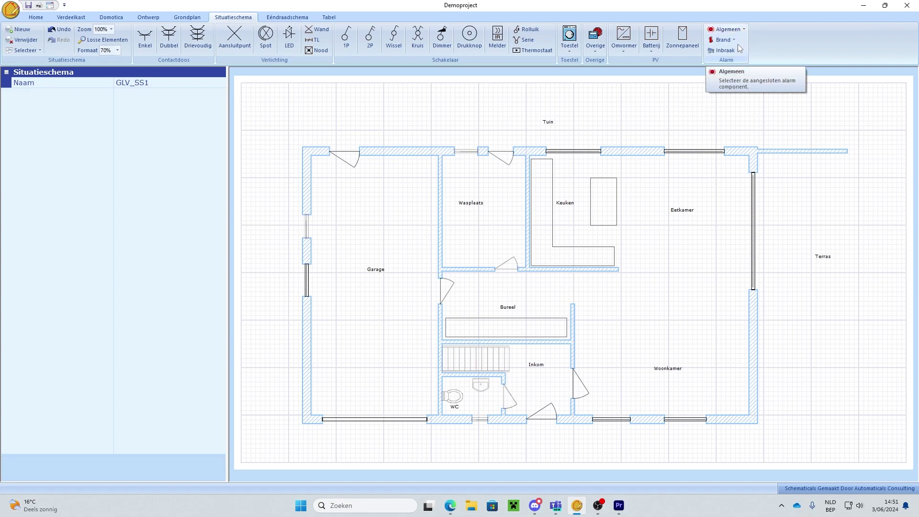
pyautogui.click(743, 29)
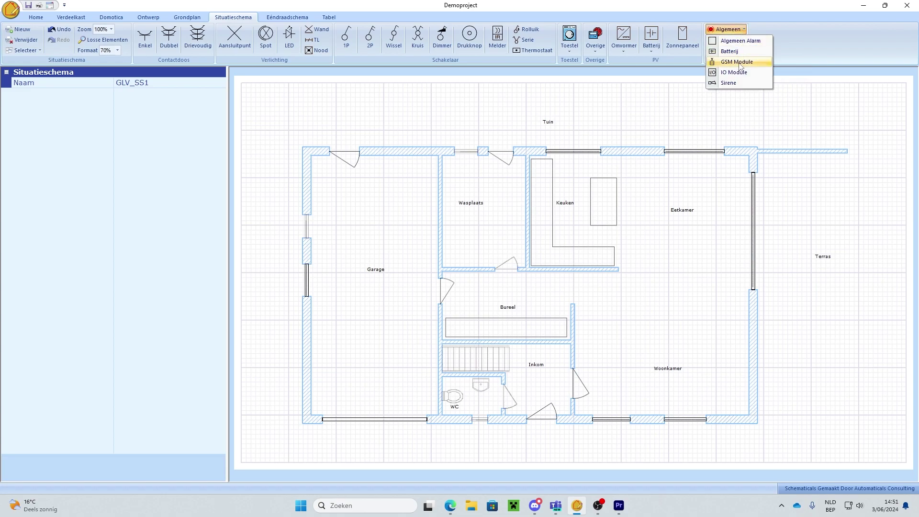
pyautogui.click(744, 32)
pyautogui.click(731, 40)
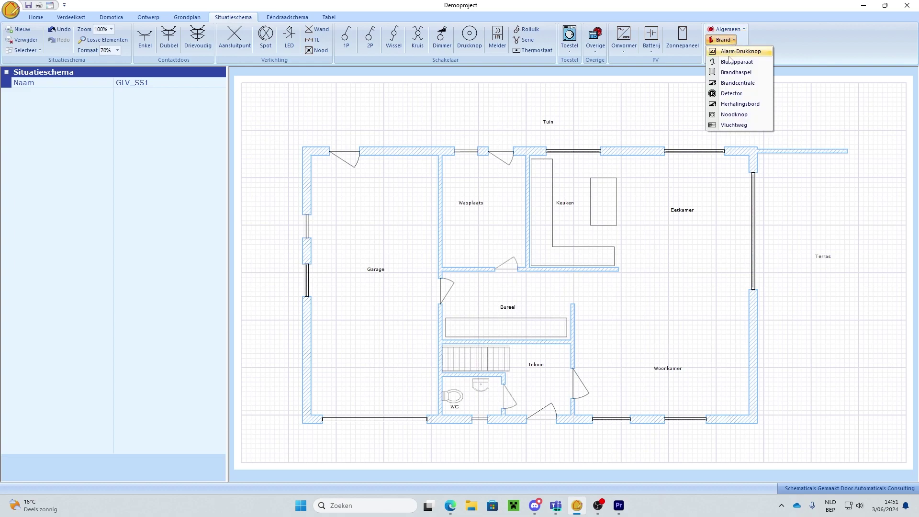
pyautogui.click(732, 42)
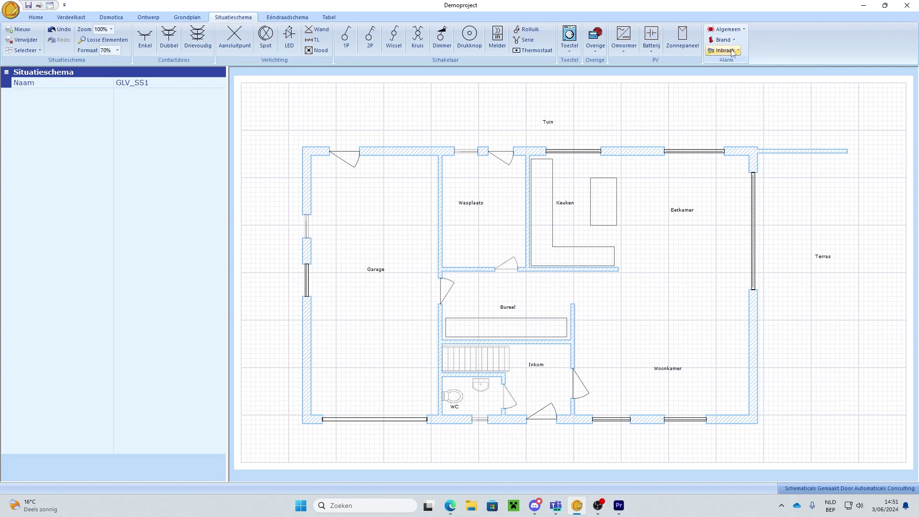
pyautogui.click(732, 50)
pyautogui.click(729, 50)
pyautogui.click(740, 30)
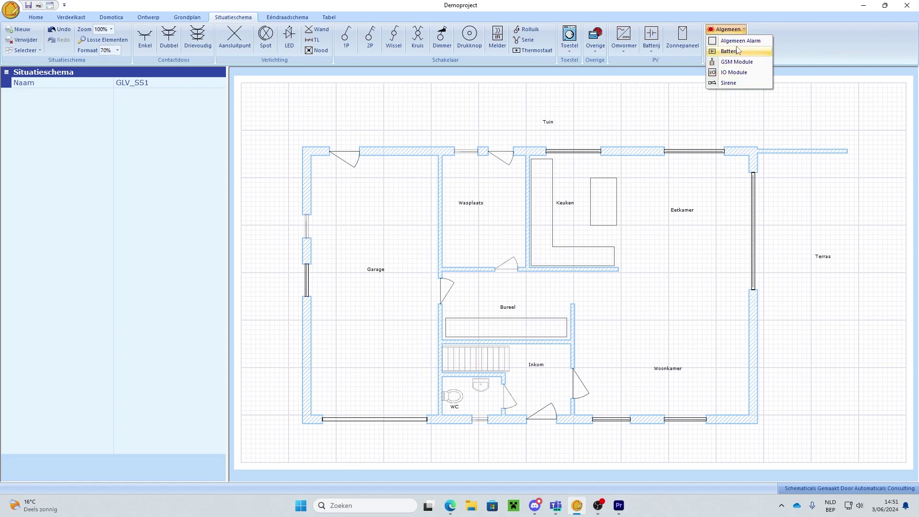
pyautogui.click(743, 30)
pyautogui.click(733, 40)
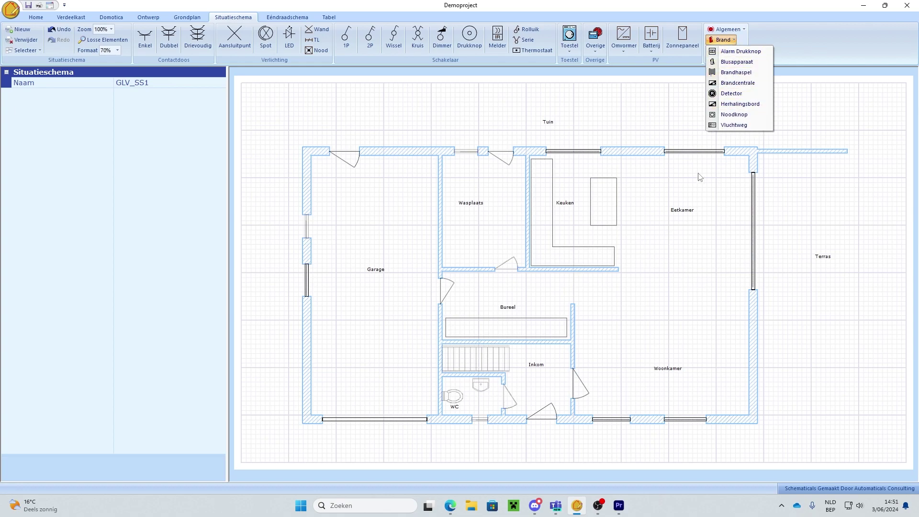
# Place an Aansluitpunt light in the upper half of the garage, above the room name
pyautogui.click(695, 115)
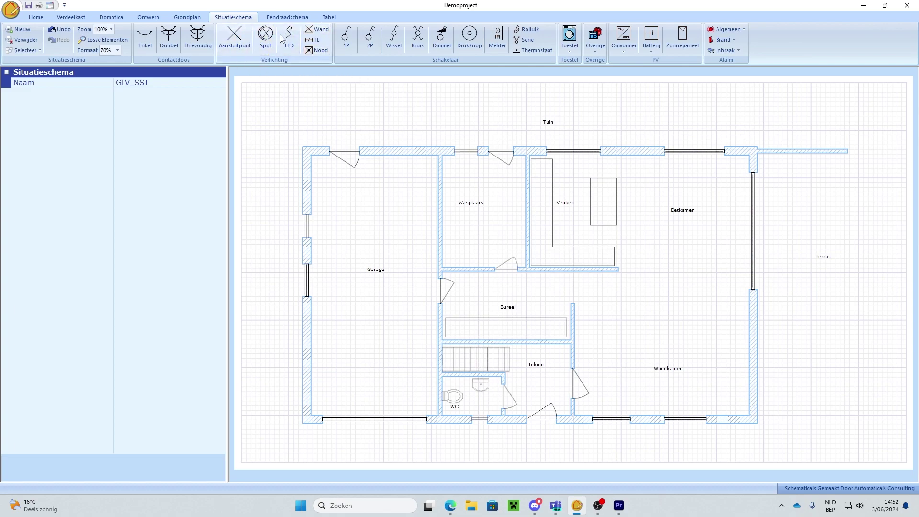
pyautogui.click(236, 33)
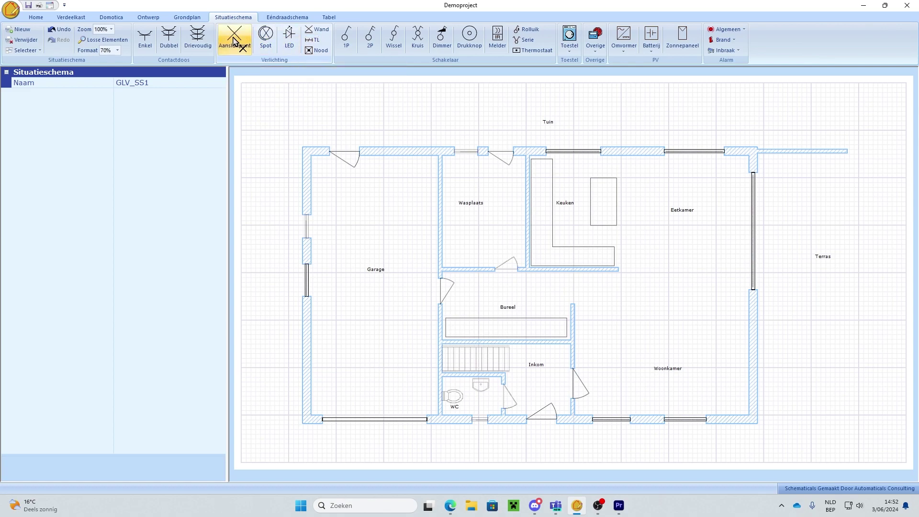
pyautogui.click(372, 213)
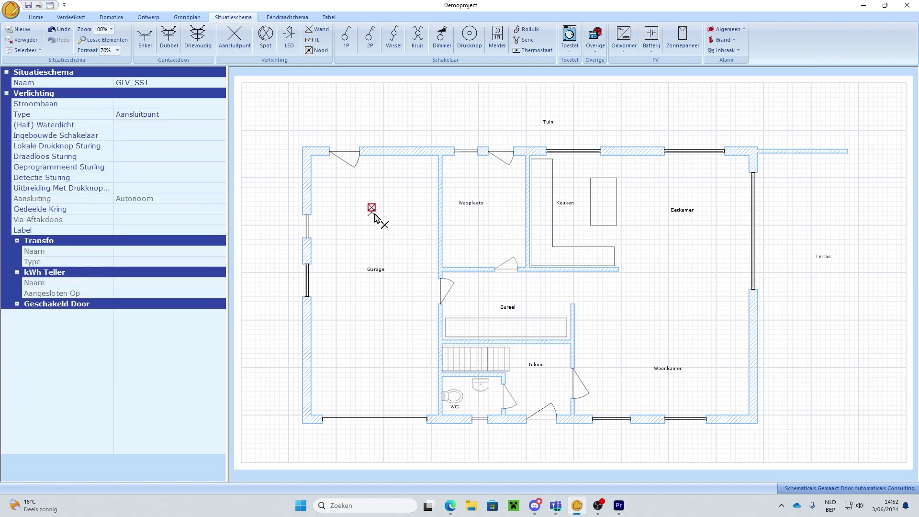
pyautogui.click(385, 219)
pyautogui.click(340, 184)
pyautogui.click(374, 225)
# Examine the VK1 distribution board and its single-line diagram, and return to the situation diagram
pyautogui.click(70, 18)
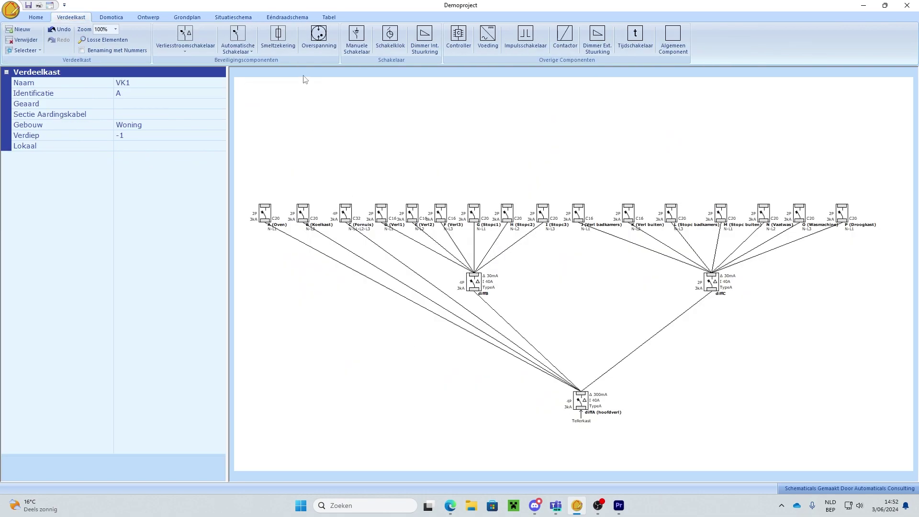
pyautogui.click(291, 18)
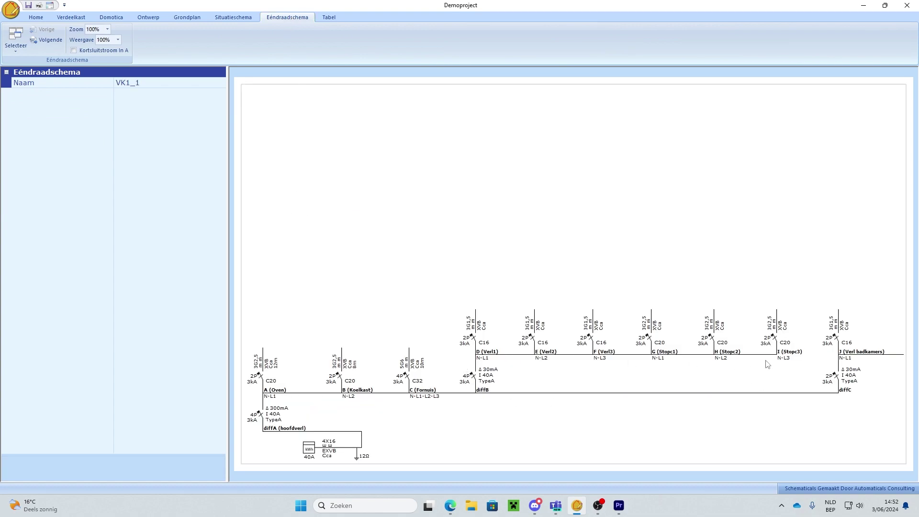
pyautogui.click(48, 40)
pyautogui.click(46, 30)
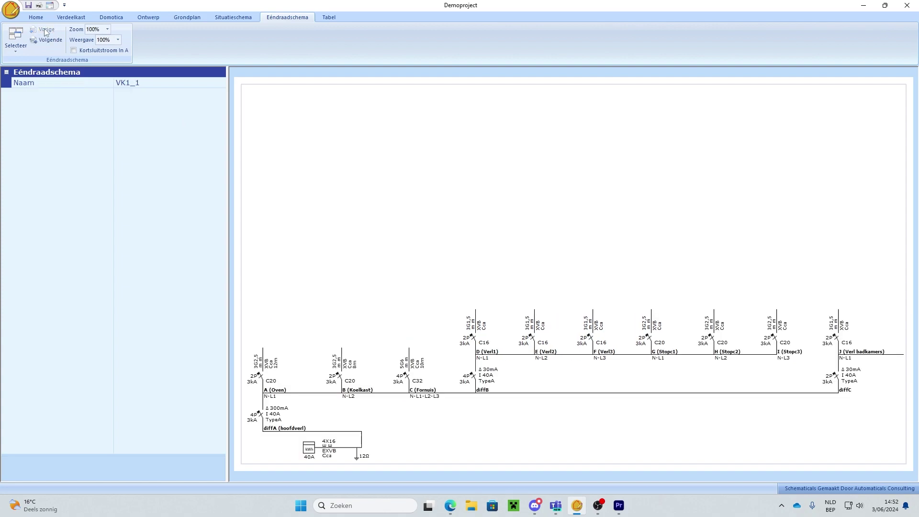
pyautogui.click(243, 18)
# Examine which circuits can be chosen as Stroombaan for the garage light point
pyautogui.click(374, 226)
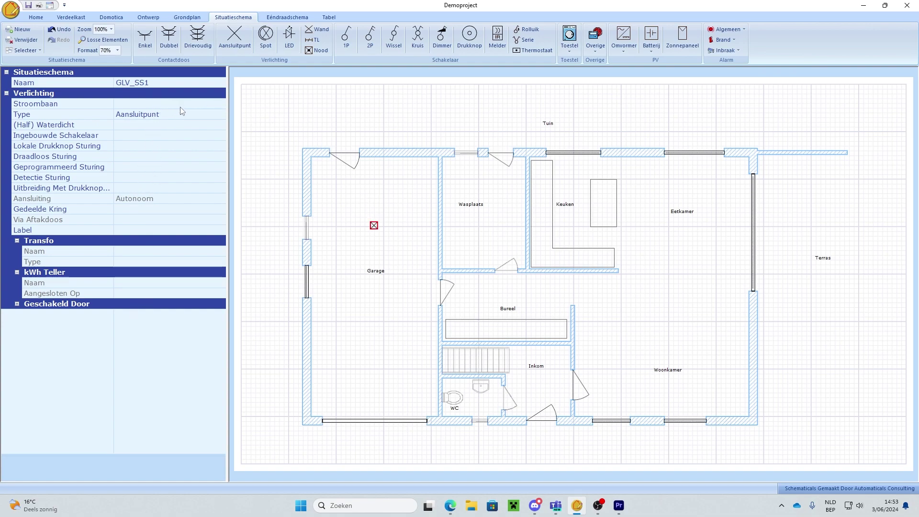
pyautogui.click(221, 104)
pyautogui.click(222, 105)
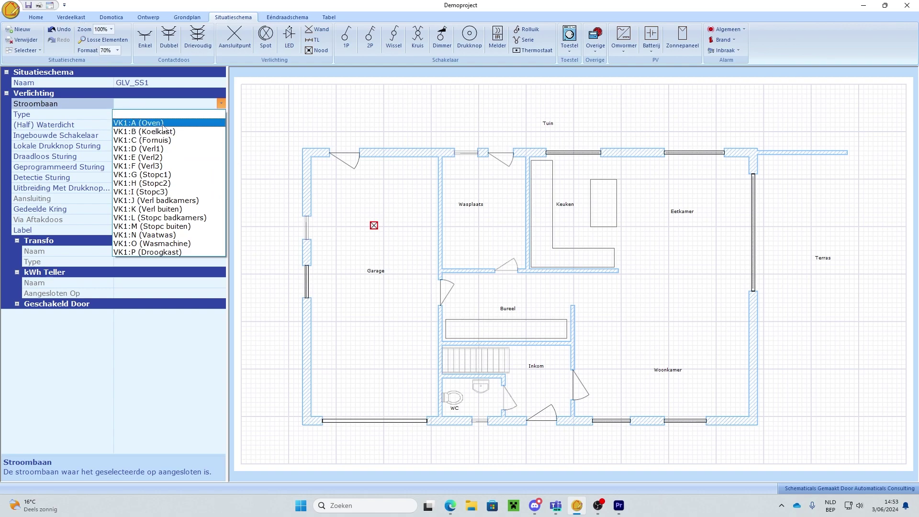
pyautogui.click(376, 230)
# Examine the properties and labels of circuit breakers A to D in the VK1 distribution board
pyautogui.click(78, 18)
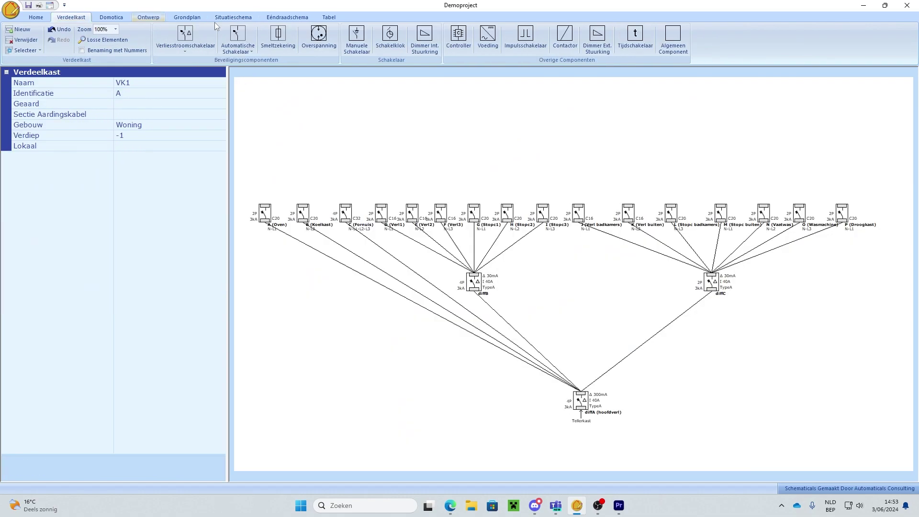
pyautogui.click(266, 216)
pyautogui.click(306, 217)
pyautogui.click(349, 217)
pyautogui.click(382, 216)
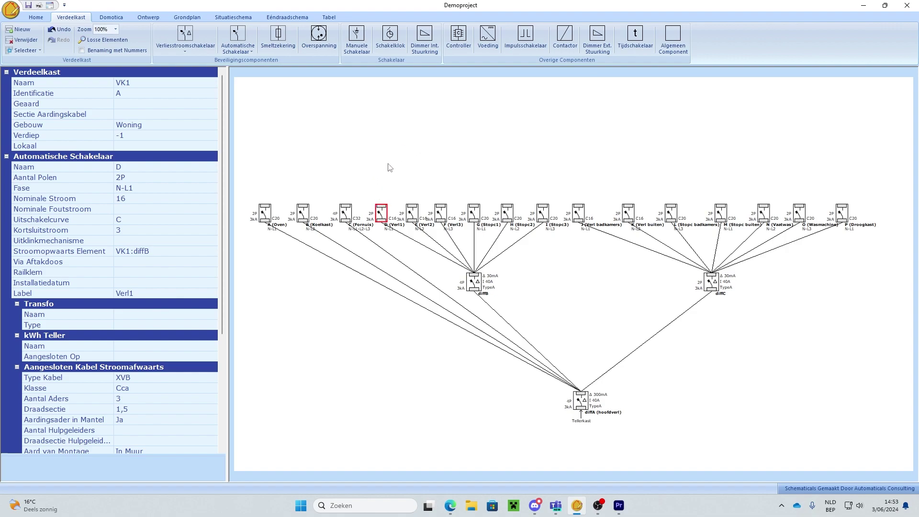
pyautogui.click(346, 219)
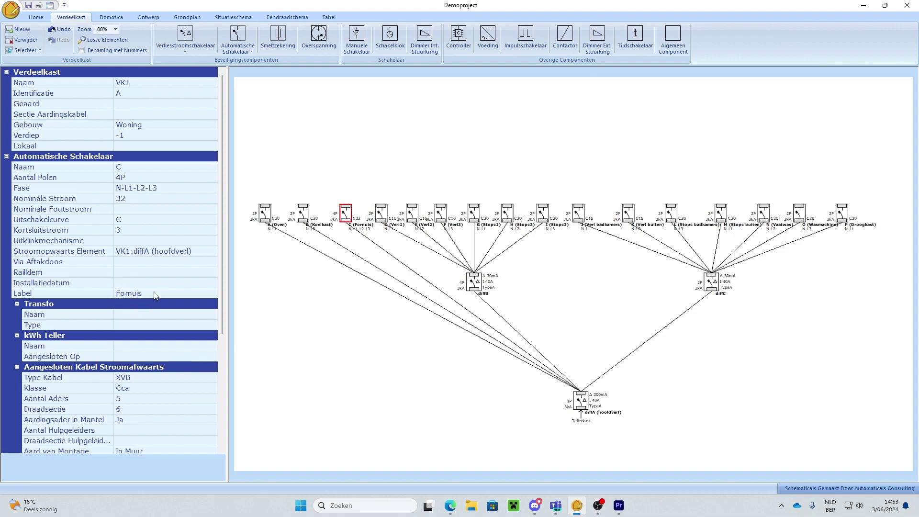
# Assign the garage light point in the situation diagram to circuit VK1:D (Verl1) and check it in the single-line diagram
pyautogui.click(234, 18)
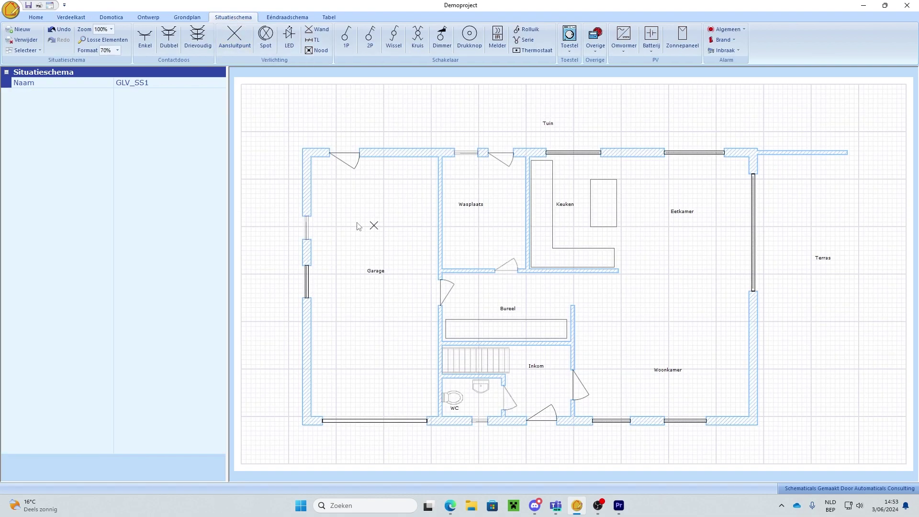
pyautogui.click(374, 226)
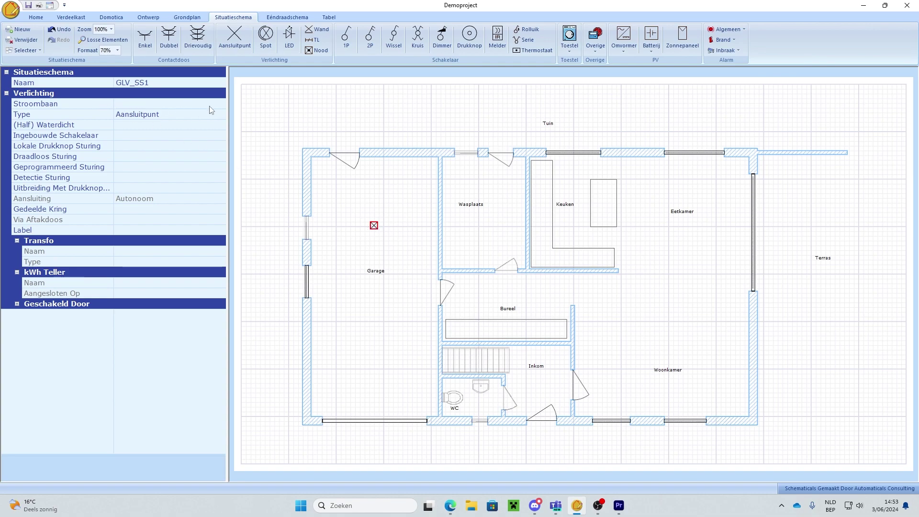
pyautogui.click(222, 104)
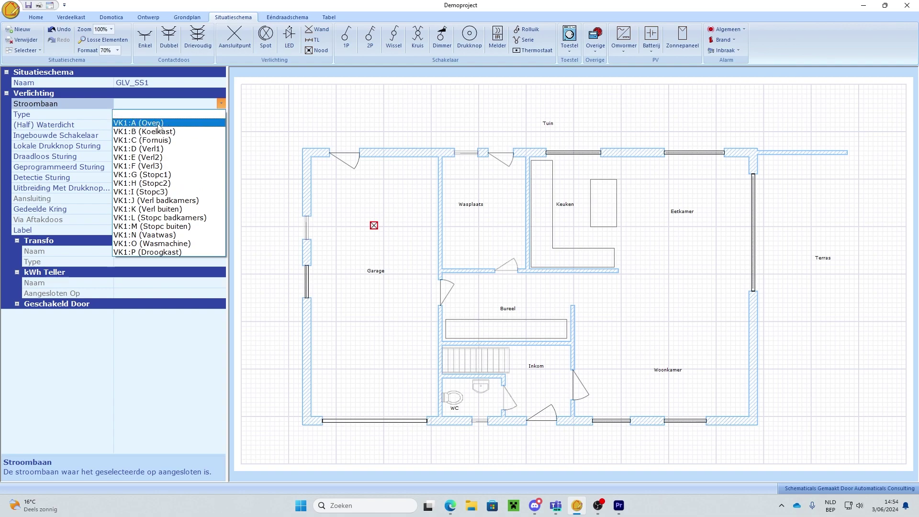
pyautogui.click(137, 149)
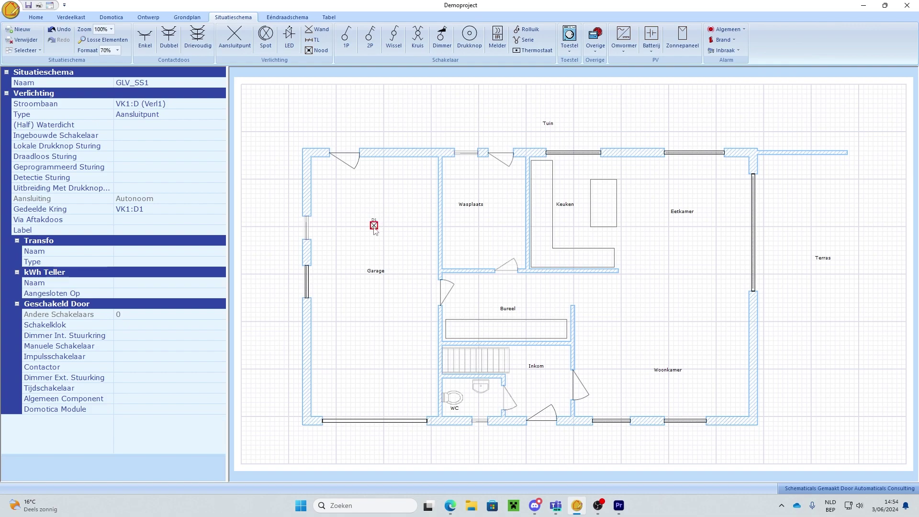
pyautogui.click(296, 18)
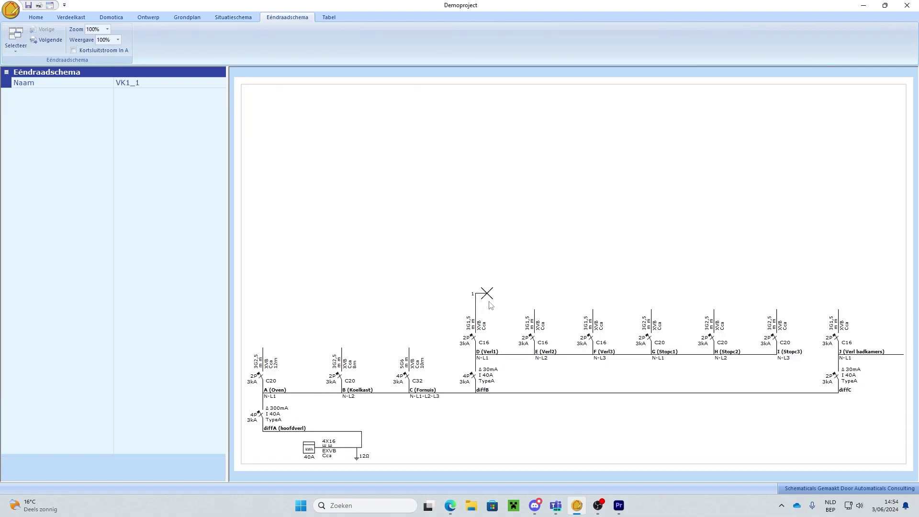
pyautogui.click(243, 19)
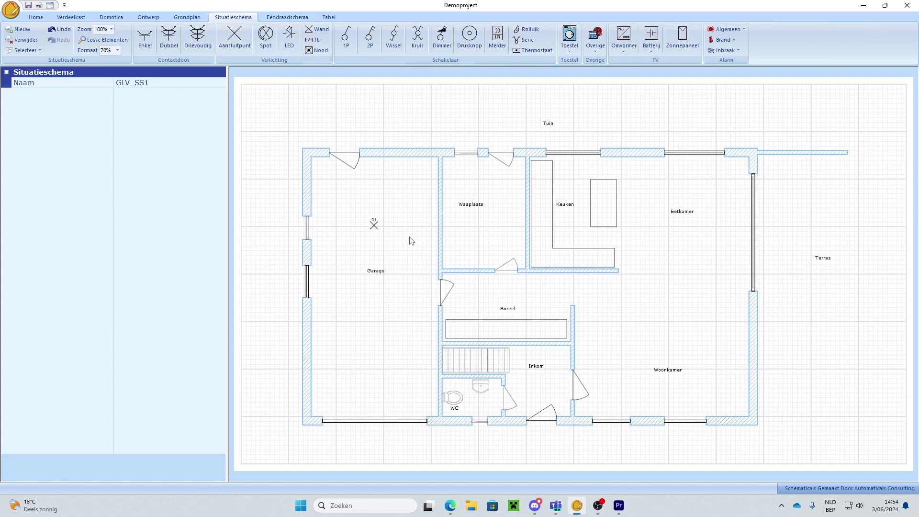
# Change the garage light point's type to Spot and return it to Aansluitpunt
pyautogui.click(374, 225)
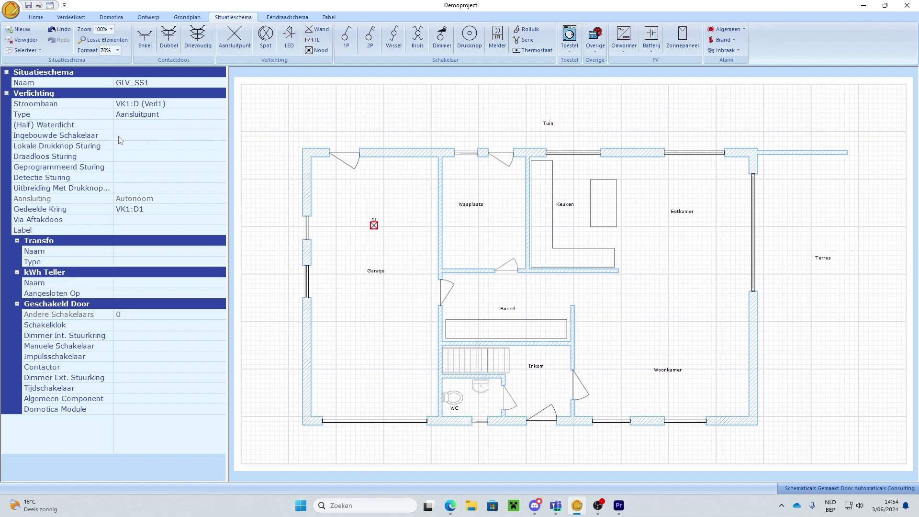
pyautogui.click(222, 114)
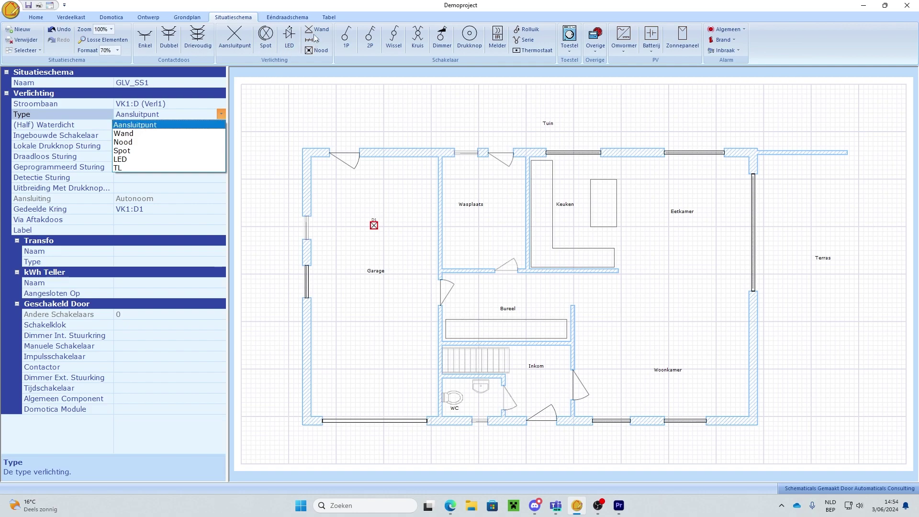
pyautogui.click(131, 152)
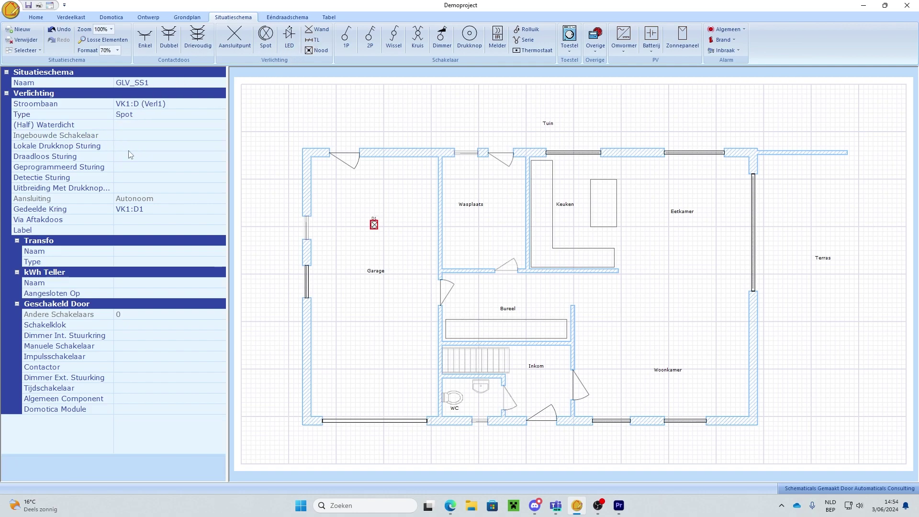
pyautogui.click(388, 247)
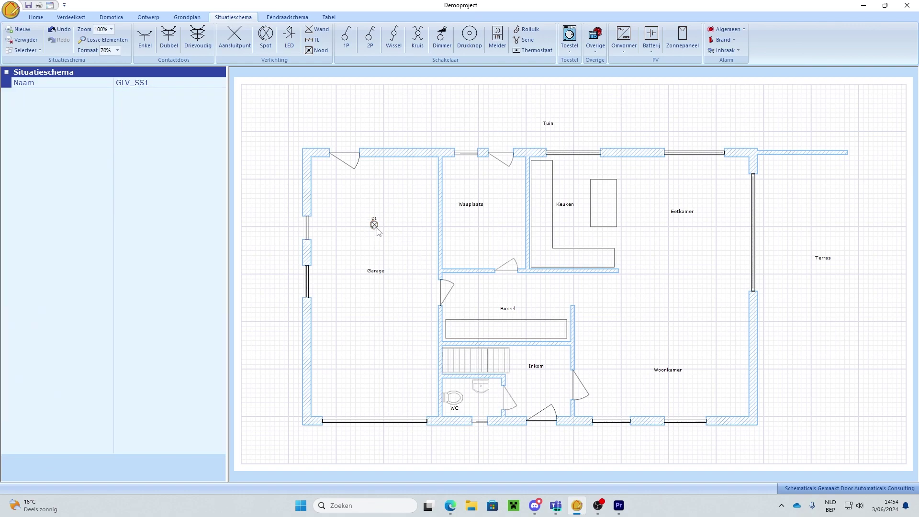
pyautogui.click(375, 225)
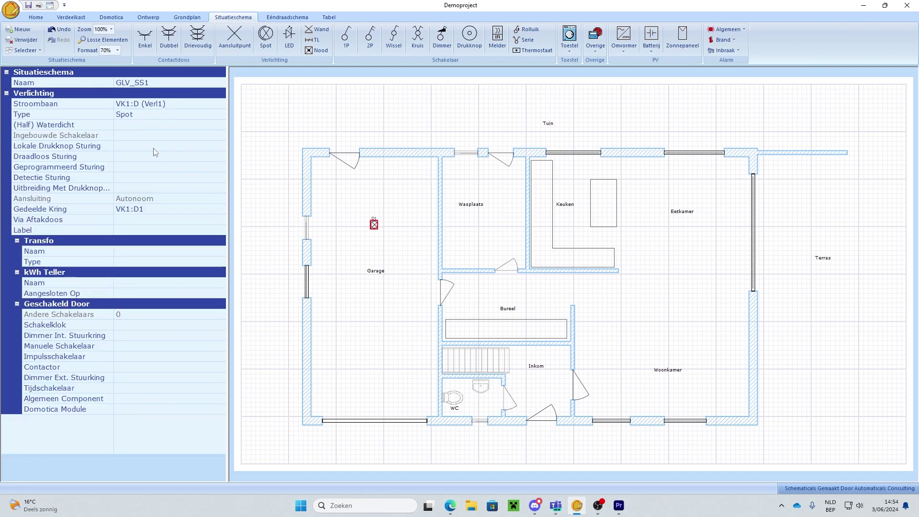
pyautogui.click(219, 117)
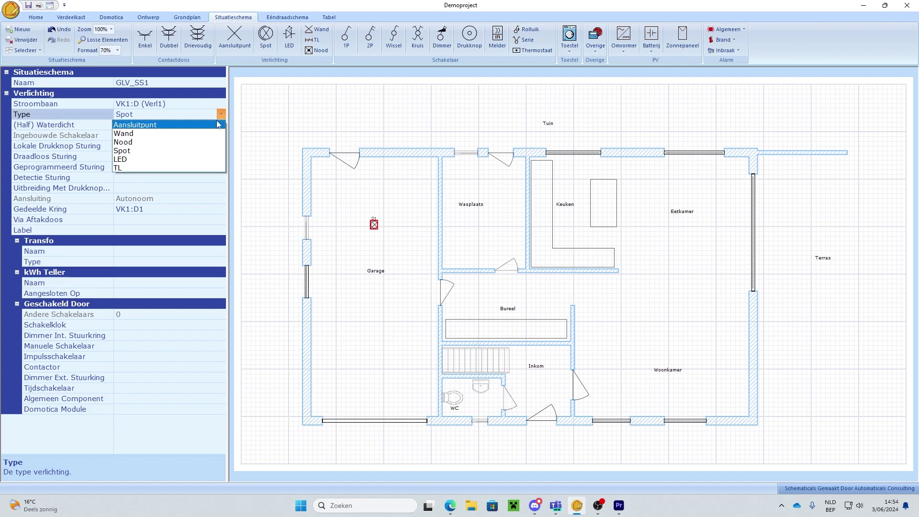
pyautogui.click(219, 125)
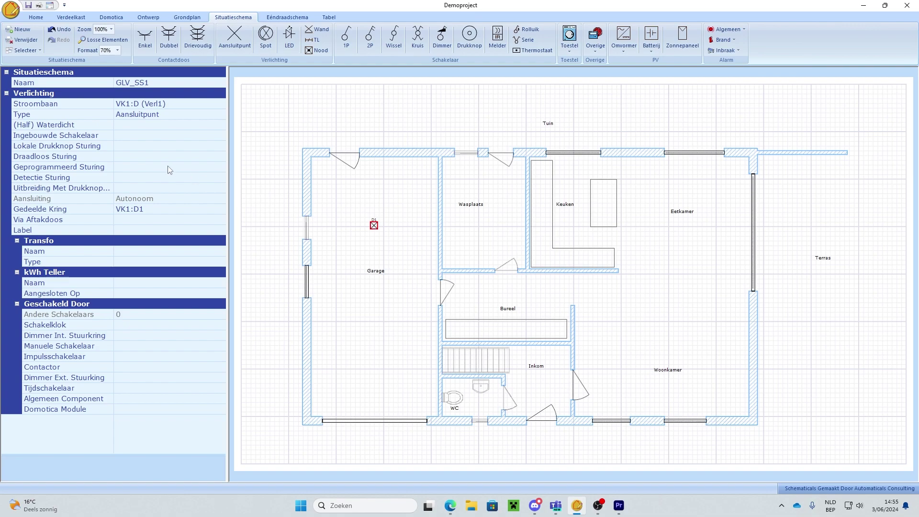
# Set the garage light point's Ingebouwde Schakelaar to Ja and clear that setting again
pyautogui.click(221, 135)
pyautogui.click(222, 135)
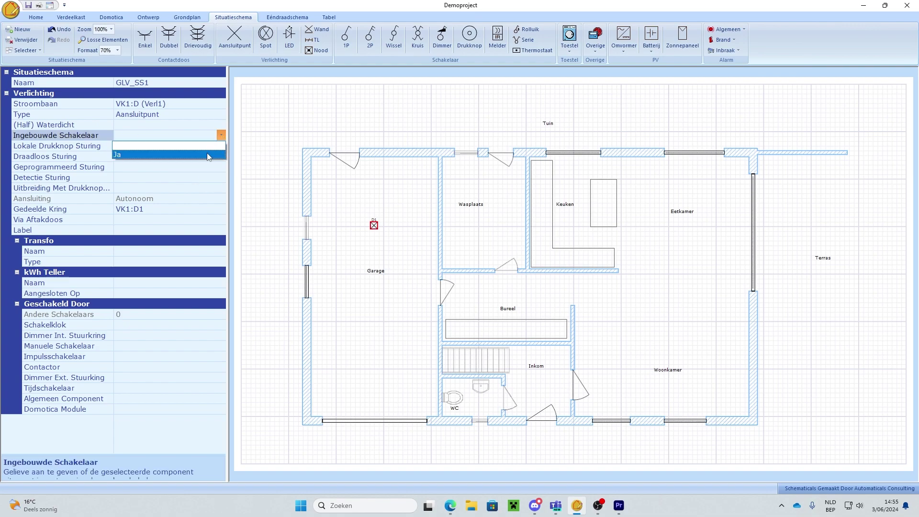
pyautogui.click(363, 231)
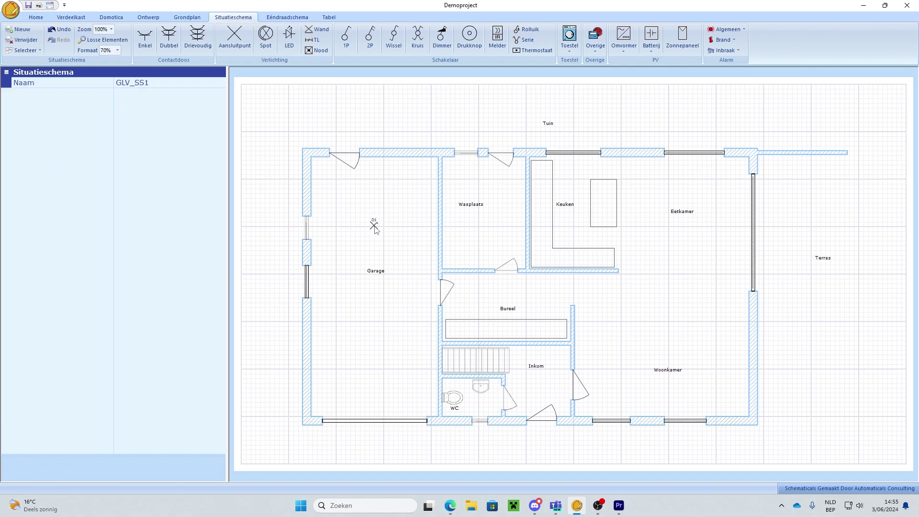
pyautogui.click(374, 225)
pyautogui.click(222, 135)
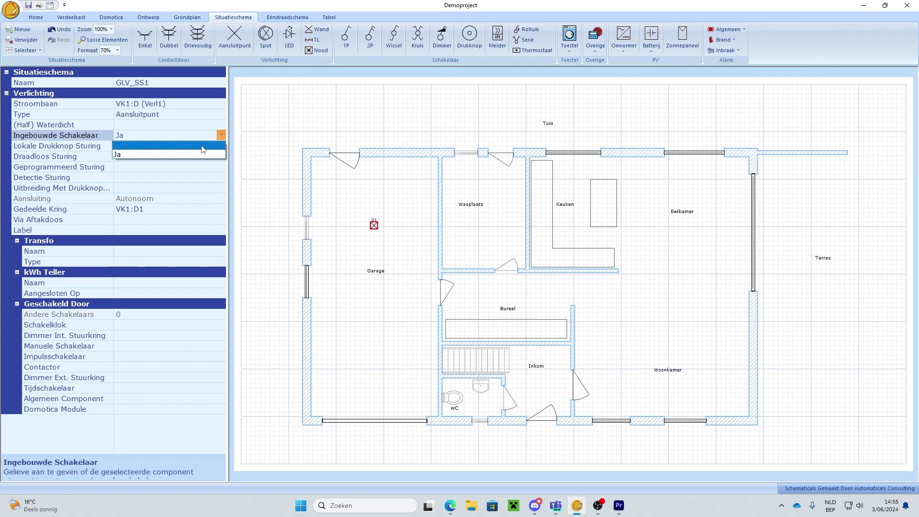
pyautogui.click(203, 145)
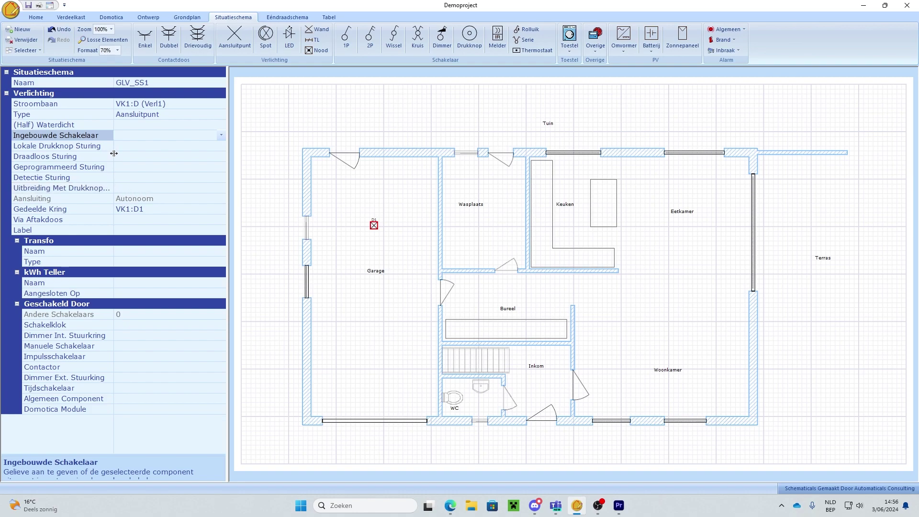
# Widen the property name column so that the full name Uitbreiding Met Drukknop Sturing fits
pyautogui.moveTo(114, 153); pyautogui.dragTo(142, 154)
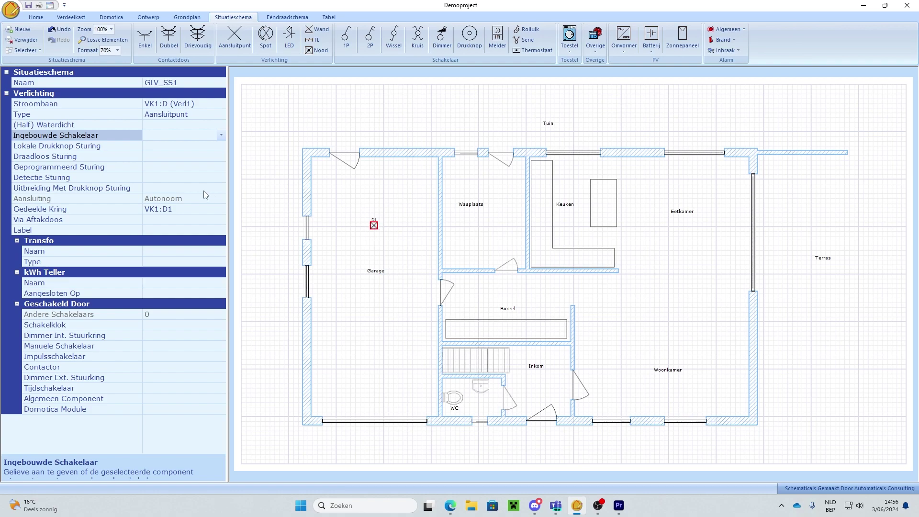
# Set the garage light point's Draadloos Sturing to Ja and clear that setting again
pyautogui.click(221, 159)
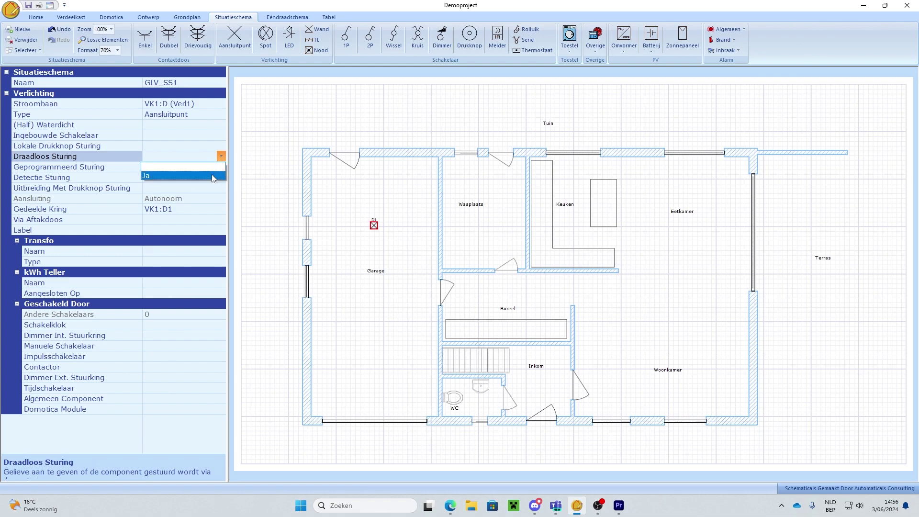
pyautogui.click(213, 176)
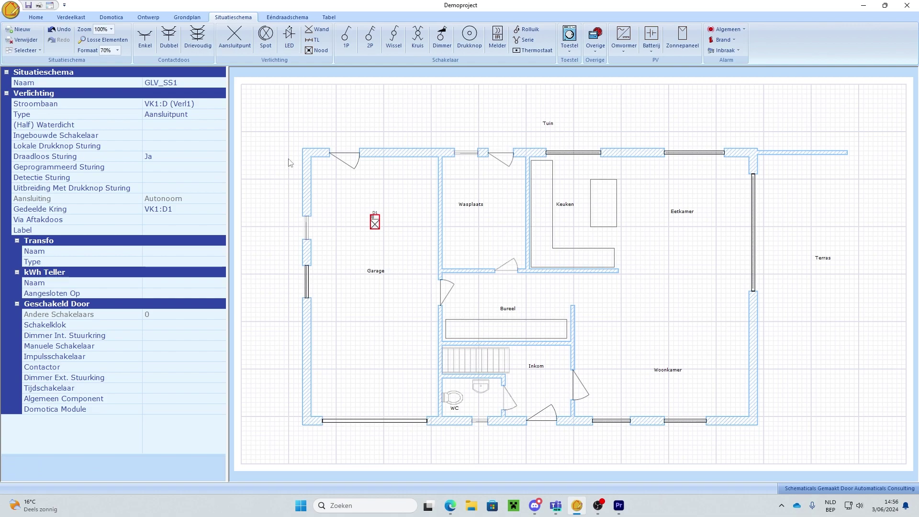
pyautogui.click(375, 224)
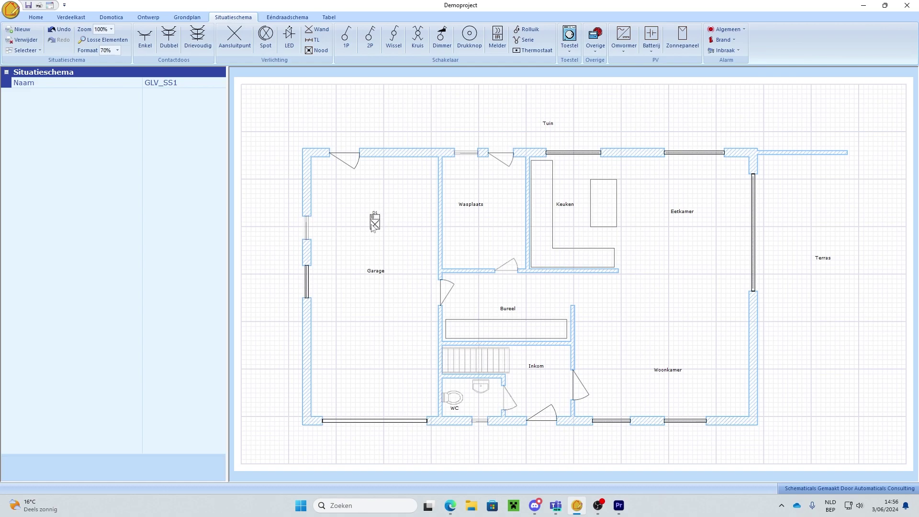
pyautogui.click(375, 223)
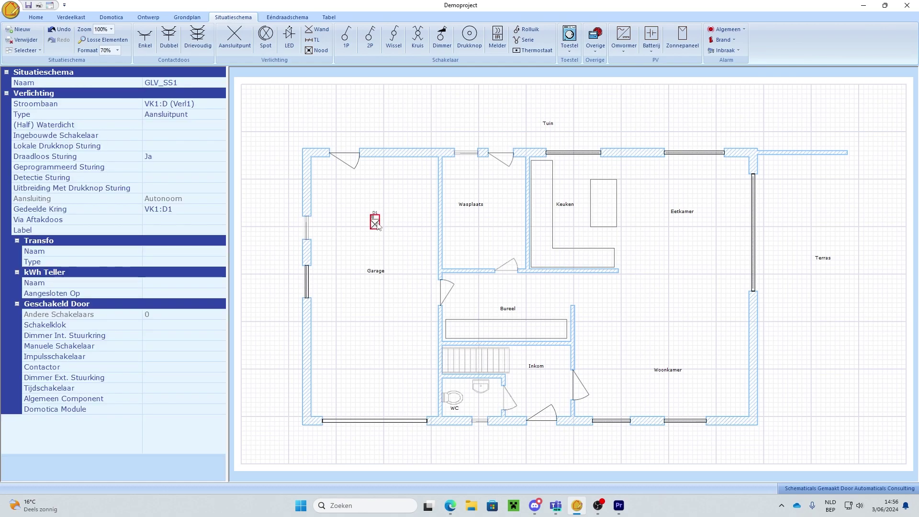
pyautogui.click(221, 156)
pyautogui.click(218, 168)
# Label the garage light point "garage" and move it straight down to just below the room name
pyautogui.click(152, 231)
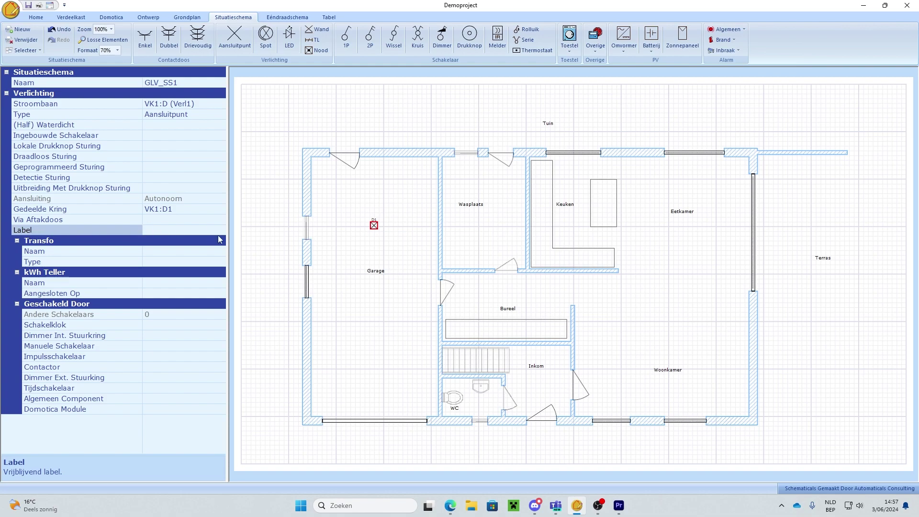
pyautogui.write('garage')
pyautogui.click(375, 227)
pyautogui.moveTo(375, 230); pyautogui.dragTo(376, 302)
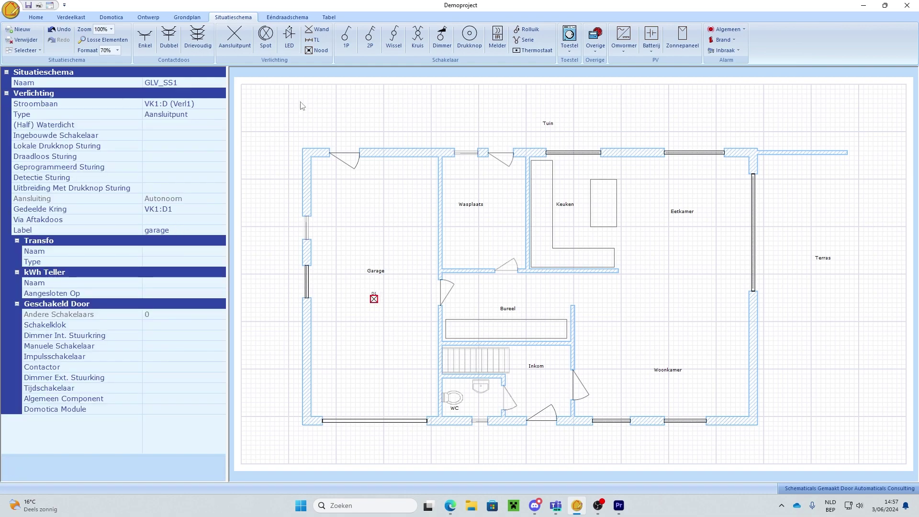
# Check the labelled garage light point in the single-line diagram and return to the situation diagram
pyautogui.click(287, 17)
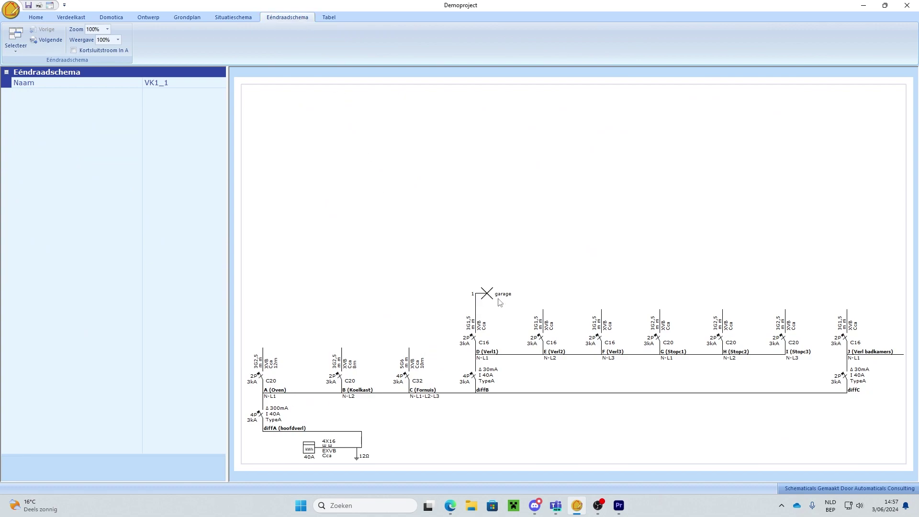
pyautogui.click(244, 17)
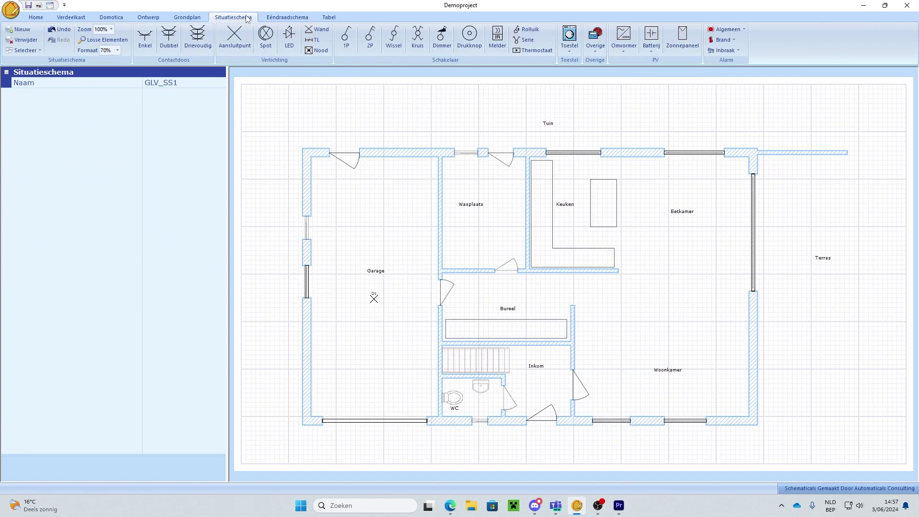
# Feed the garage light point from a transformer named Trafo1 of type 230VAC/12VDC and check it in the single-line diagram
pyautogui.click(374, 298)
pyautogui.click(181, 251)
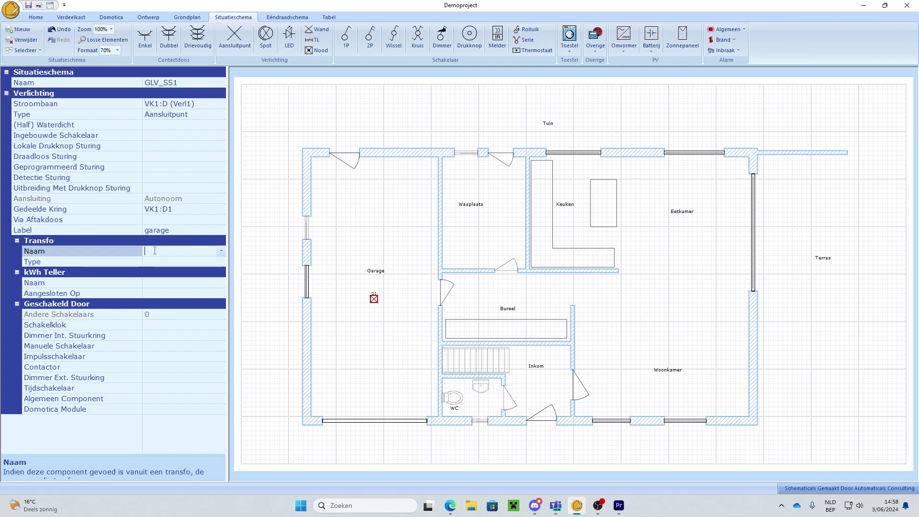
pyautogui.write('Trafo1')
pyautogui.click(150, 263)
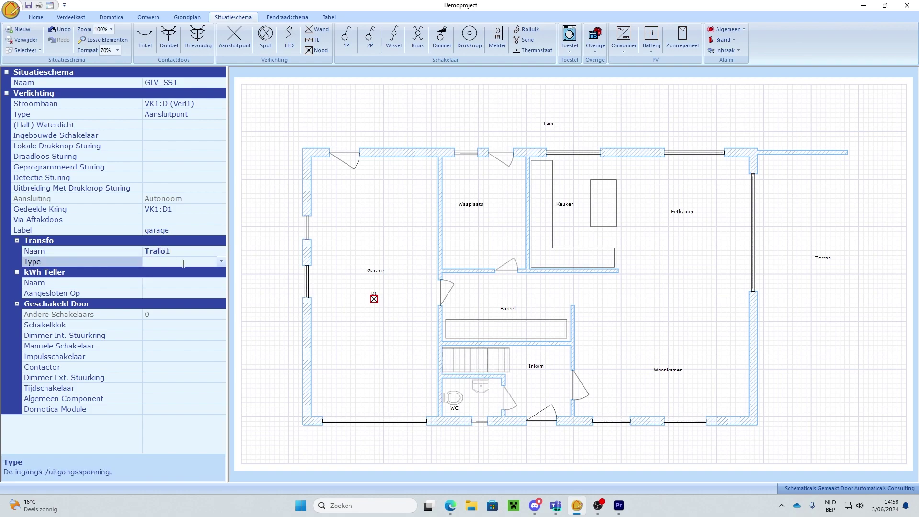
pyautogui.click(221, 263)
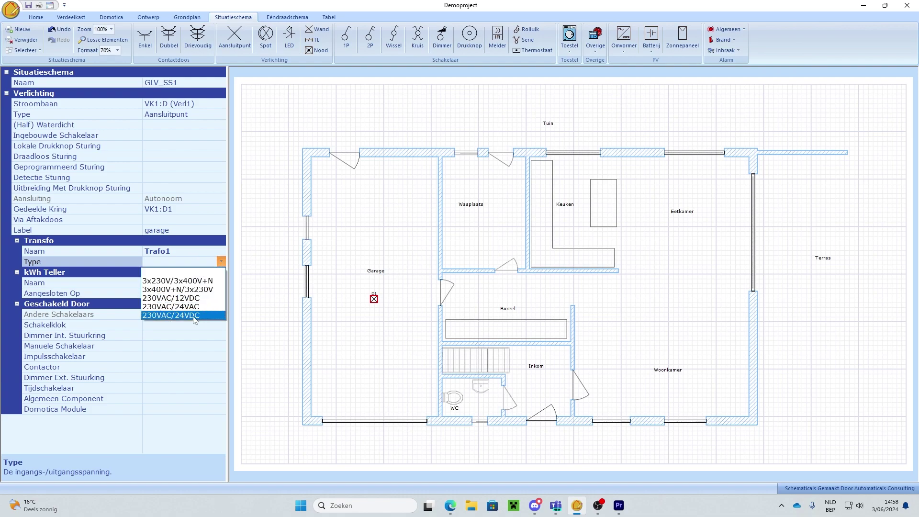
pyautogui.click(194, 316)
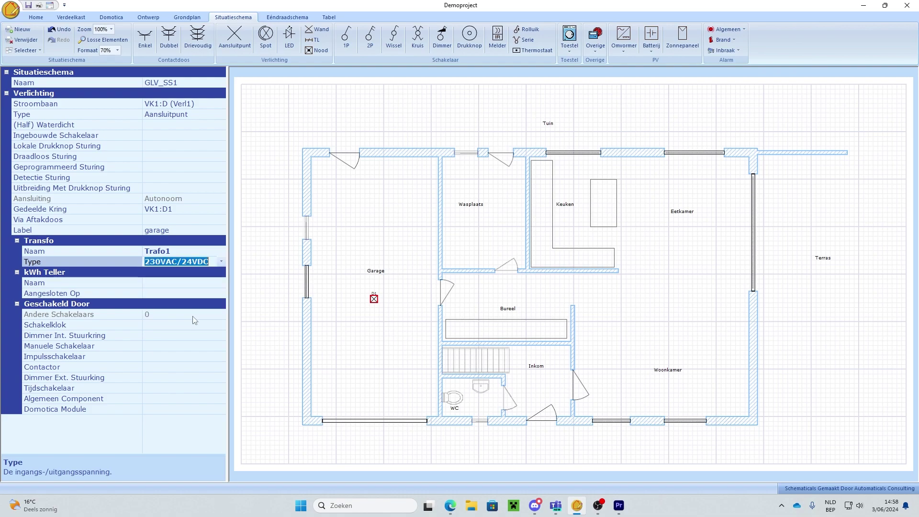
pyautogui.click(183, 262)
pyautogui.moveTo(182, 261); pyautogui.dragTo(191, 258)
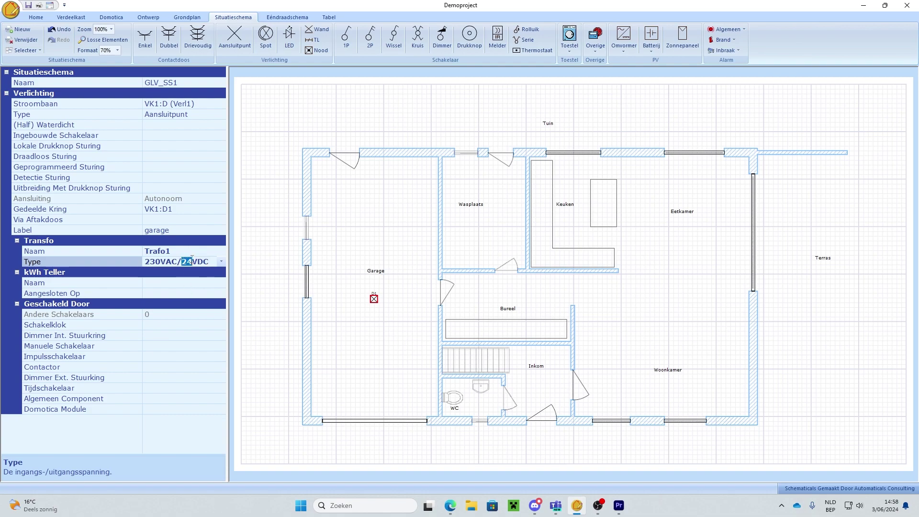
pyautogui.write('12')
pyautogui.click(206, 283)
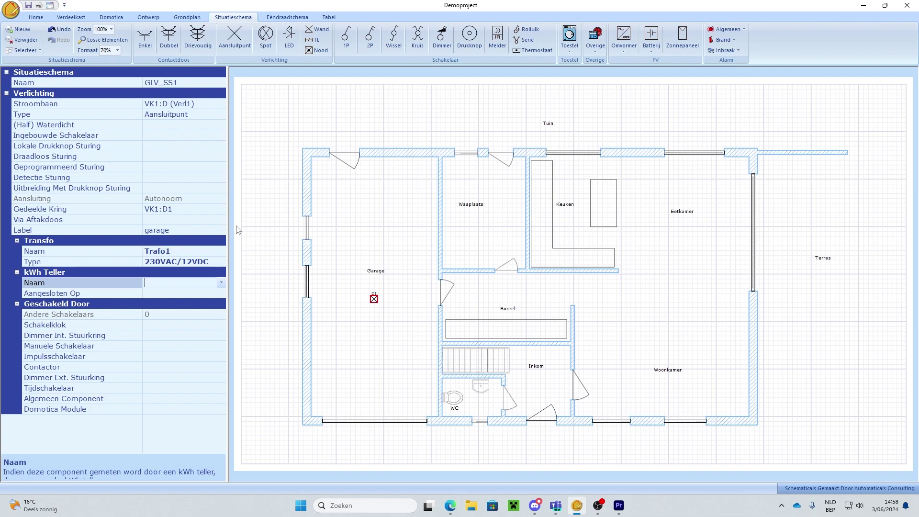
pyautogui.click(301, 20)
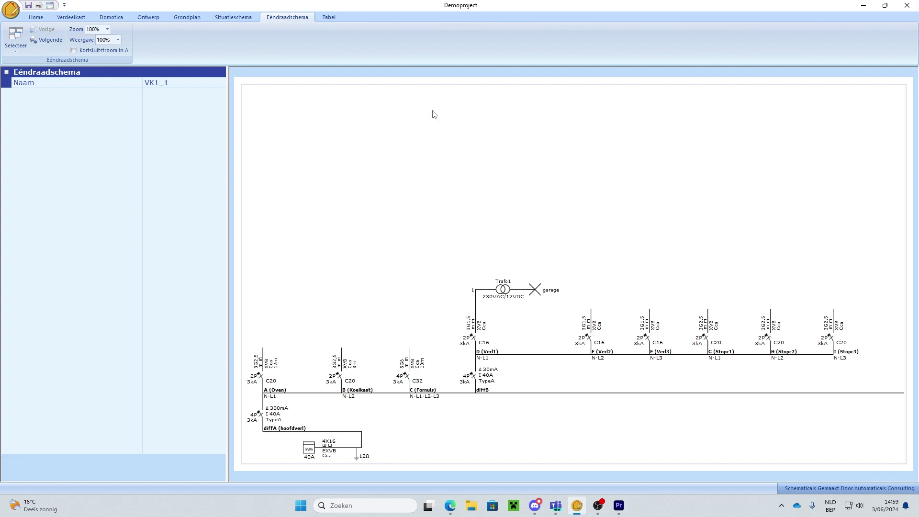
pyautogui.click(251, 21)
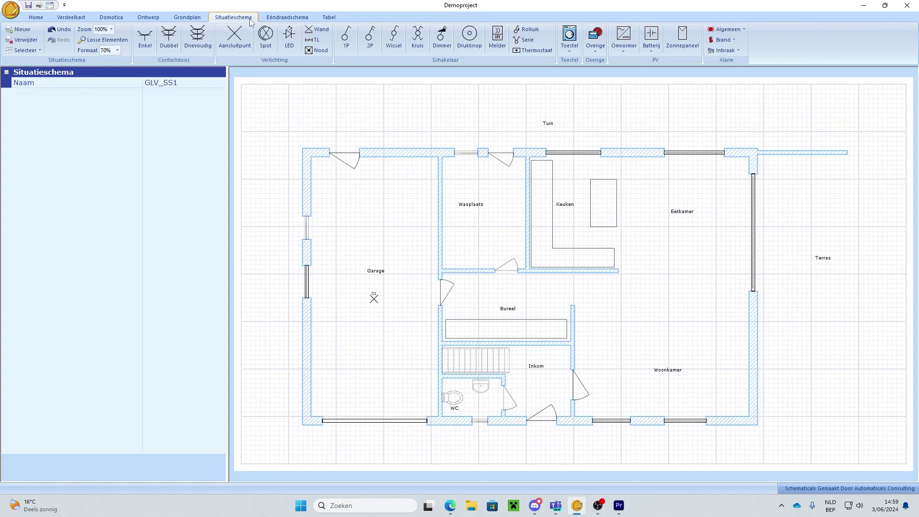
pyautogui.click(234, 36)
# Give the garage light point a kWh meter named Kwh1 and check it in the single-line diagram
pyautogui.click(374, 299)
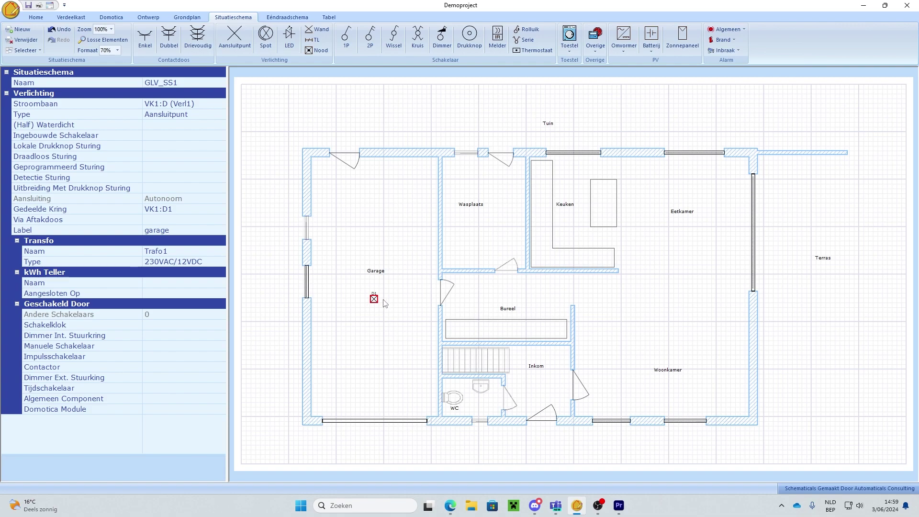
pyautogui.click(156, 283)
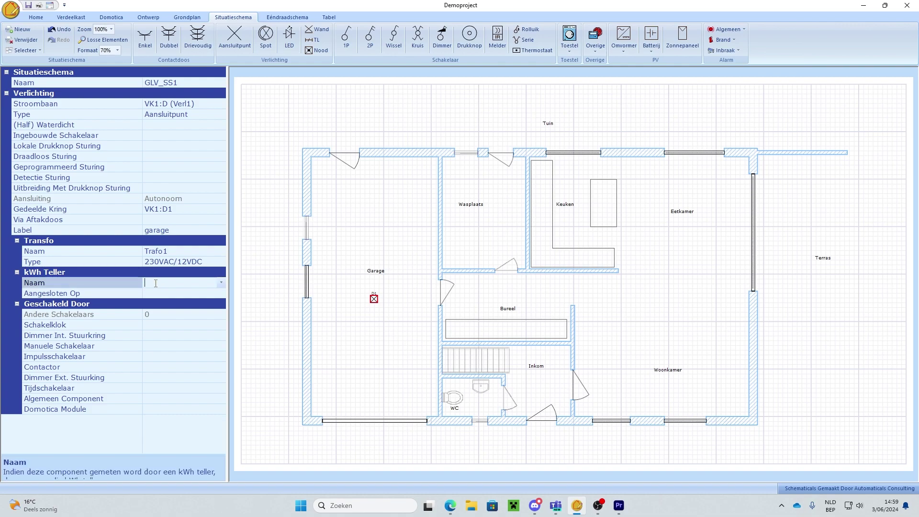
pyautogui.write('Kwh1')
pyautogui.click(205, 296)
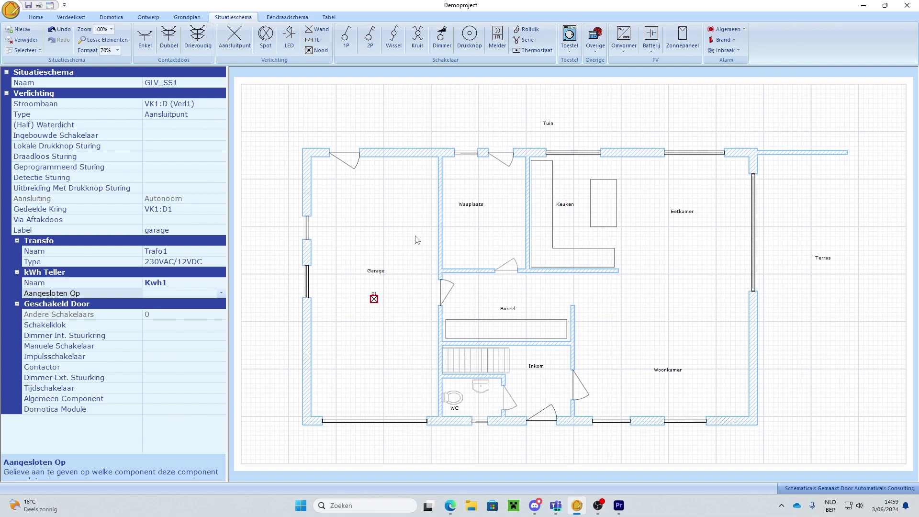
pyautogui.click(298, 19)
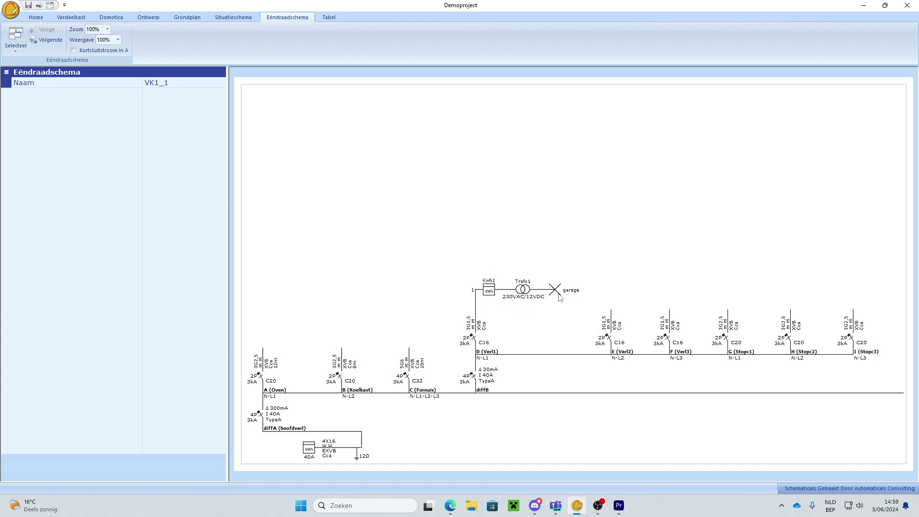
pyautogui.click(227, 18)
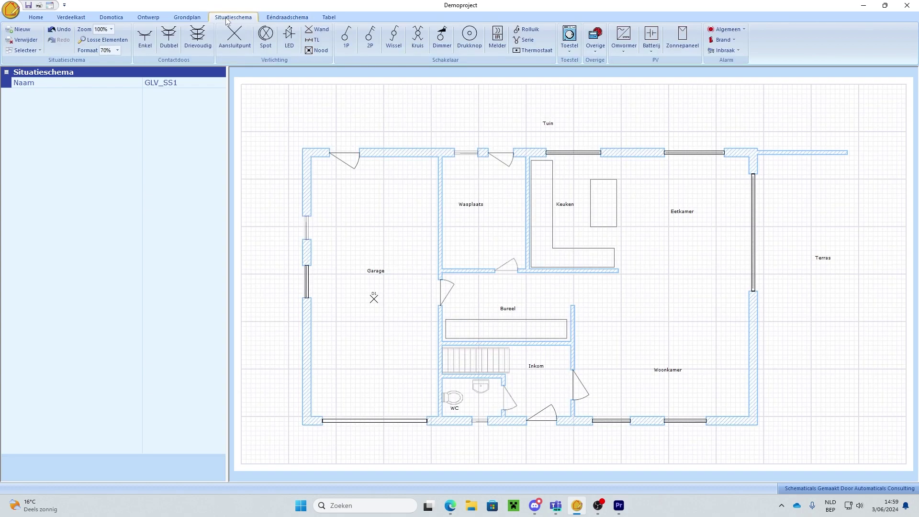
# Clear the kWh meter and transformer names of the garage light point and check the single-line diagram
pyautogui.click(374, 299)
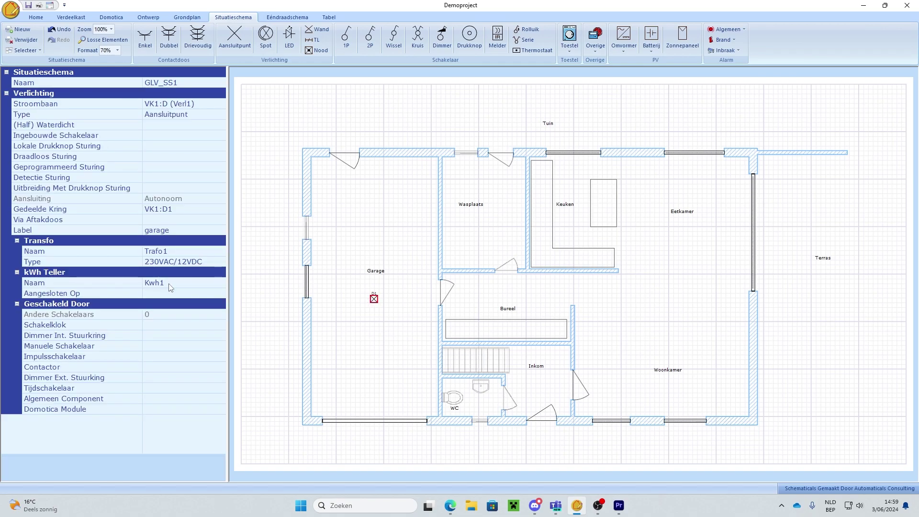
pyautogui.click(216, 283)
pyautogui.click(212, 292)
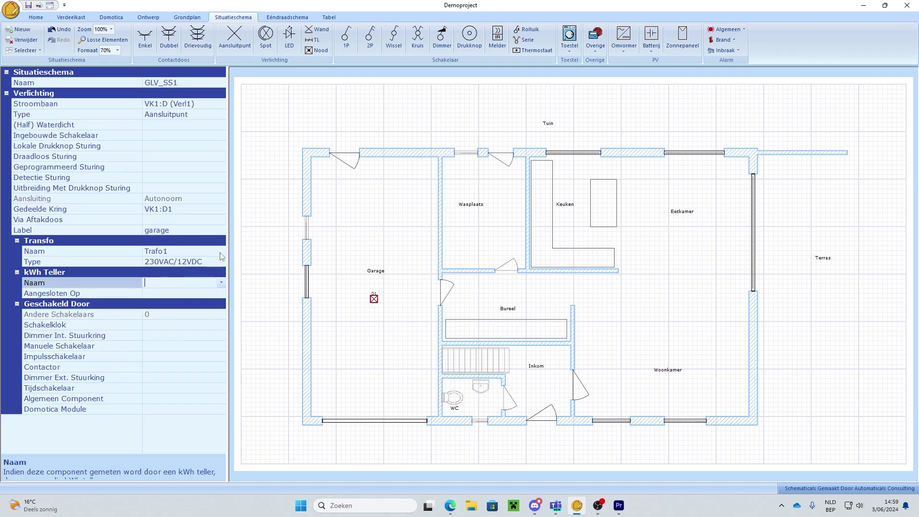
pyautogui.click(217, 252)
pyautogui.click(221, 251)
pyautogui.click(211, 259)
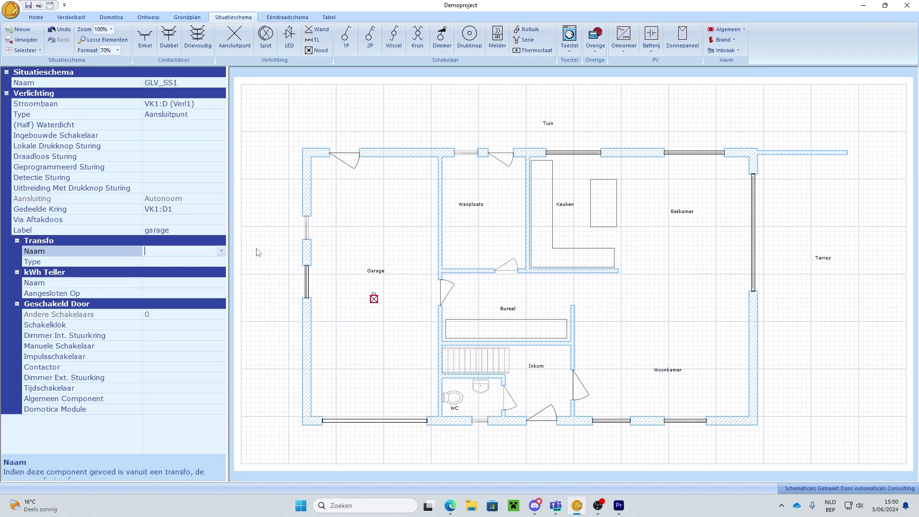
pyautogui.click(275, 15)
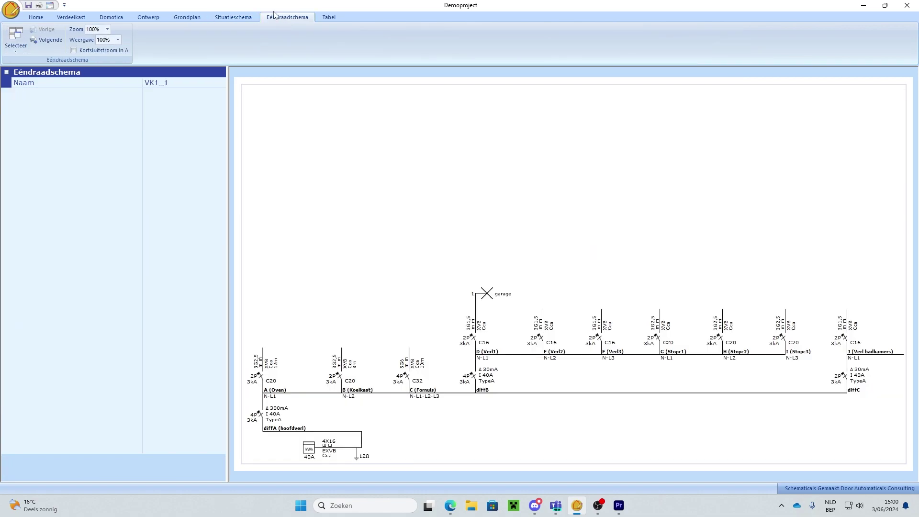
pyautogui.click(243, 20)
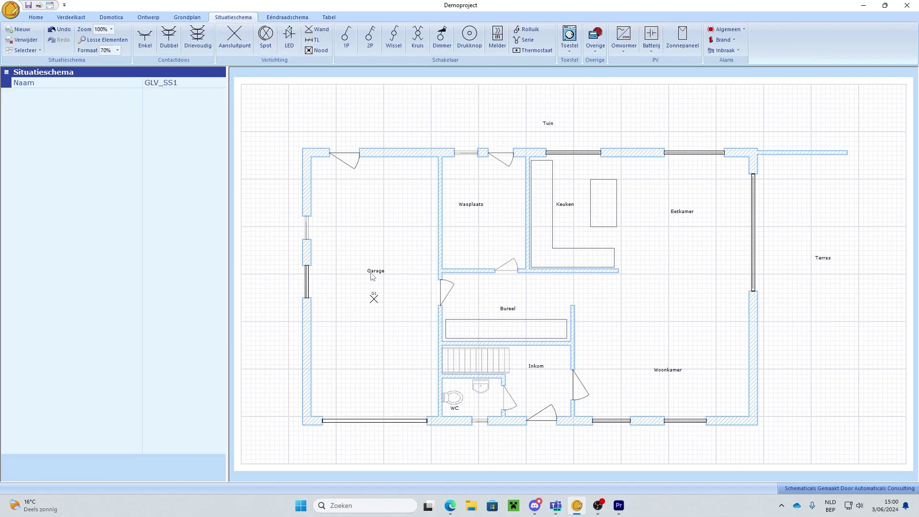
# Place a 1P switch on the garage side of the wall, just below the door to the Bureel
pyautogui.click(374, 299)
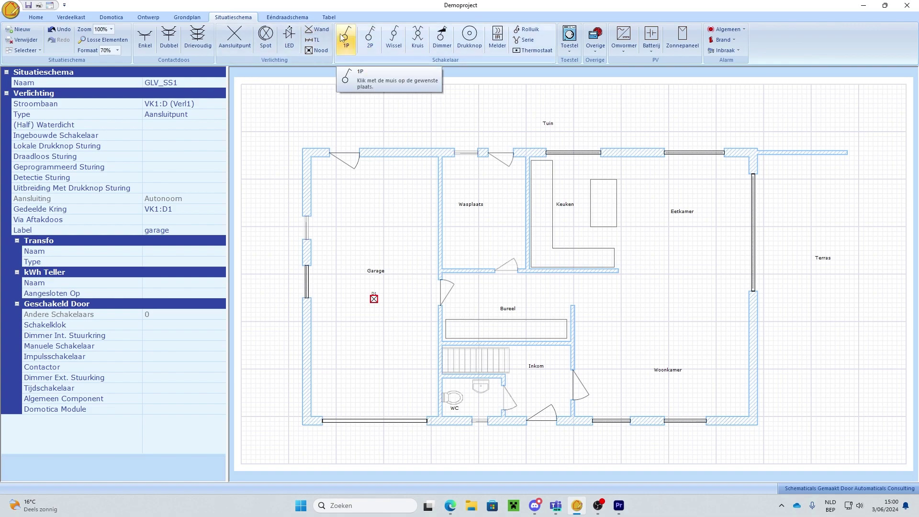
pyautogui.click(355, 39)
pyautogui.click(348, 40)
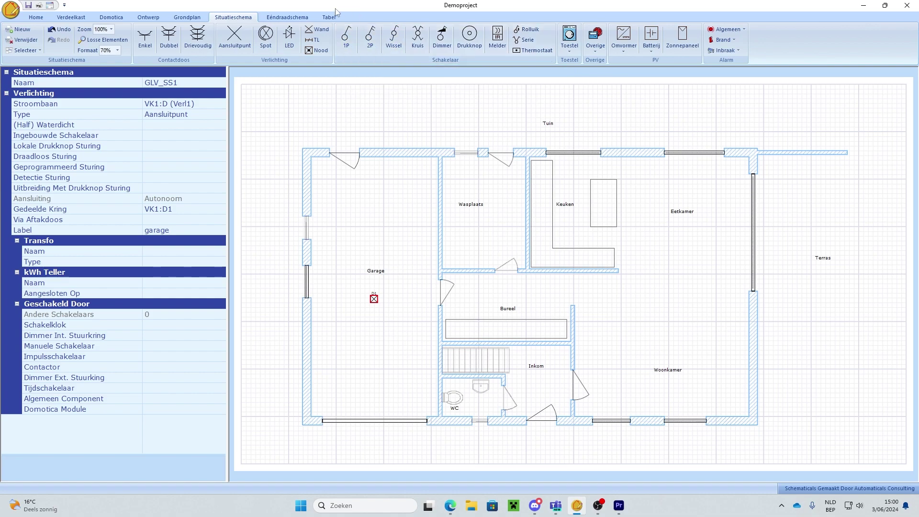
pyautogui.click(346, 36)
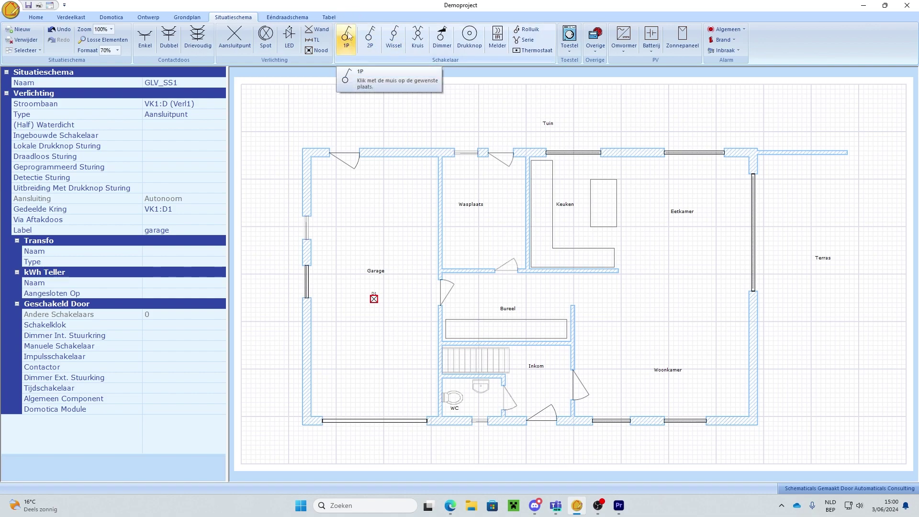
pyautogui.click(435, 261)
pyautogui.moveTo(437, 264); pyautogui.dragTo(436, 329)
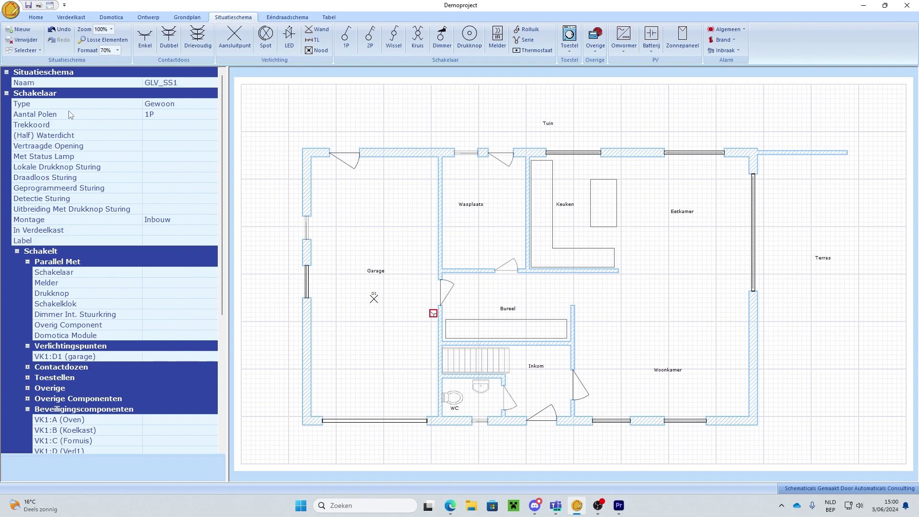
# Set the garage switch's Aantal Polen to 2P and deselect the switch
pyautogui.click(213, 114)
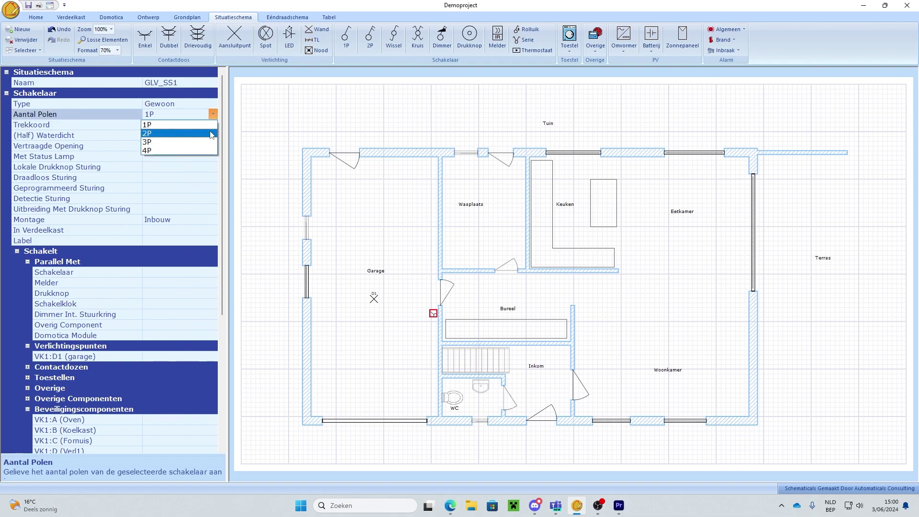
pyautogui.click(153, 131)
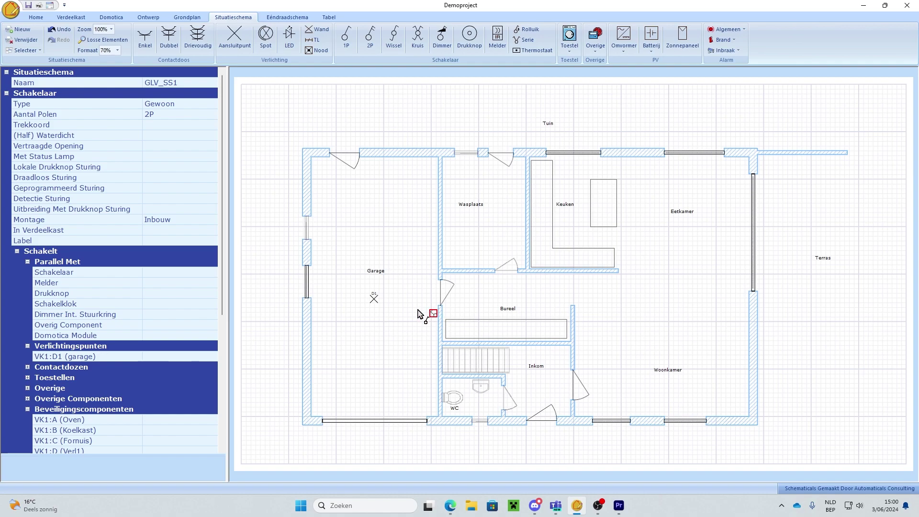
pyautogui.click(419, 314)
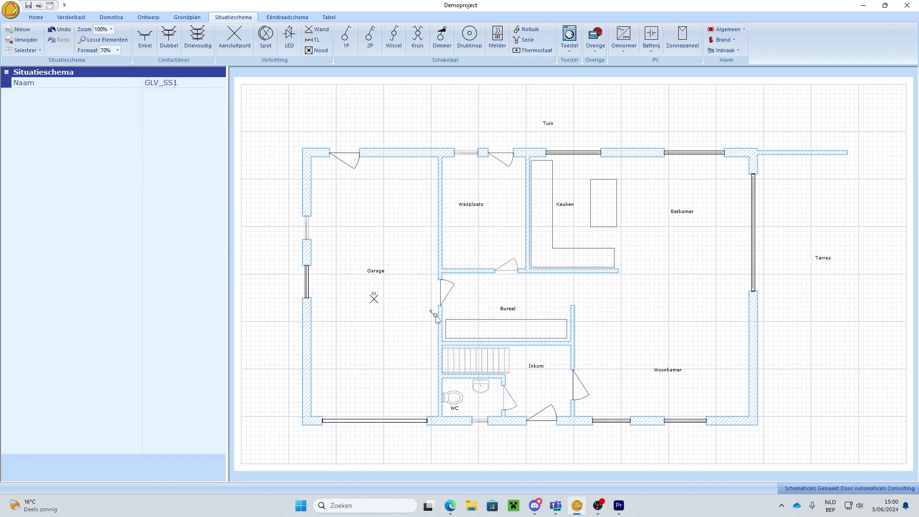
# Examine the available Montage and In Verdeelkast options of the garage switch
pyautogui.click(434, 317)
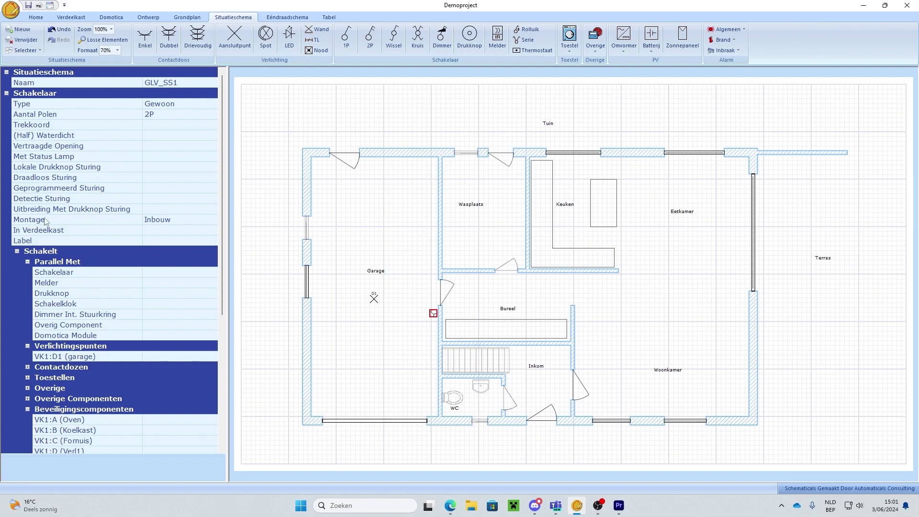
pyautogui.click(211, 222)
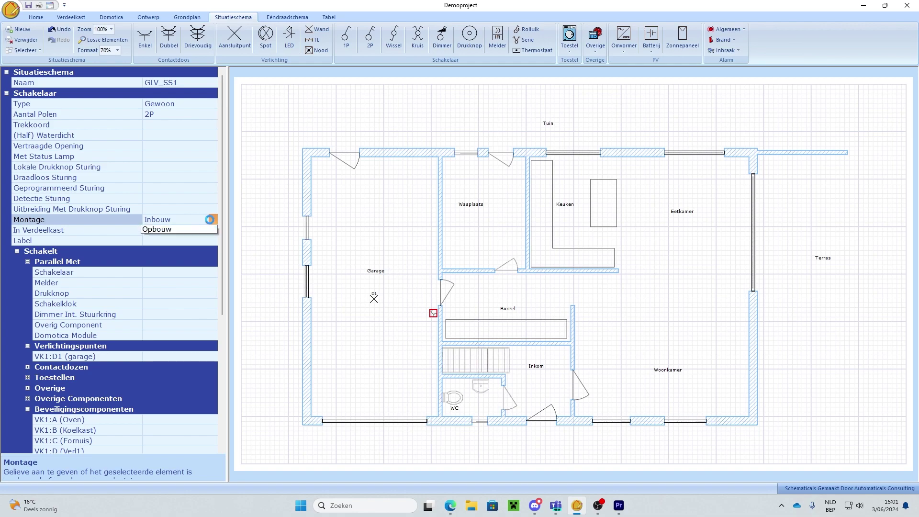
pyautogui.click(210, 222)
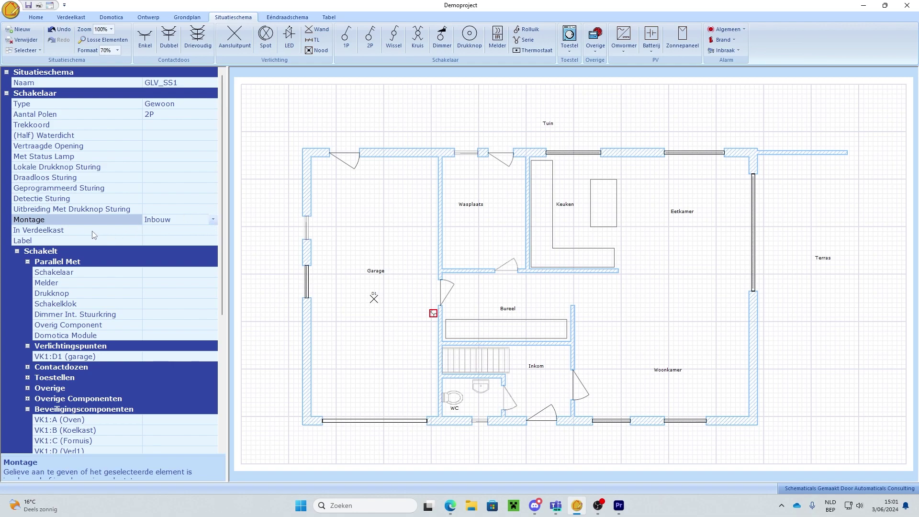
pyautogui.click(214, 233)
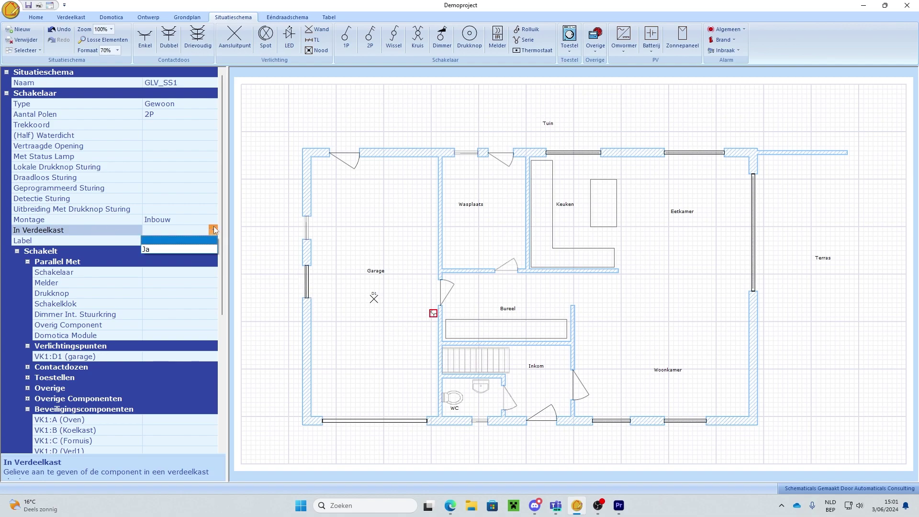
pyautogui.click(214, 229)
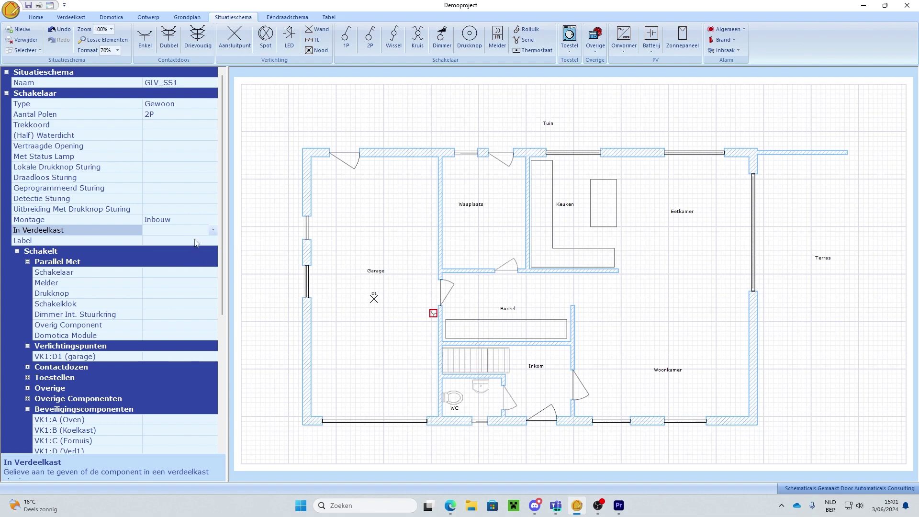
# Label the garage switch "garagedeur"
pyautogui.click(160, 241)
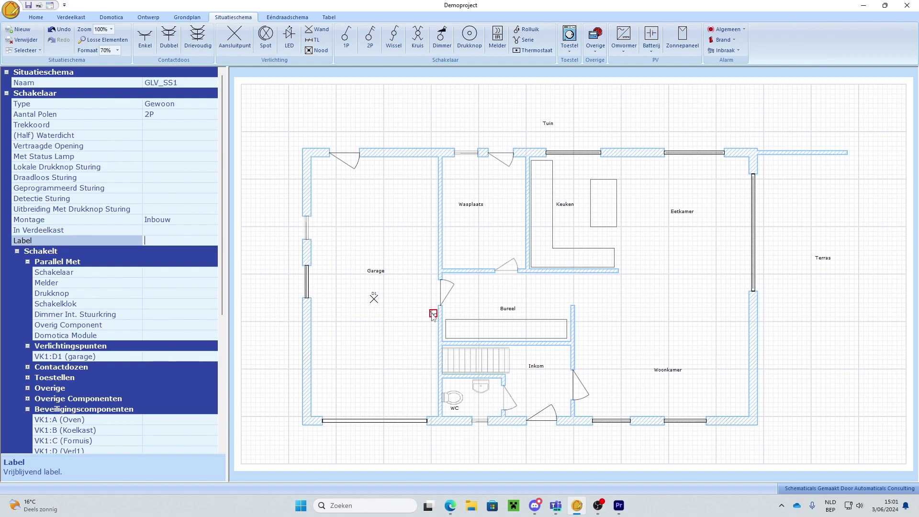
pyautogui.write('garagedeur')
pyautogui.press('Return')
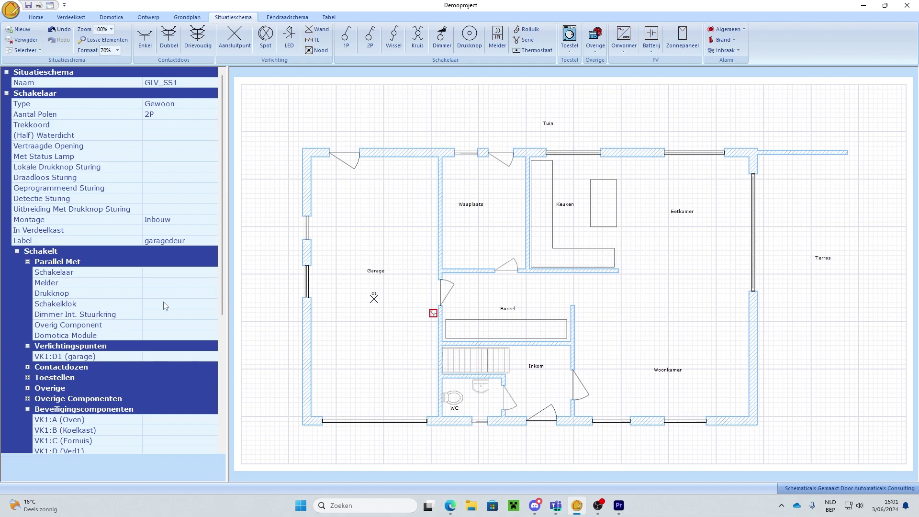
pyautogui.scroll(-2, 164, 305)
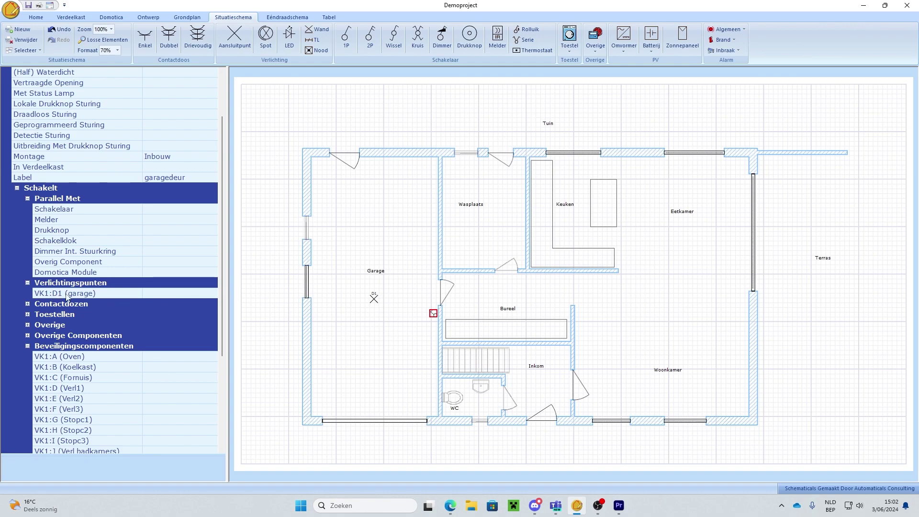
# Set the garage switch to control light point VK1:D1 (garage) and check the result in the single-line diagram
pyautogui.click(212, 294)
pyautogui.click(213, 293)
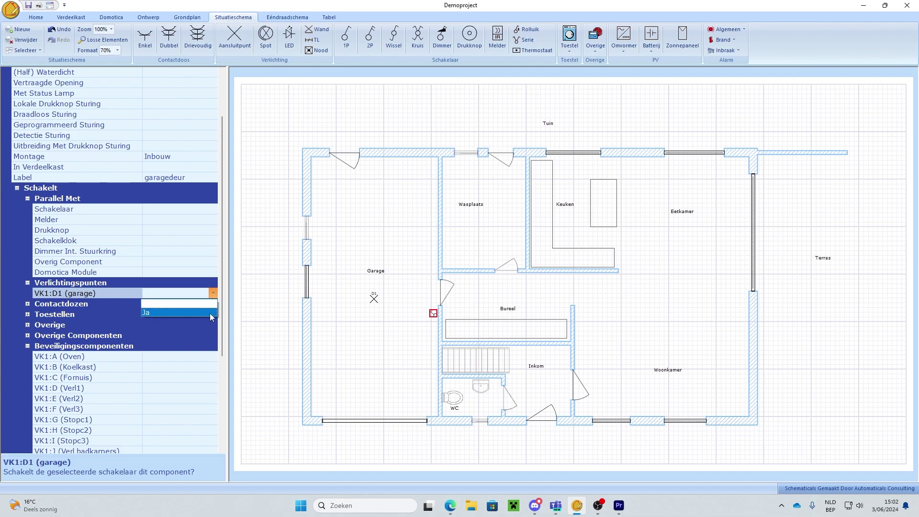
pyautogui.click(210, 313)
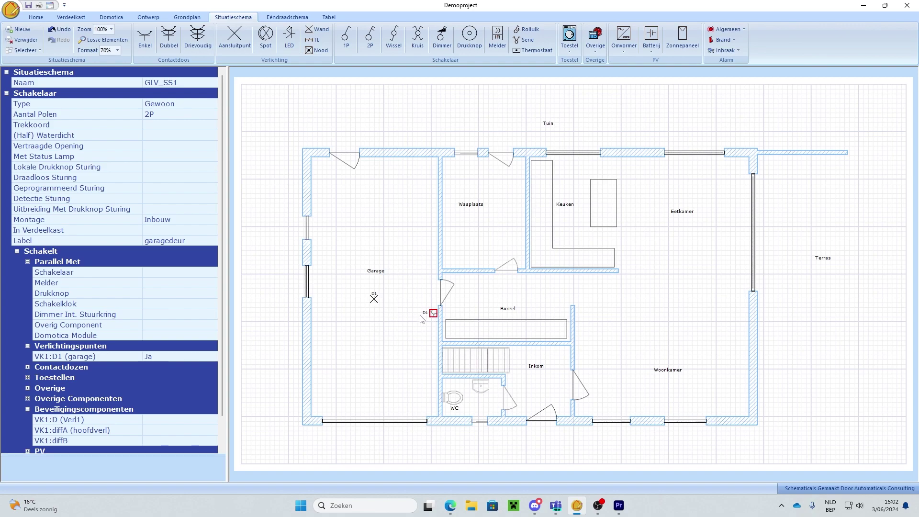
pyautogui.click(289, 18)
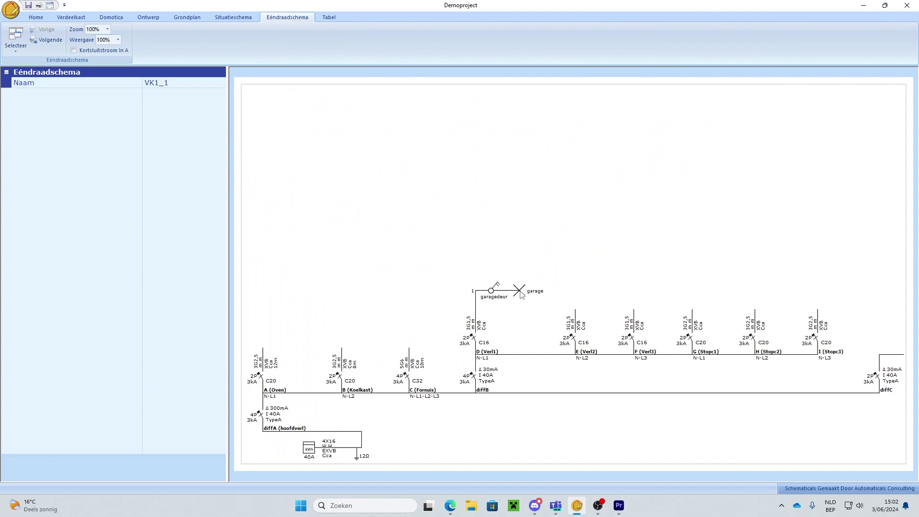
pyautogui.click(242, 19)
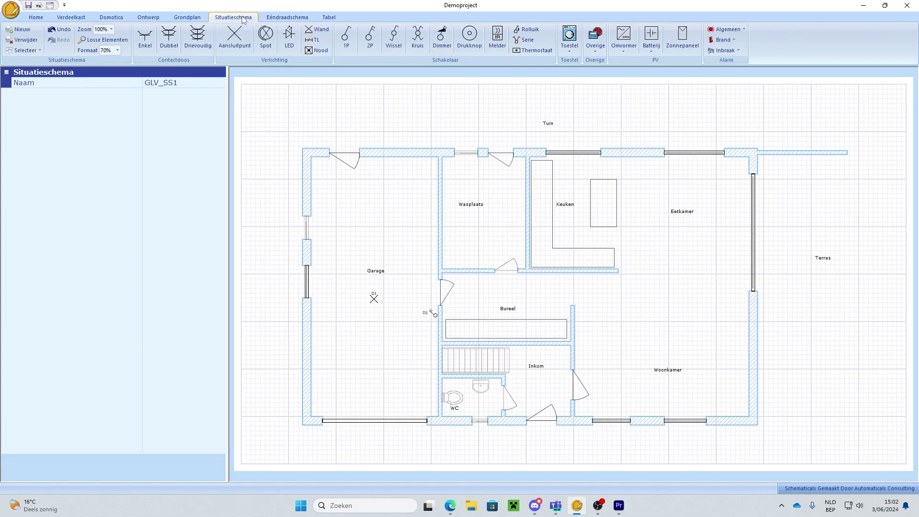
# Clear the garage switch's link to light point VK1:D1 (garage)
pyautogui.click(434, 314)
pyautogui.click(214, 356)
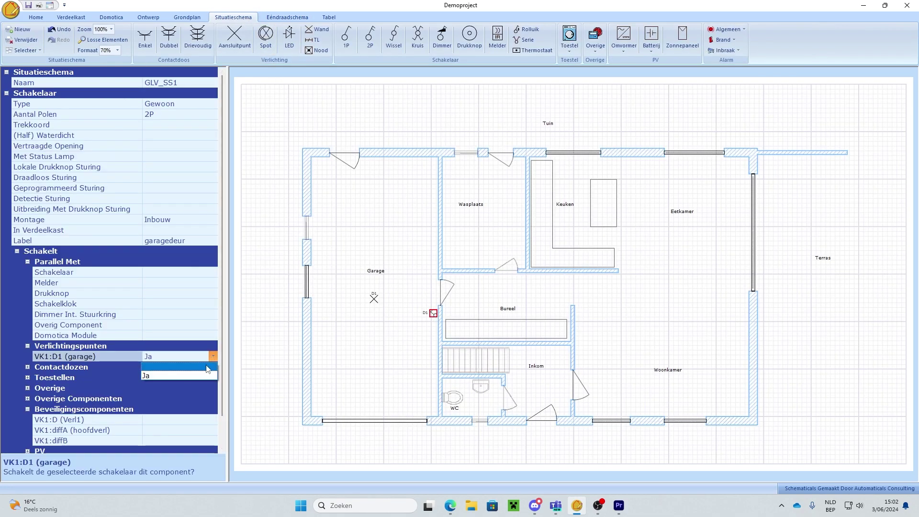
pyautogui.click(214, 368)
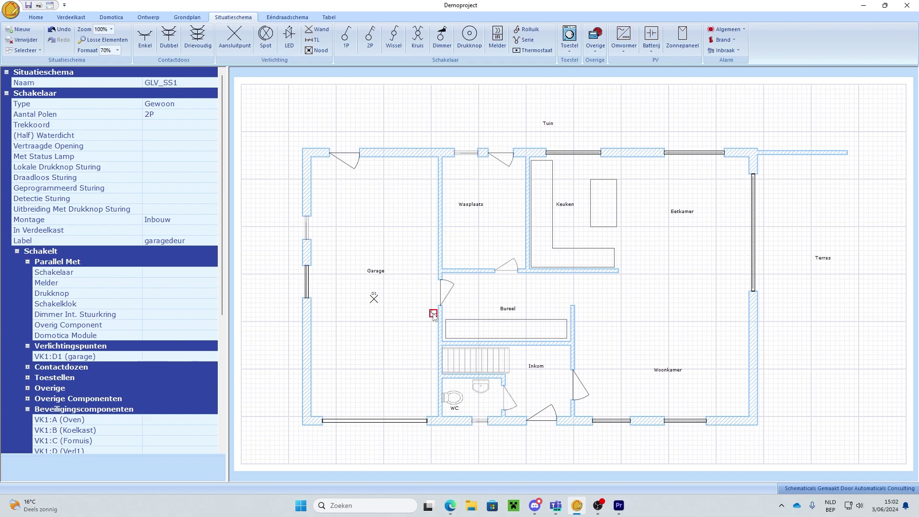
# Connect the garage switch directly to the garage light on the plan, check the single-line diagram and jump from there to the light
pyautogui.moveTo(433, 315); pyautogui.dragTo(374, 299)
pyautogui.moveTo(373, 301); pyautogui.dragTo(373, 301)
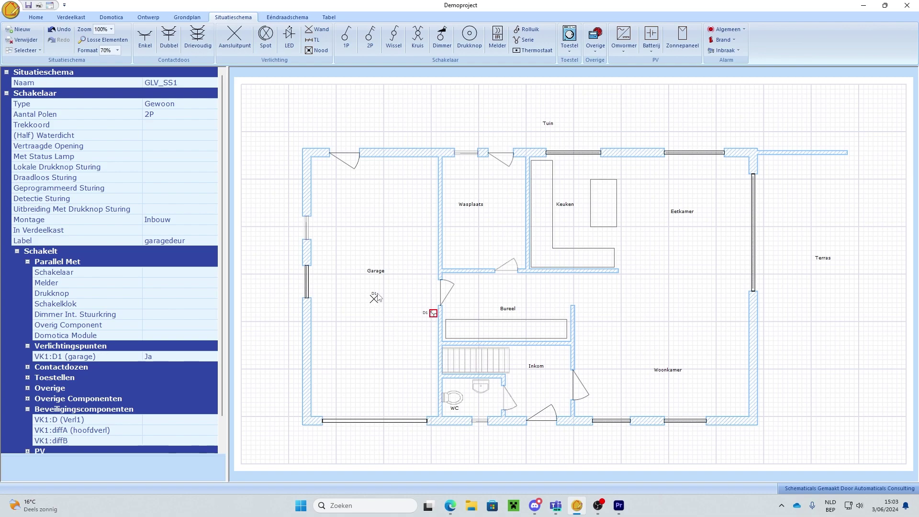
pyautogui.click(302, 19)
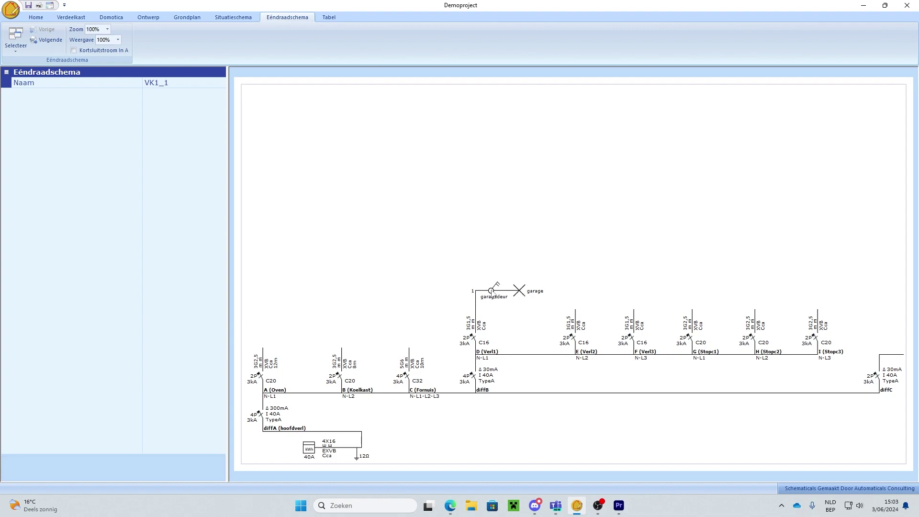
pyautogui.doubleClick(521, 291)
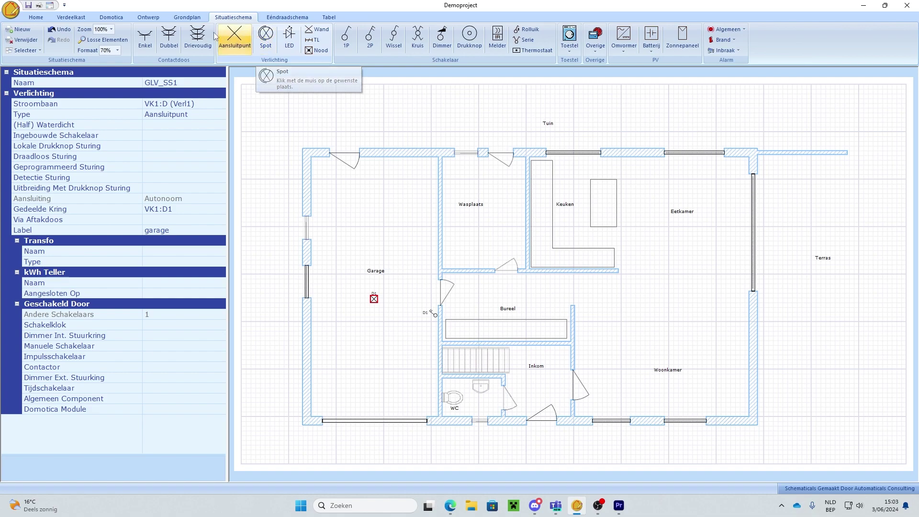
# Place four spots in the garage: two side by side near the upper wall and two stacked near the outer wall's upper window
pyautogui.click(266, 37)
pyautogui.click(394, 174)
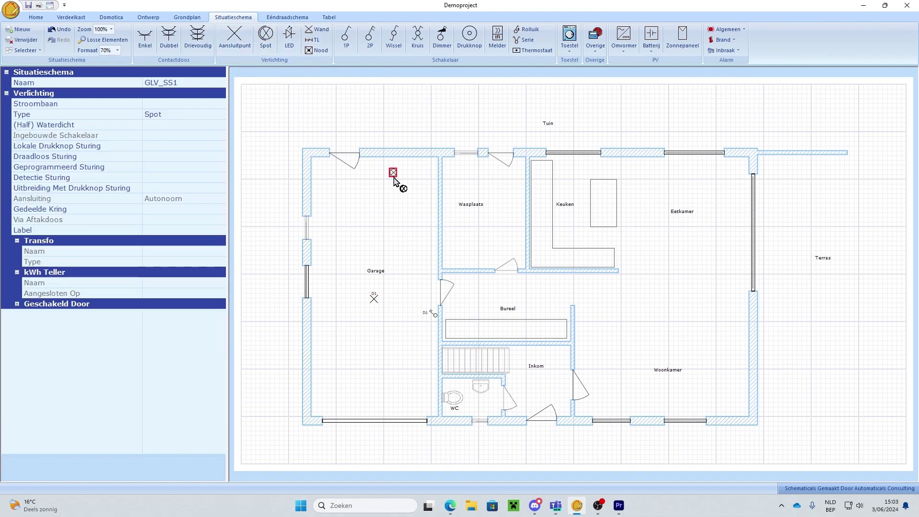
pyautogui.click(407, 173)
pyautogui.click(331, 209)
pyautogui.click(331, 223)
# Select all four garage spots, assign them to Stroombaan VK1:D (Verl1) and inspect one spot's circuit
pyautogui.keyDown('ctrl'); pyautogui.click(331, 209); pyautogui.keyUp('ctrl')
pyautogui.keyDown('ctrl'); pyautogui.click(393, 173); pyautogui.keyUp('ctrl')
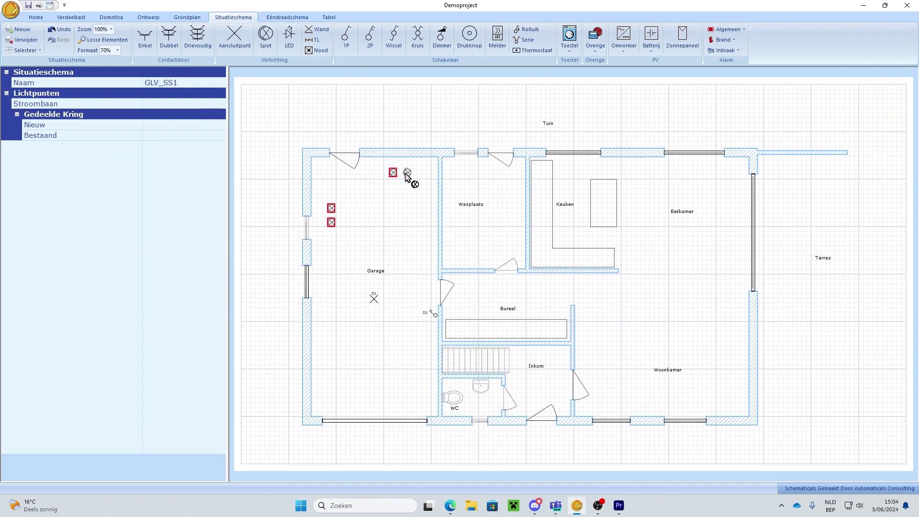
pyautogui.keyDown('ctrl'); pyautogui.click(407, 174); pyautogui.keyUp('ctrl')
pyautogui.click(221, 103)
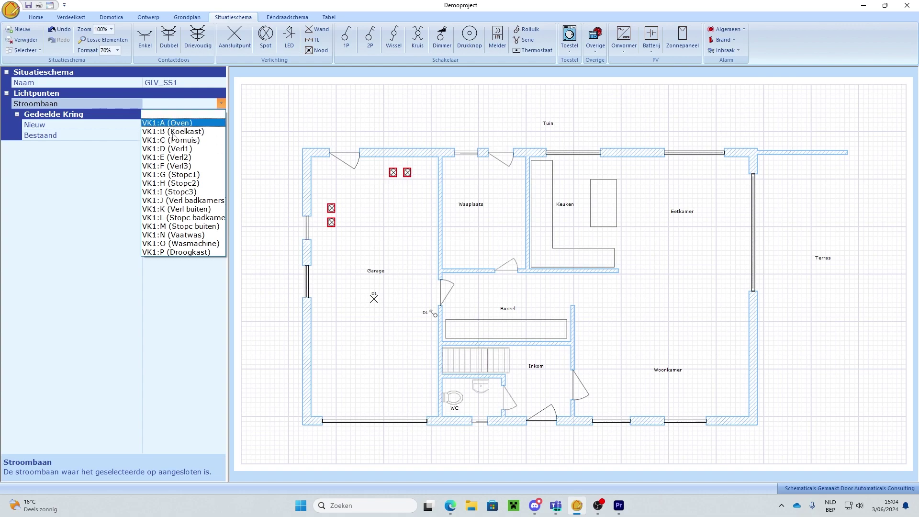
pyautogui.click(176, 149)
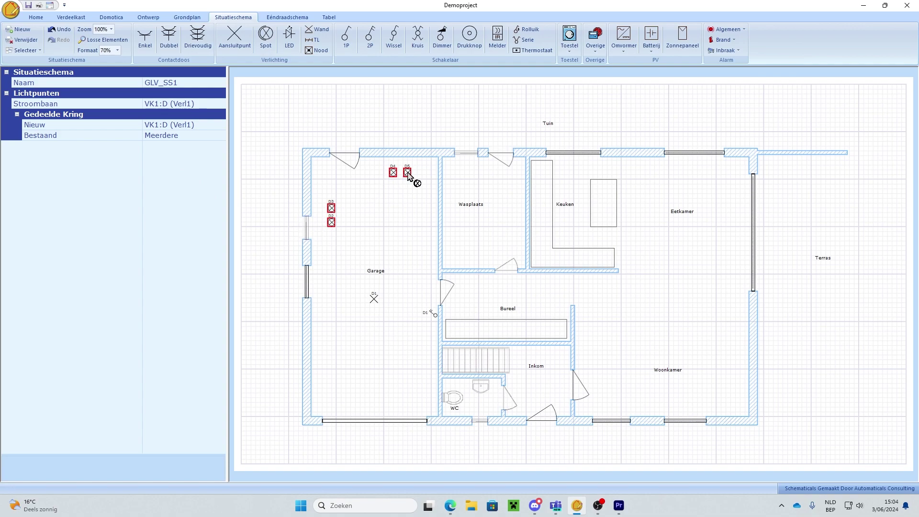
pyautogui.click(332, 222)
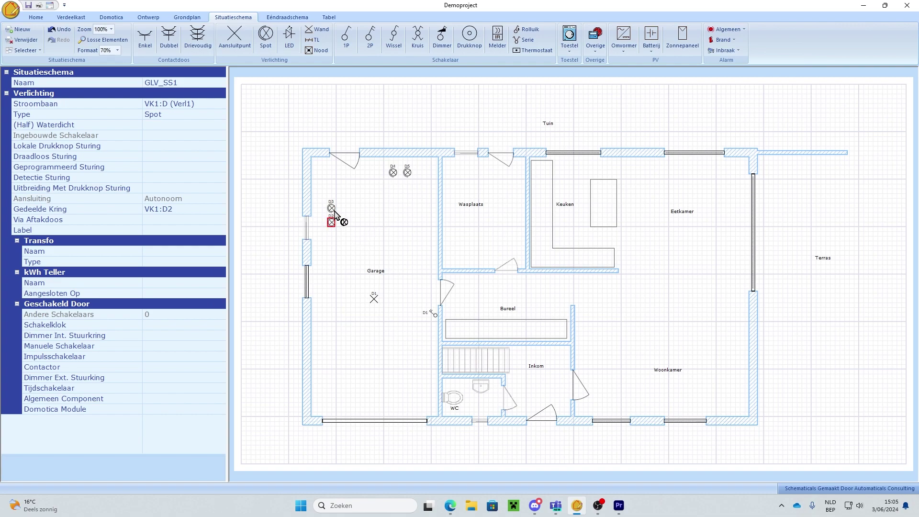
# Select the four garage spots together with a selection window and clear their Stroombaan
pyautogui.click(319, 162)
pyautogui.moveTo(319, 162); pyautogui.dragTo(424, 233)
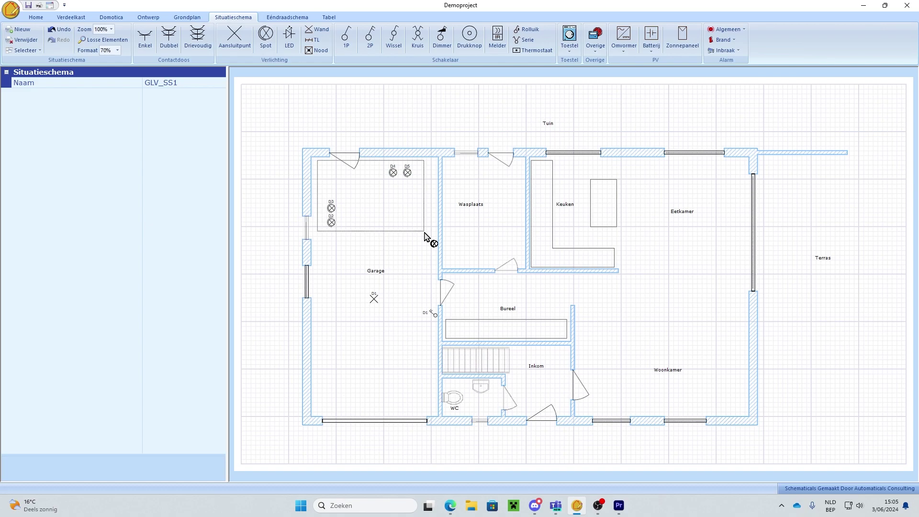
pyautogui.moveTo(425, 233); pyautogui.dragTo(423, 234)
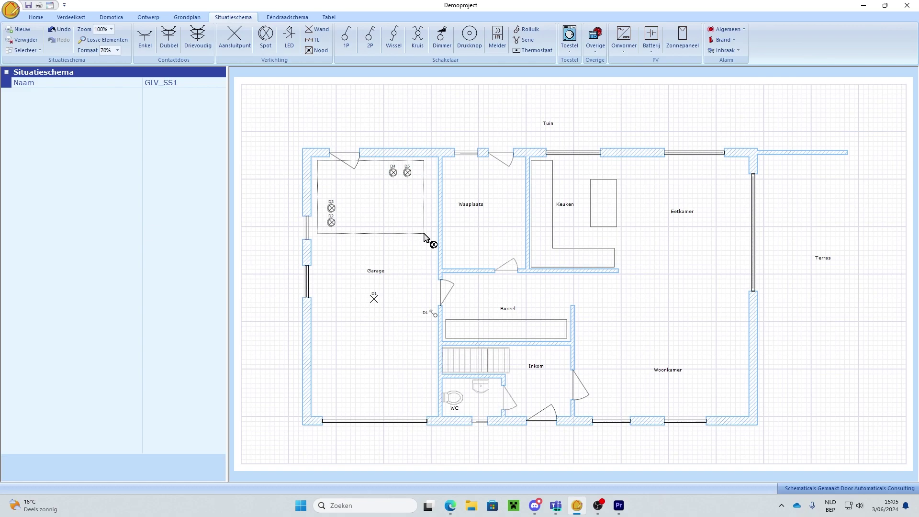
pyautogui.moveTo(424, 235); pyautogui.dragTo(425, 237)
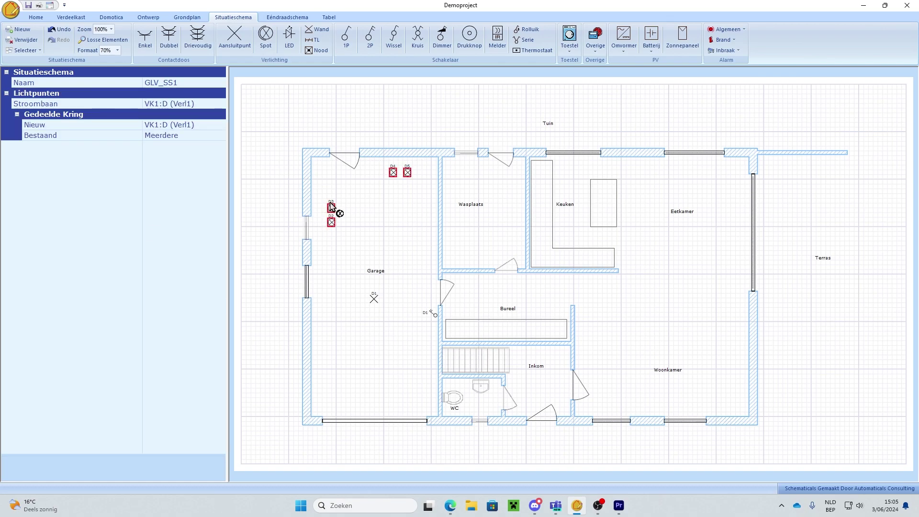
pyautogui.click(223, 106)
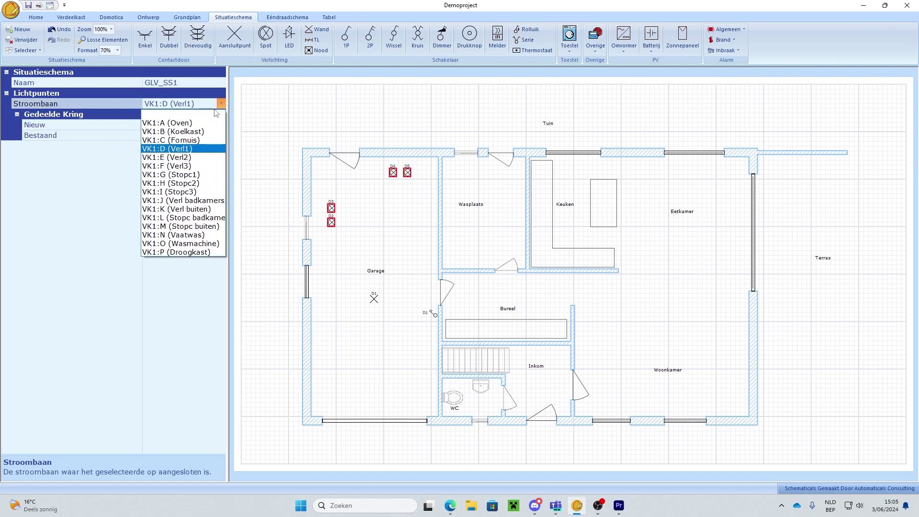
pyautogui.click(182, 116)
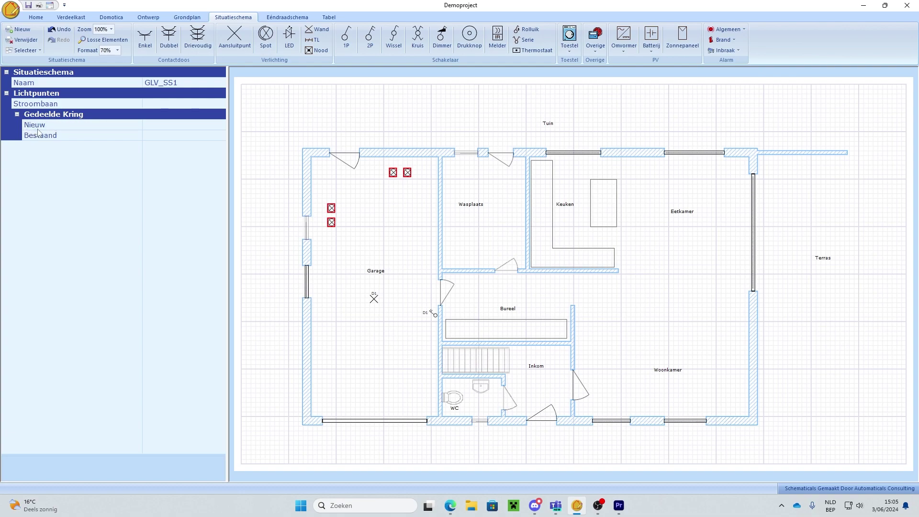
# Put the four spots on the existing shared circuit VK1:D1 (garage) and check the single-line diagram
pyautogui.click(217, 125)
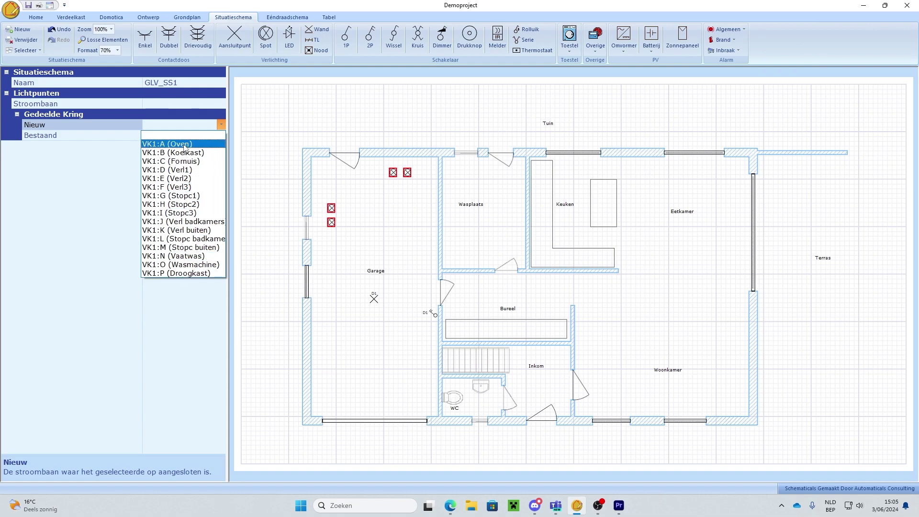
pyautogui.click(221, 124)
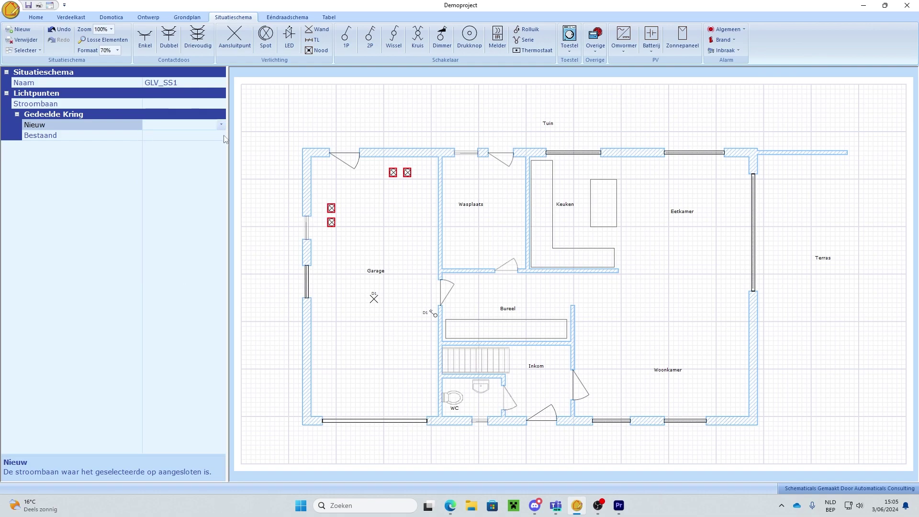
pyautogui.click(221, 135)
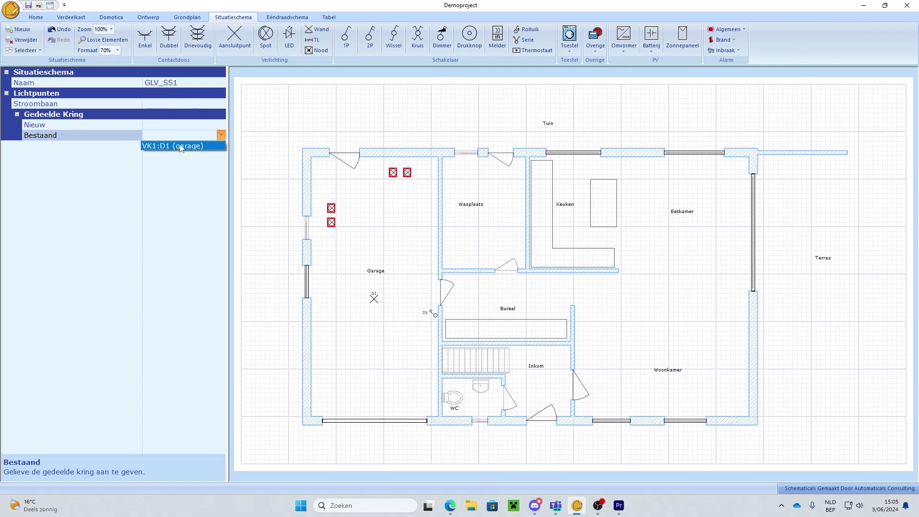
pyautogui.click(181, 146)
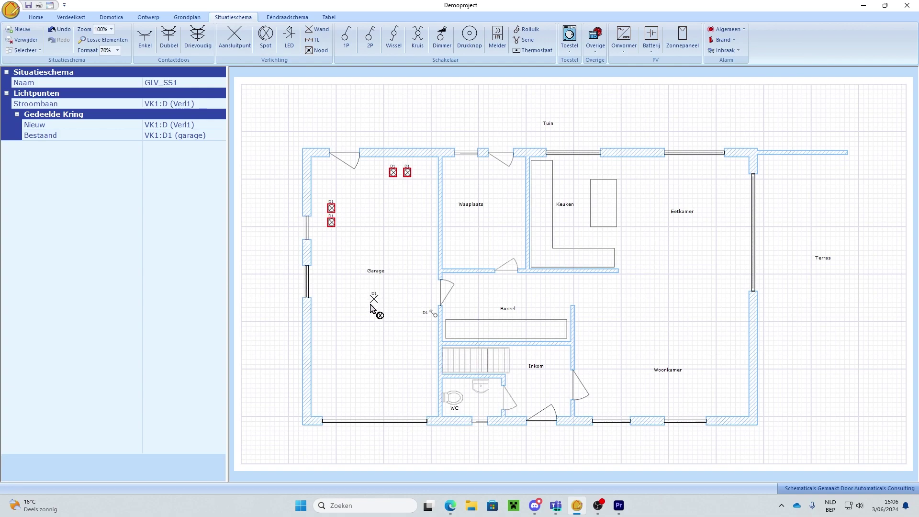
pyautogui.click(294, 17)
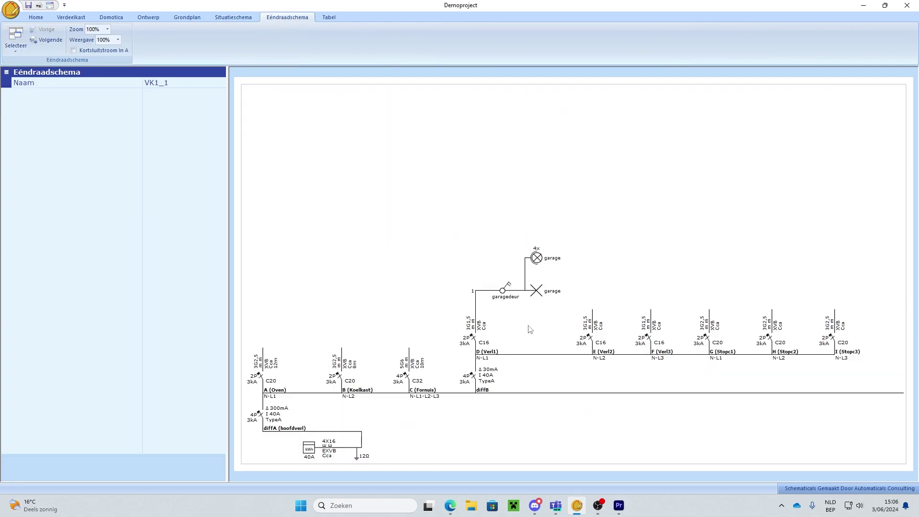
# Jump from the single-line diagram back to the four garage spots and clear their Stroombaan
pyautogui.doubleClick(537, 261)
pyautogui.click(221, 136)
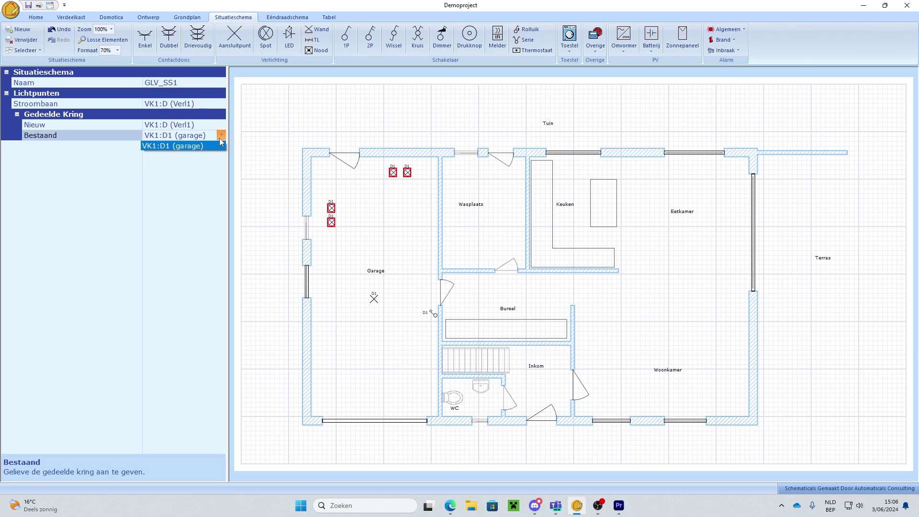
pyautogui.click(224, 102)
pyautogui.click(217, 116)
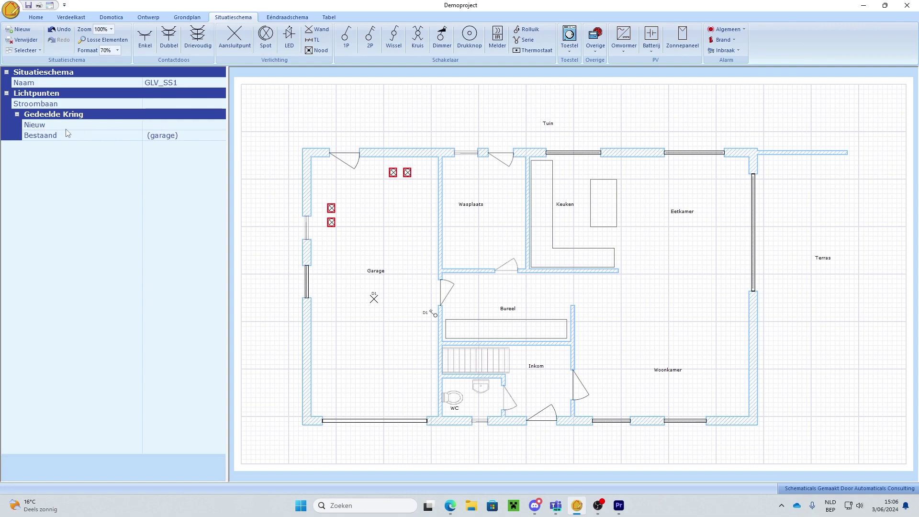
# Create a new shared circuit on VK1:D (Verl1) for the four spots and check it in the single-line diagram and on one spot
pyautogui.click(222, 128)
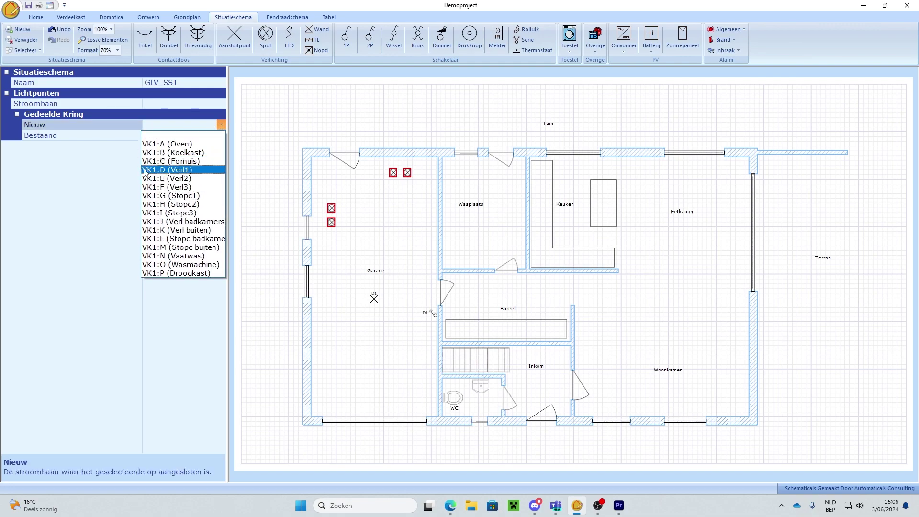
pyautogui.click(184, 170)
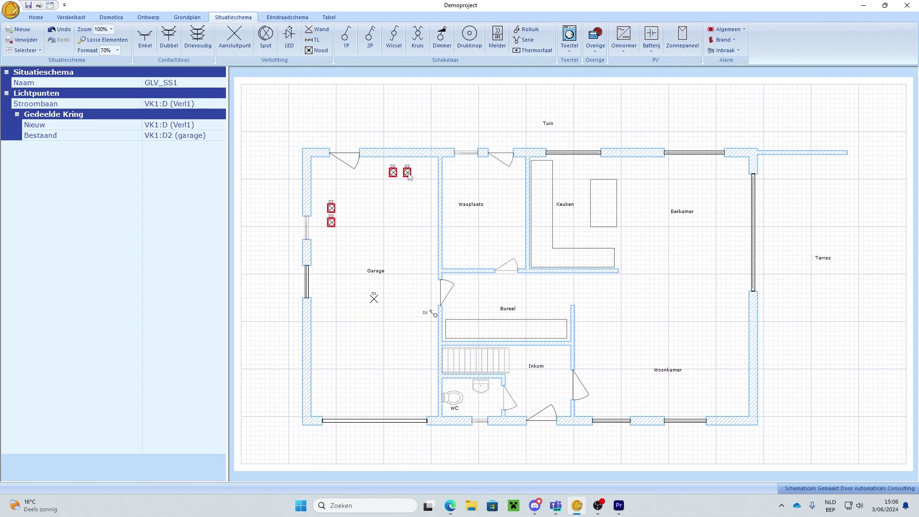
pyautogui.click(290, 17)
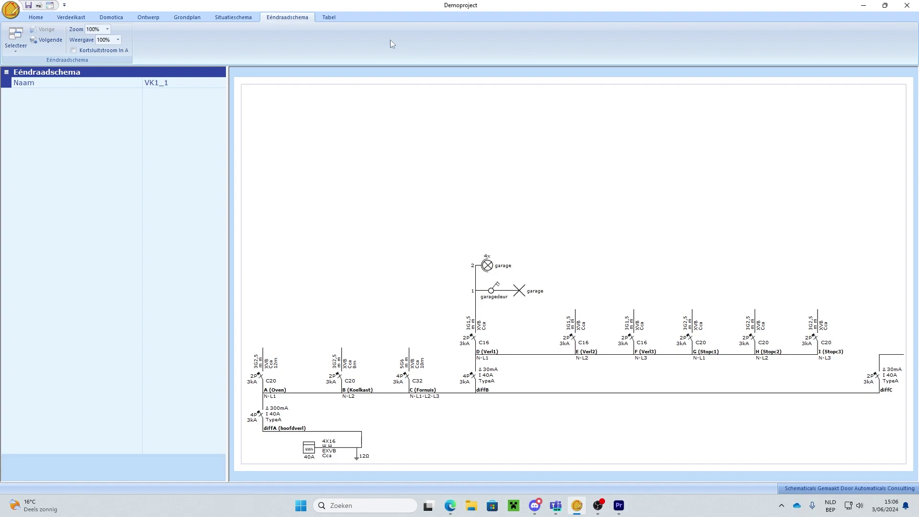
pyautogui.click(234, 18)
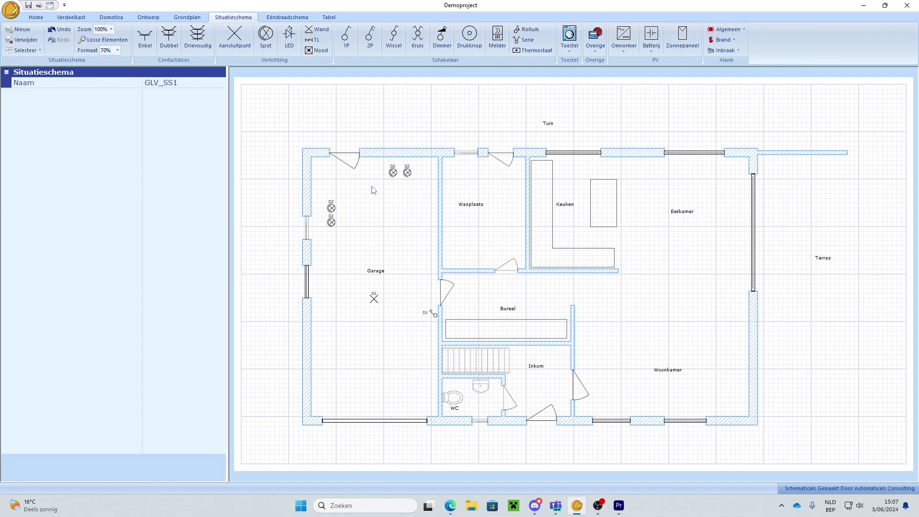
pyautogui.click(331, 222)
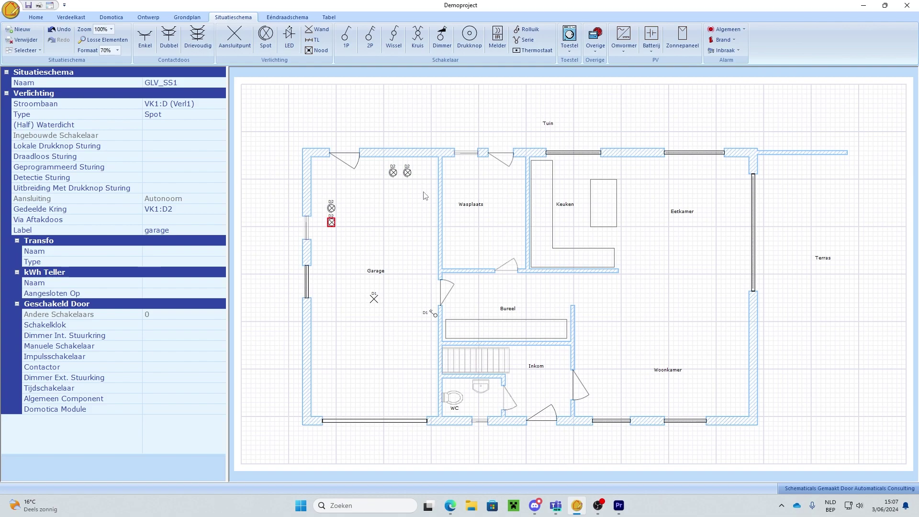
# Place a 1P switch just below the garagedeur switch, connect it to the garage spots and check the single-line diagram
pyautogui.click(344, 39)
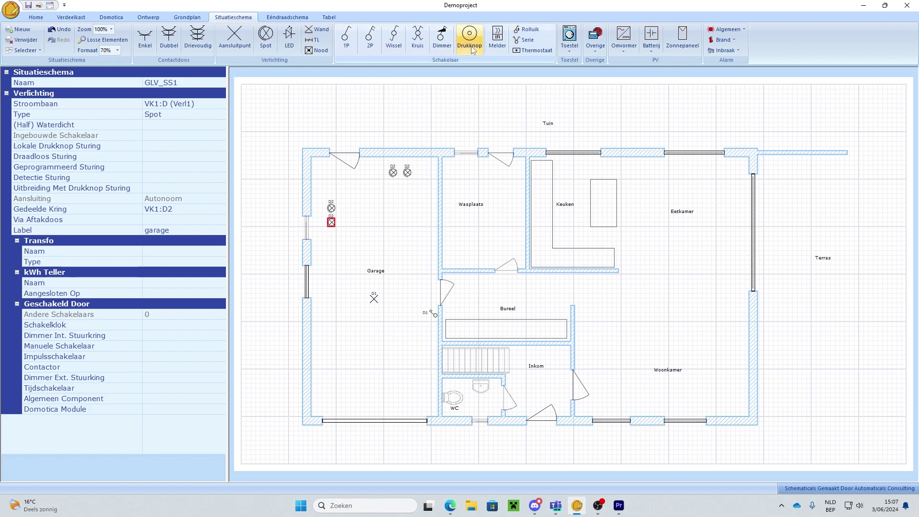
pyautogui.click(435, 327)
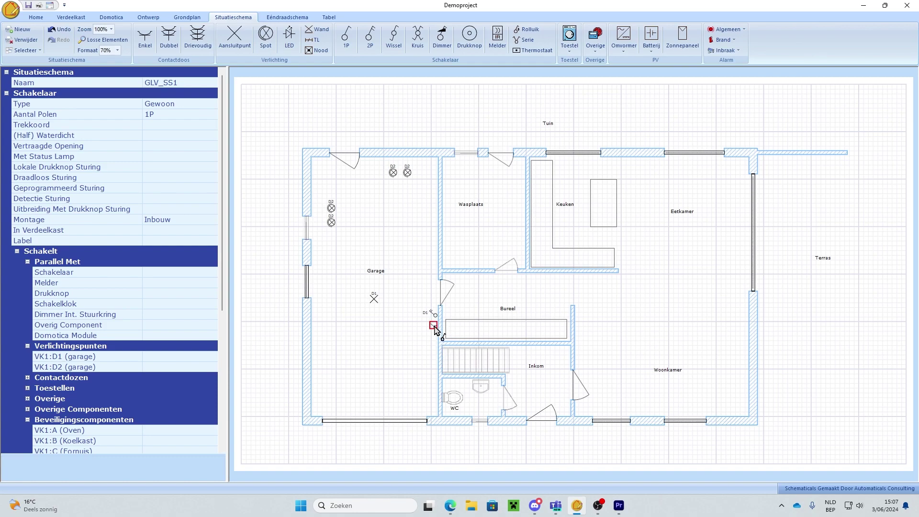
pyautogui.moveTo(435, 327); pyautogui.dragTo(332, 223)
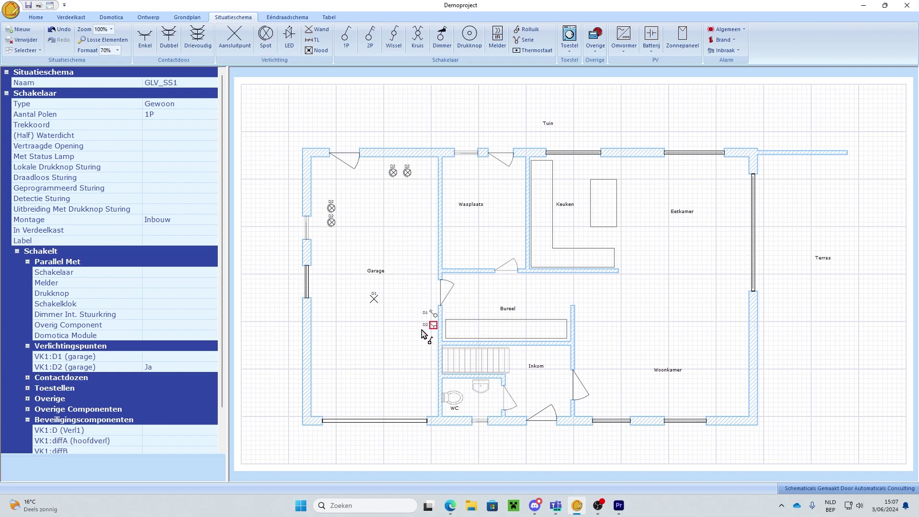
pyautogui.click(295, 20)
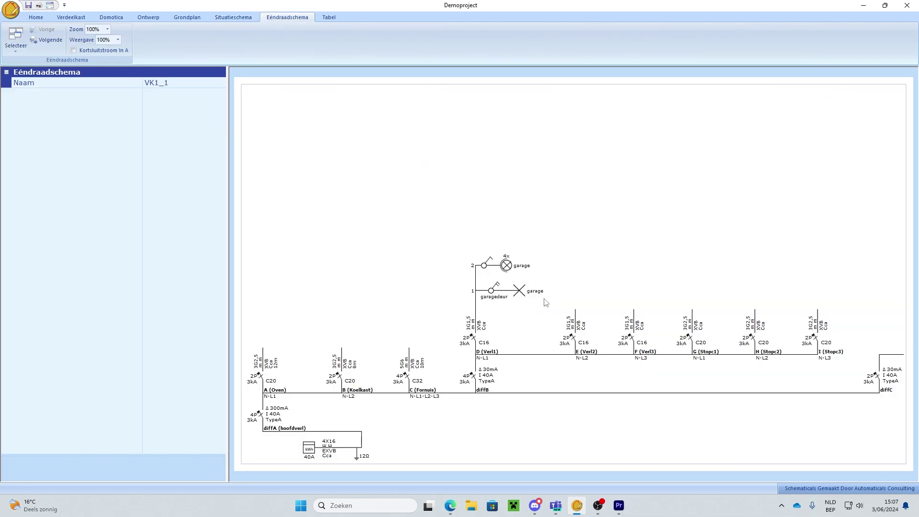
# Jump from the single-line diagram back to the garage spots and set the Type of the lower garage switch to Wissel
pyautogui.doubleClick(510, 269)
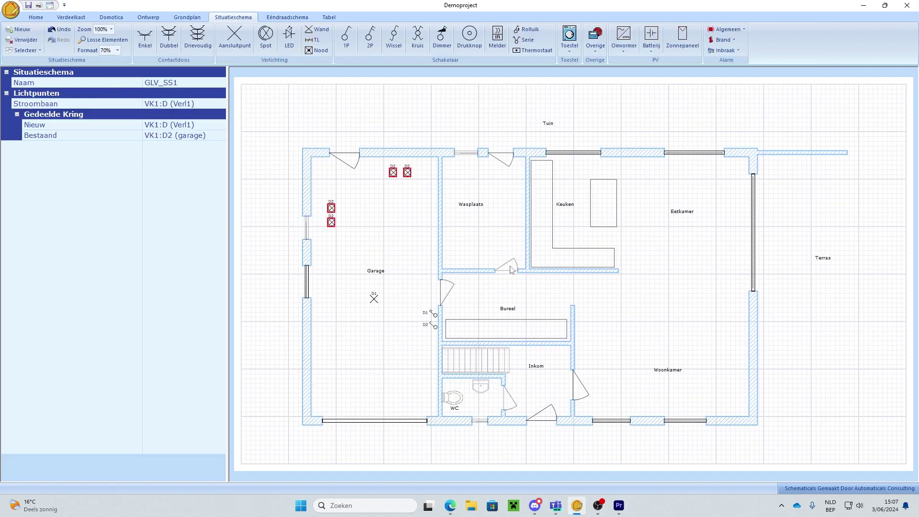
pyautogui.click(434, 328)
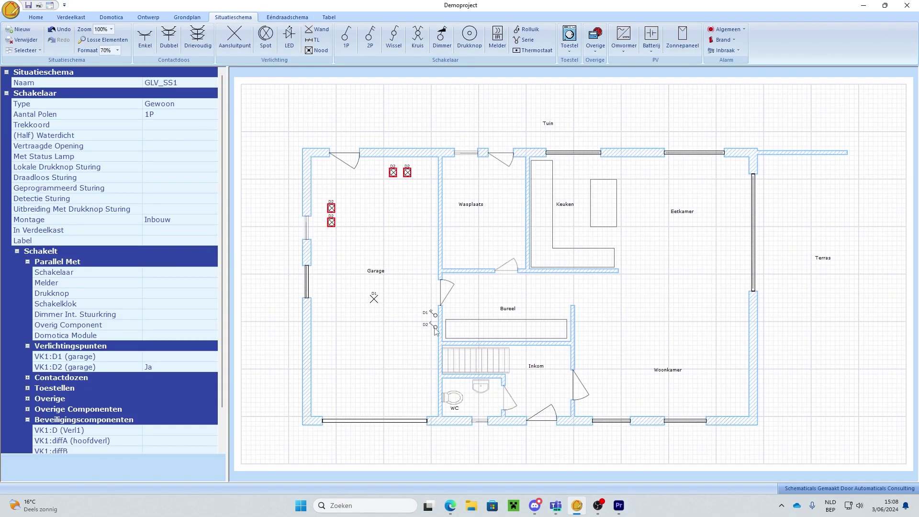
pyautogui.click(214, 104)
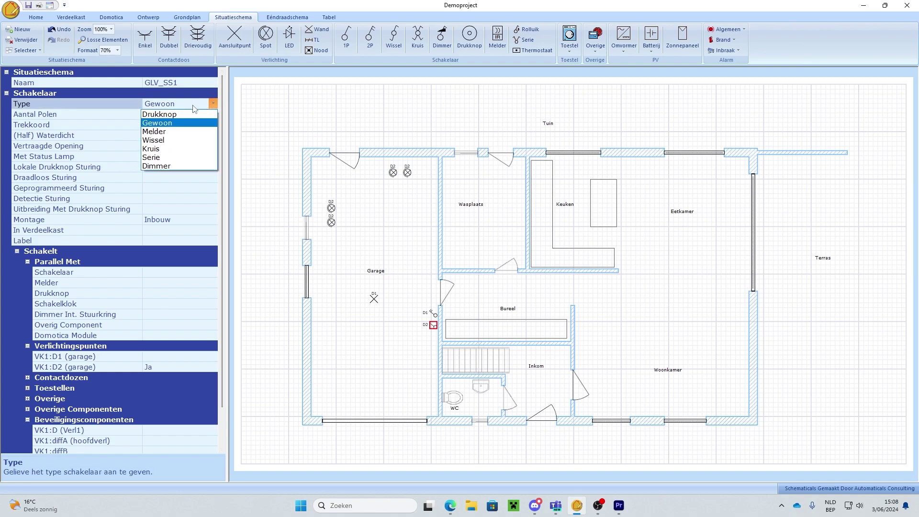
pyautogui.click(172, 141)
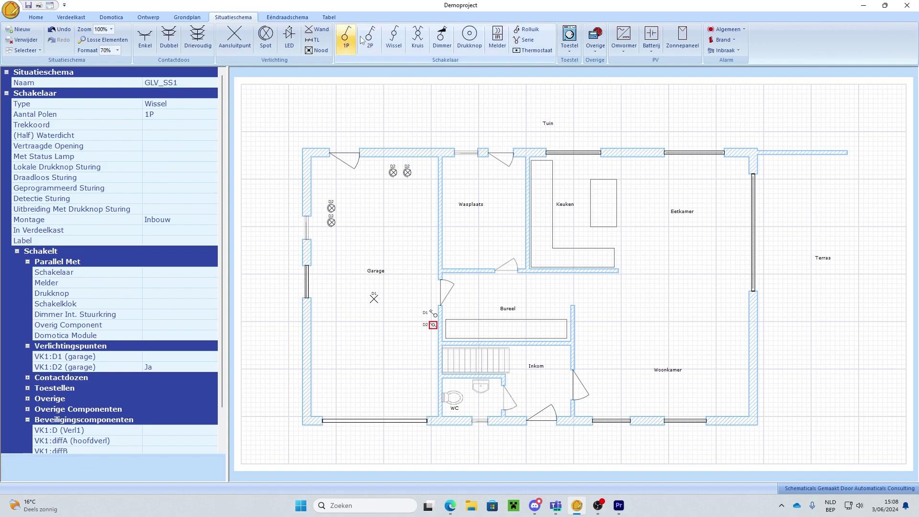
# Place a Wissel switch on the garage wall beside Wasplaats and a Kruis switch on the opposite outer garage wall
pyautogui.click(397, 40)
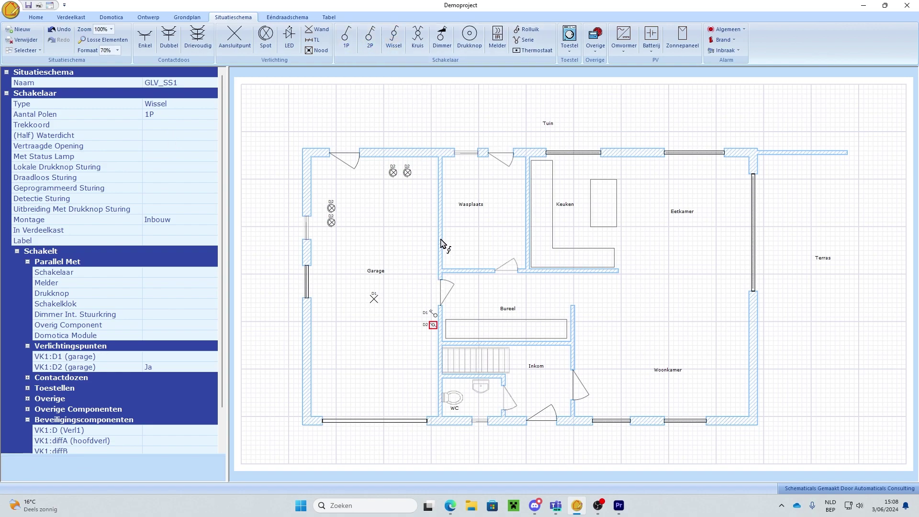
pyautogui.click(434, 198)
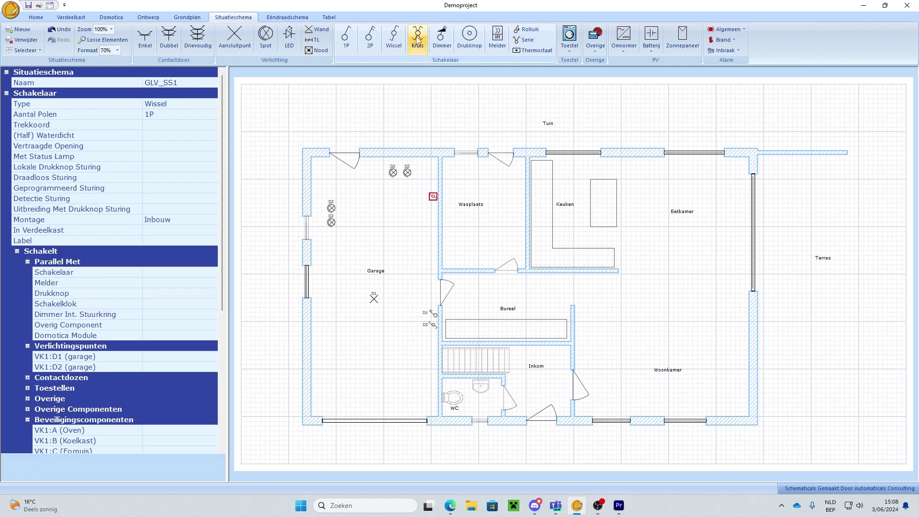
pyautogui.click(317, 318)
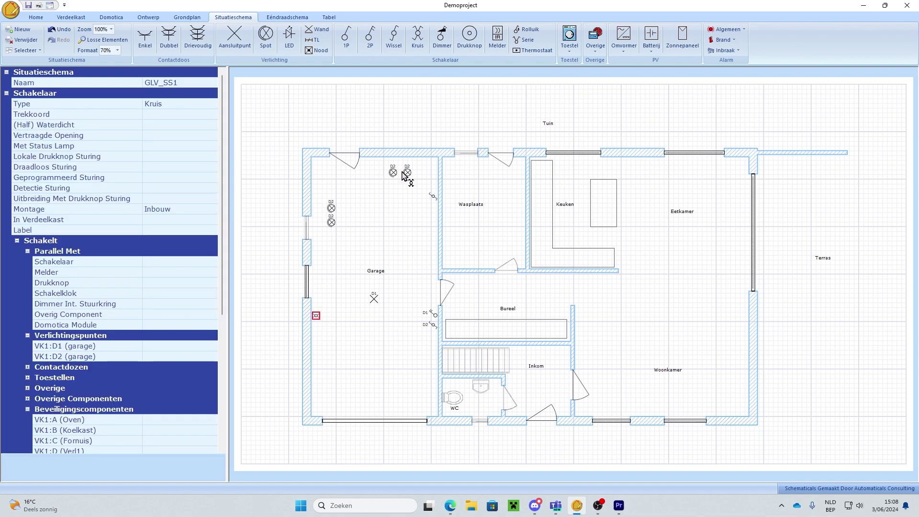
# Connect the new Wissel and Kruis switches to the garage spots and check the single-line diagram
pyautogui.click(434, 198)
pyautogui.click(433, 198)
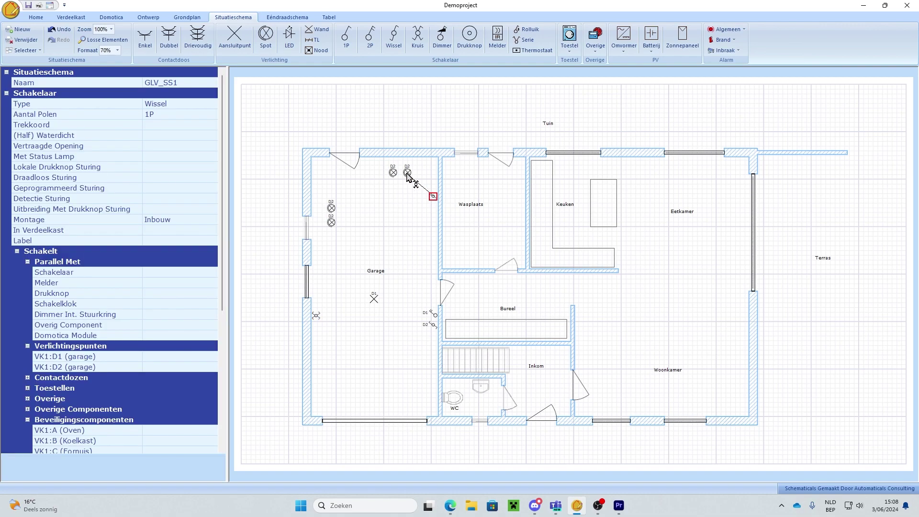
pyautogui.moveTo(317, 315); pyautogui.dragTo(333, 224)
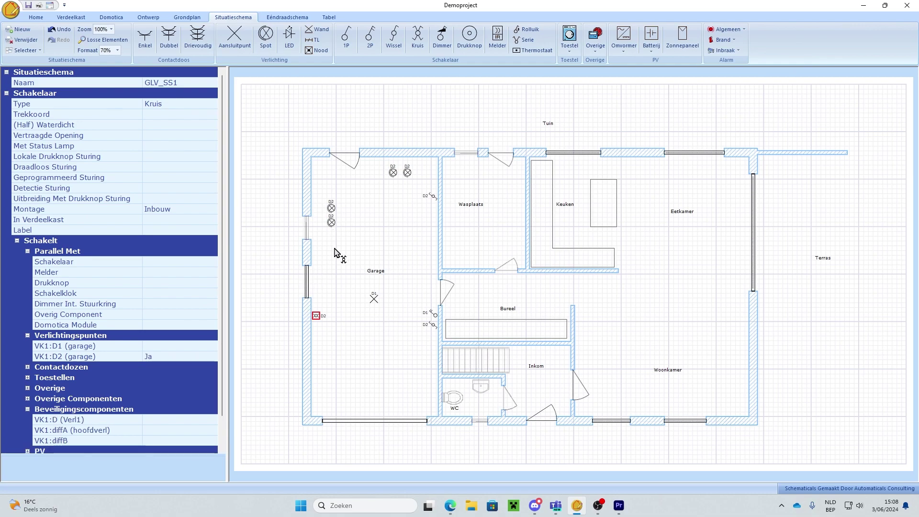
pyautogui.click(286, 17)
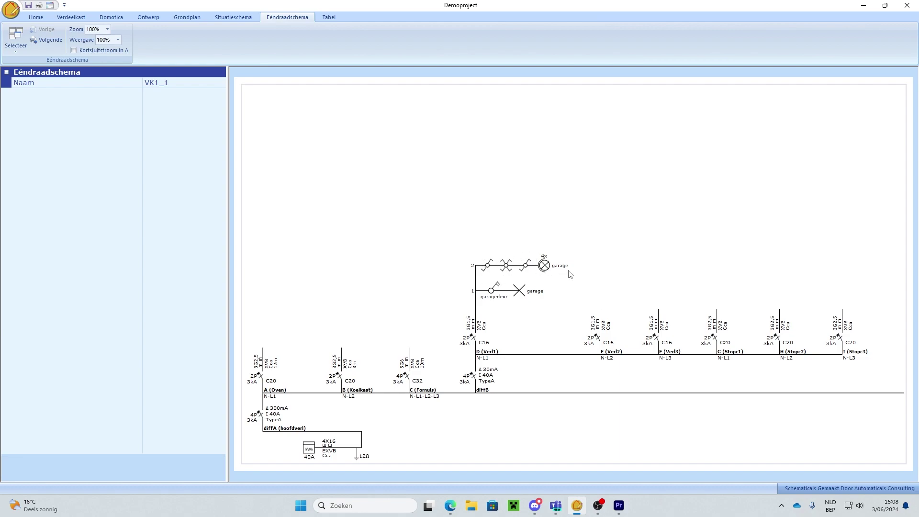
# Back in the situation diagram, place four single sockets: three on the garage walls and one on the Wasplaats side of the shared wall
pyautogui.click(234, 18)
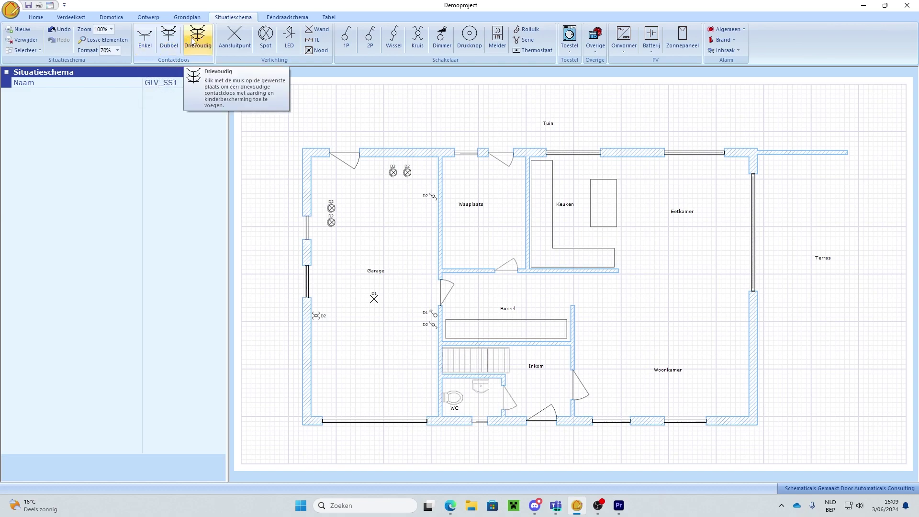
pyautogui.click(146, 43)
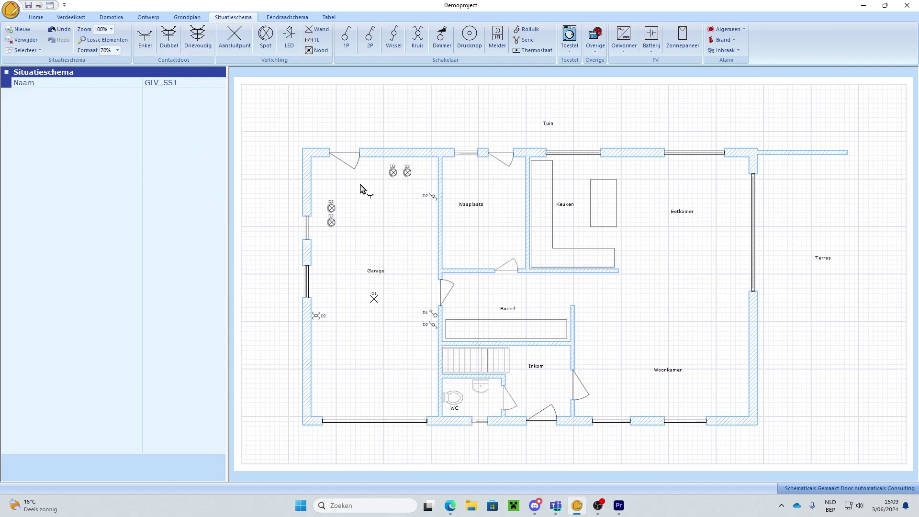
pyautogui.click(438, 258)
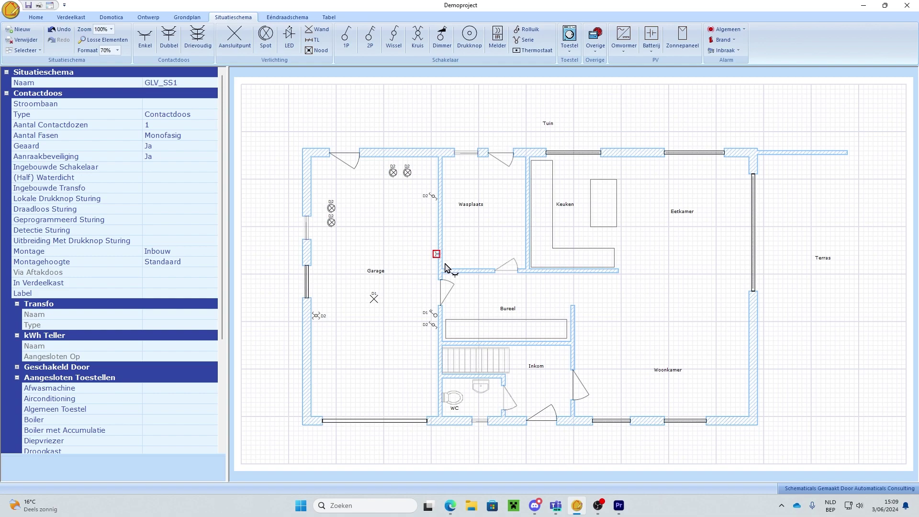
pyautogui.click(450, 223)
pyautogui.click(314, 186)
pyautogui.click(439, 404)
# Assign the garage socket beside the WC, and the other three new sockets together, to Stroombaan VK1:G (Stopc1)
pyautogui.click(214, 105)
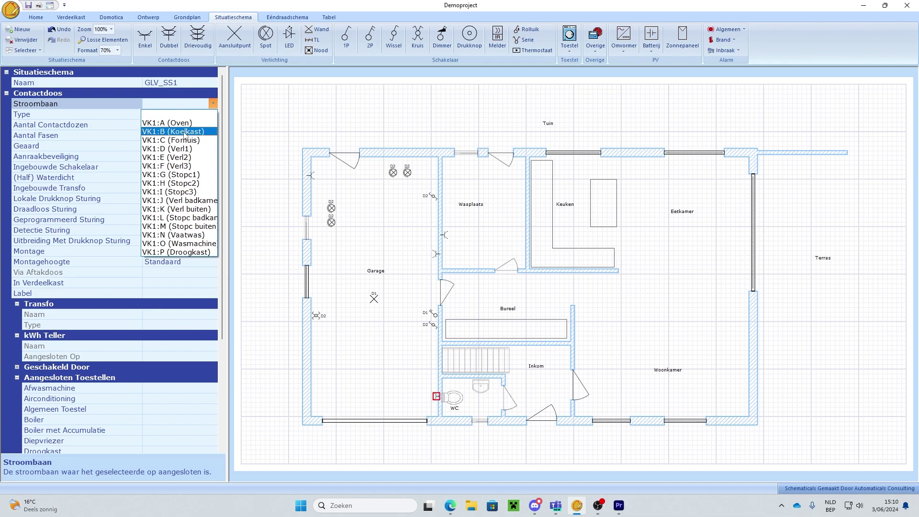
pyautogui.click(171, 175)
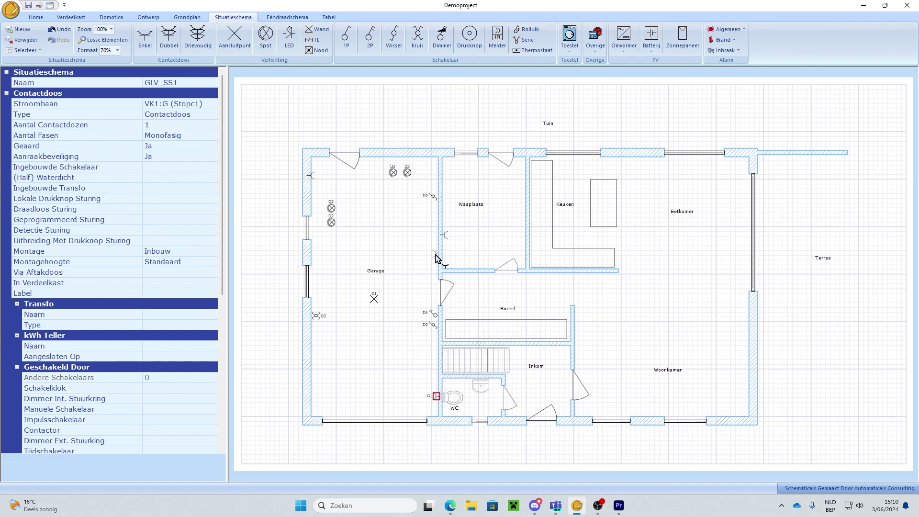
pyautogui.click(436, 255)
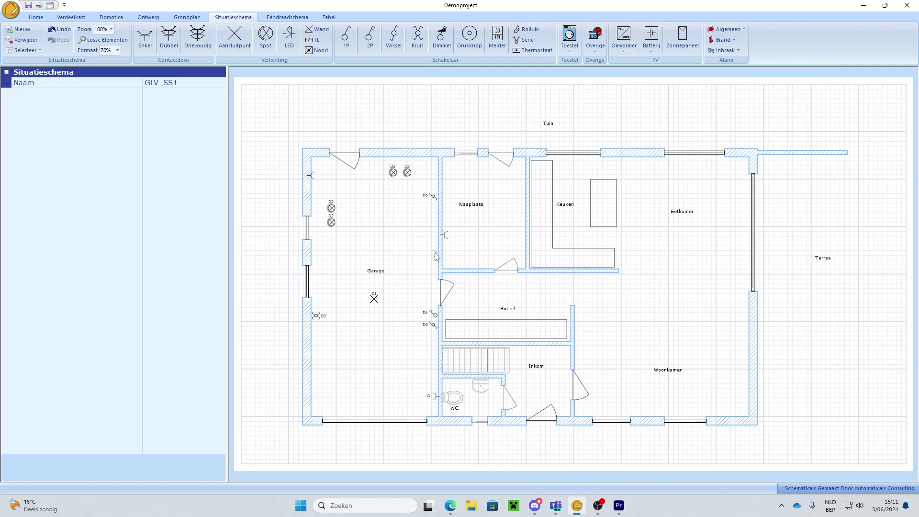
pyautogui.click(437, 256)
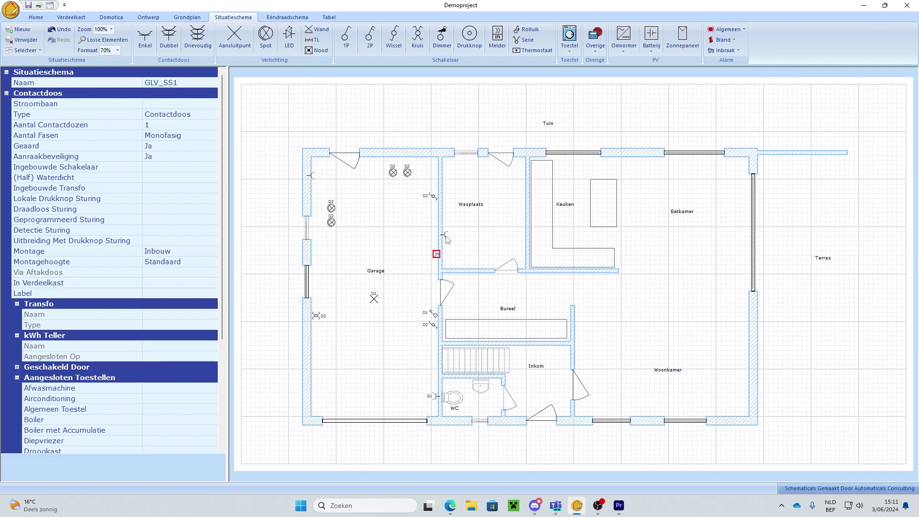
pyautogui.keyDown('ctrl'); pyautogui.click(444, 235); pyautogui.keyUp('ctrl')
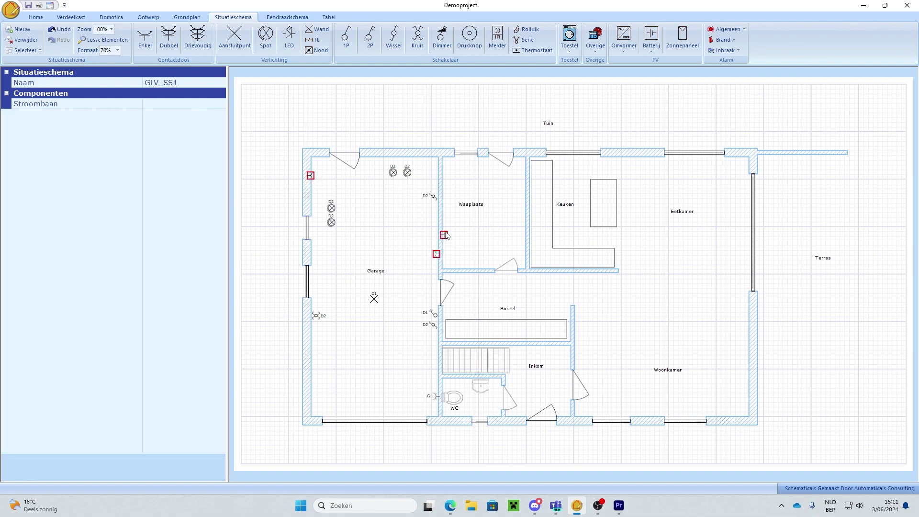
pyautogui.click(222, 104)
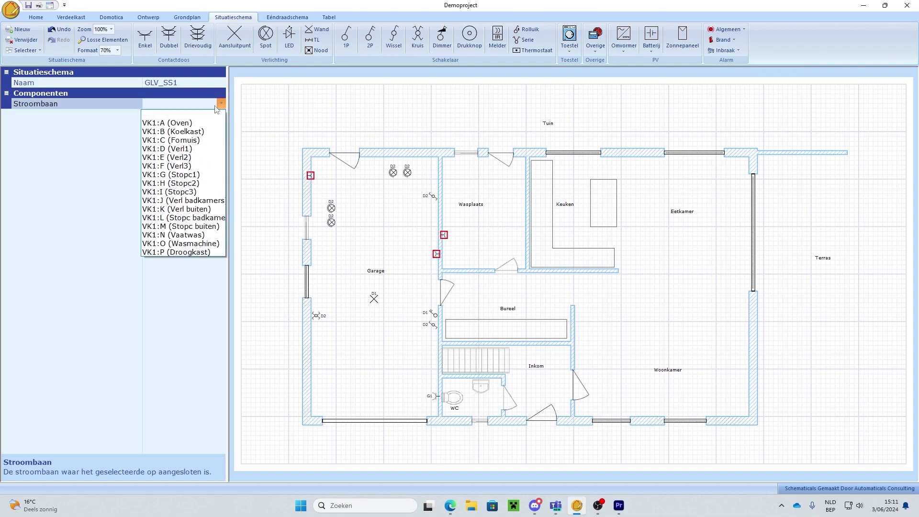
pyautogui.click(197, 176)
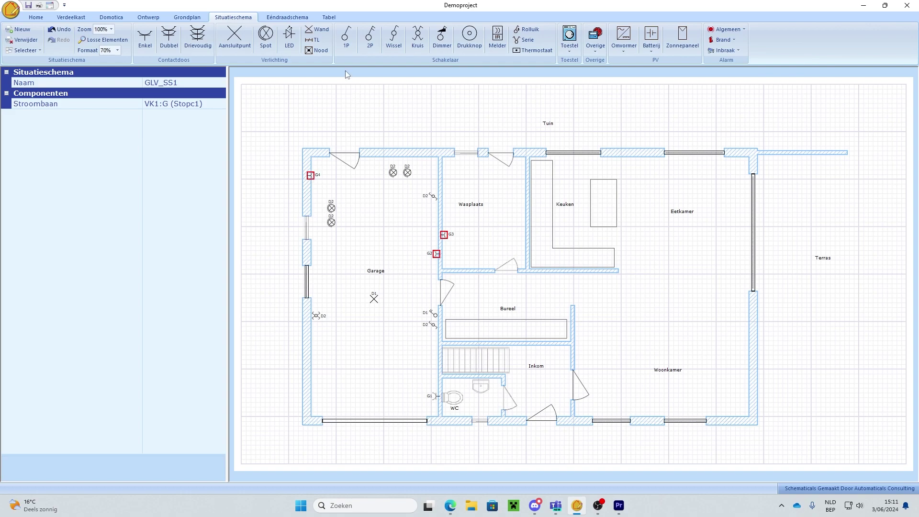
# Place five single sockets around Woonkamer: one on the terrace wall, two beside the front windows, one on the Bureel wall and one behind the kitchen
pyautogui.click(148, 38)
pyautogui.click(750, 305)
pyautogui.click(722, 417)
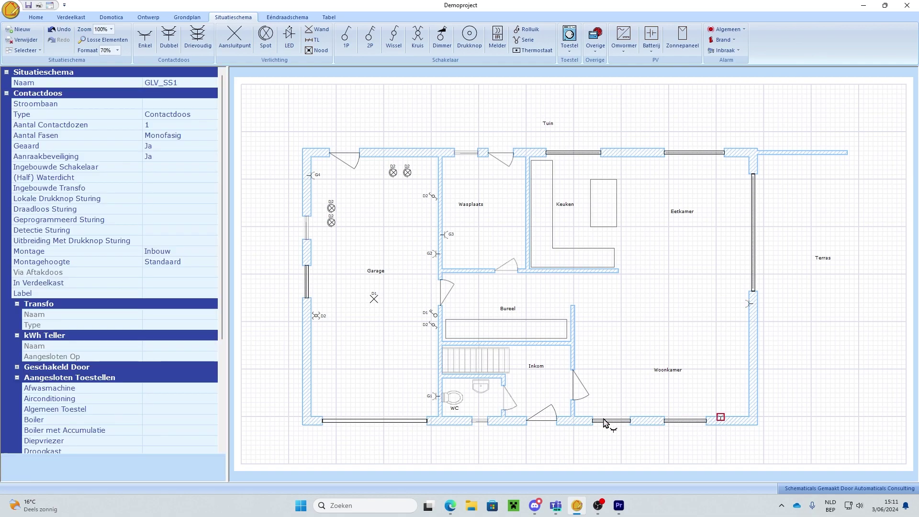
pyautogui.click(587, 417)
pyautogui.click(577, 324)
pyautogui.click(610, 275)
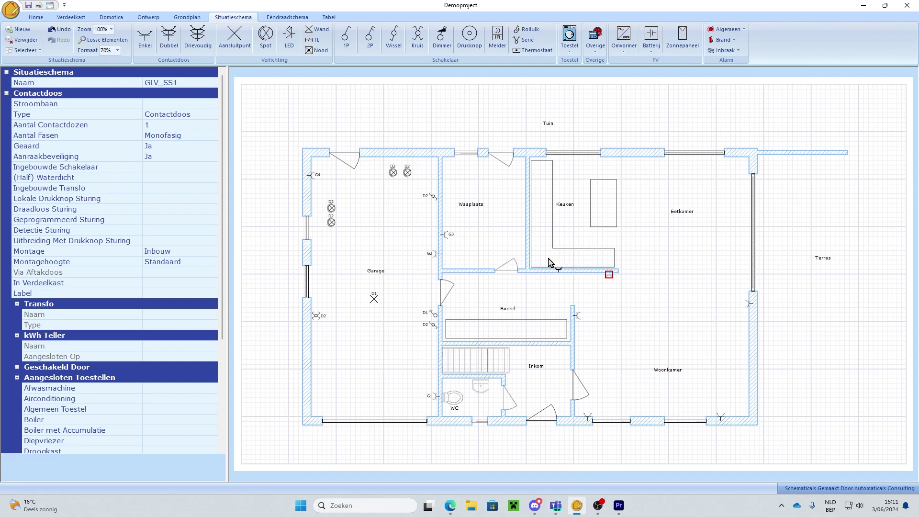
pyautogui.press('Escape')
# Assign the five Woonkamer sockets to Stroombaan VK1:H (Stopc2) and check them in the single-line diagram
pyautogui.moveTo(556, 258); pyautogui.dragTo(766, 439)
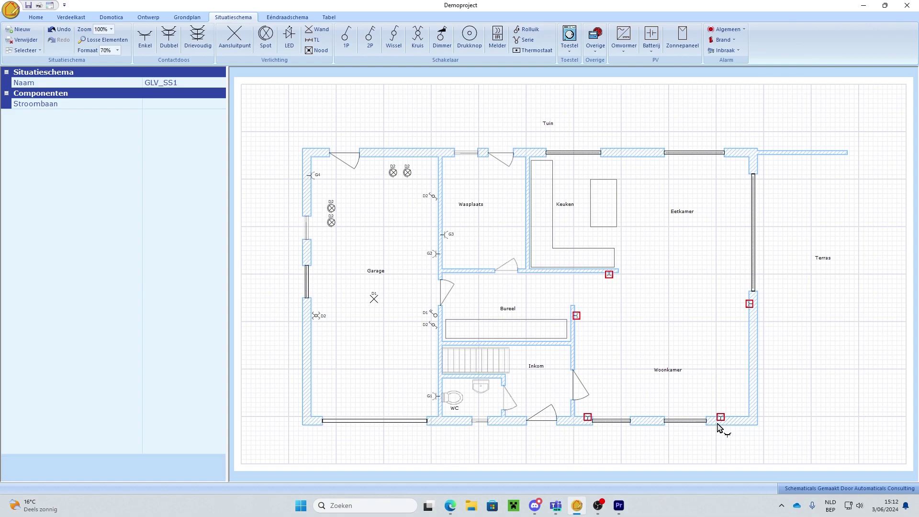
pyautogui.click(222, 105)
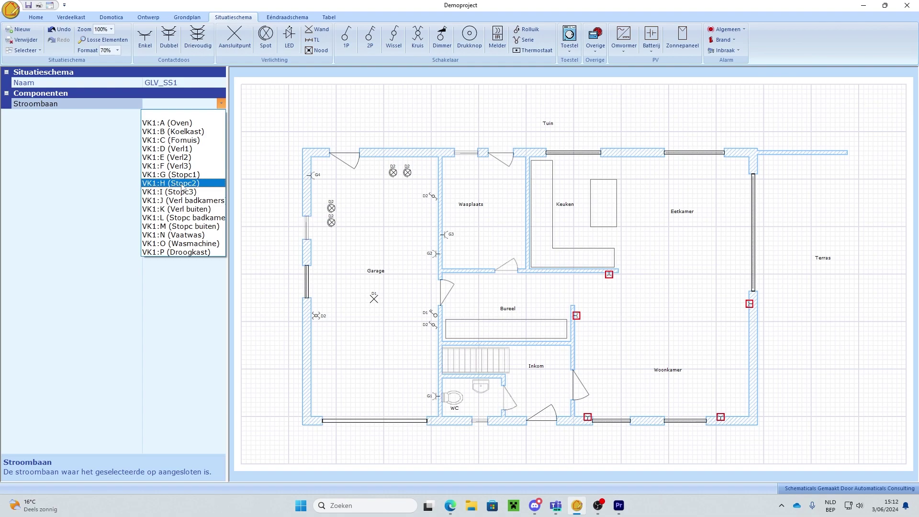
pyautogui.click(182, 187)
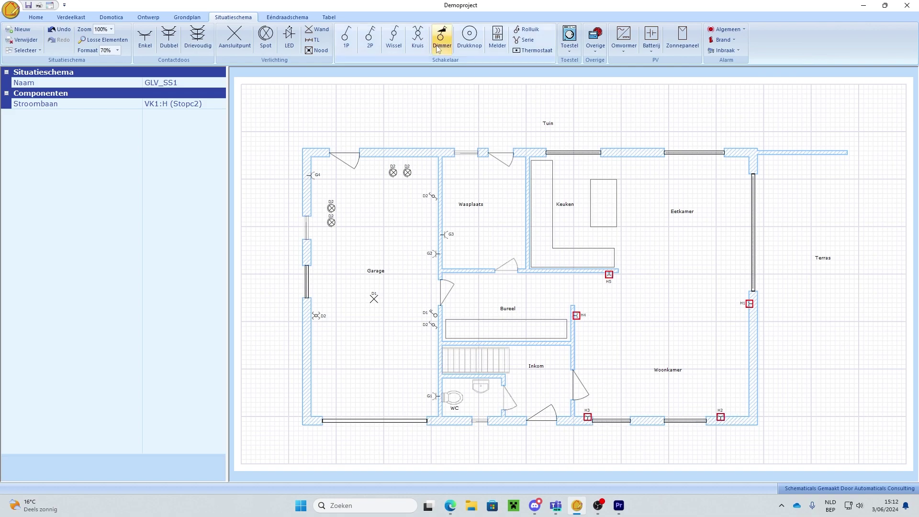
pyautogui.click(288, 18)
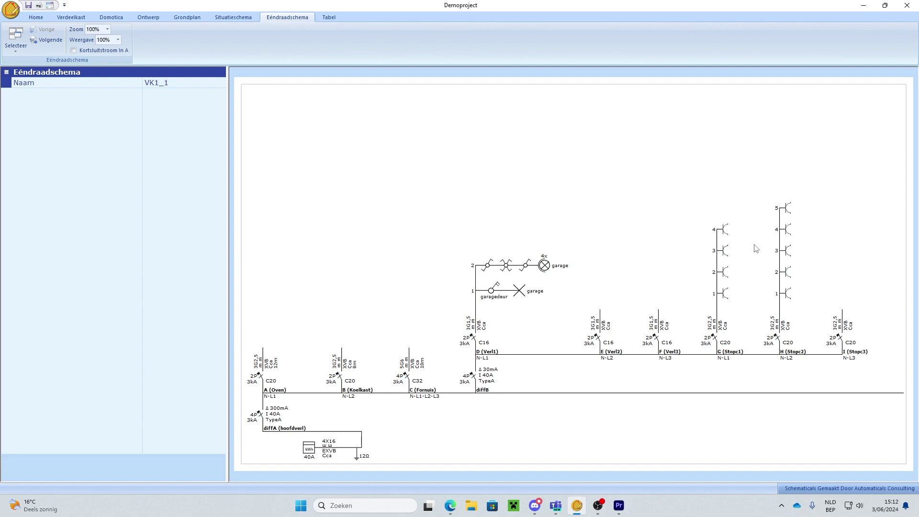
# Set Aantal Contactdozen to 2 for the socket behind the kitchen in the situation diagram and look at its Aantal Fasen options
pyautogui.click(249, 18)
pyautogui.click(609, 275)
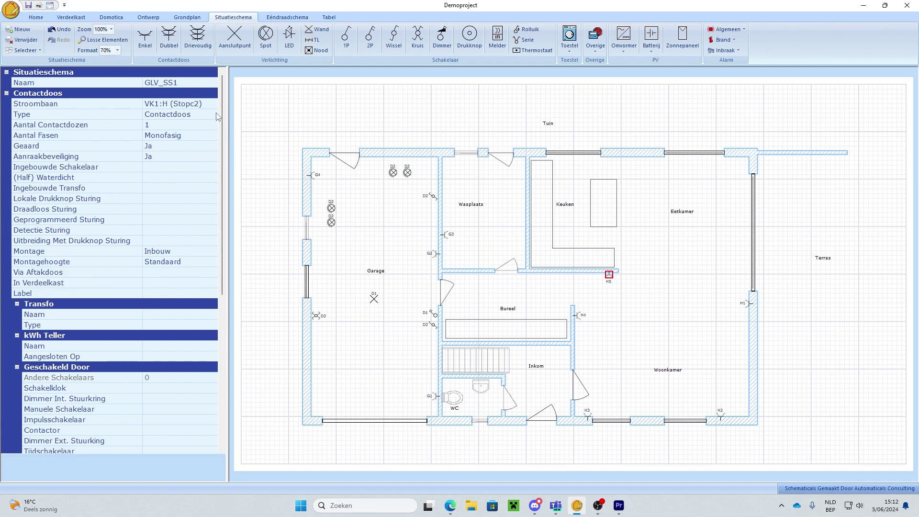
pyautogui.click(213, 126)
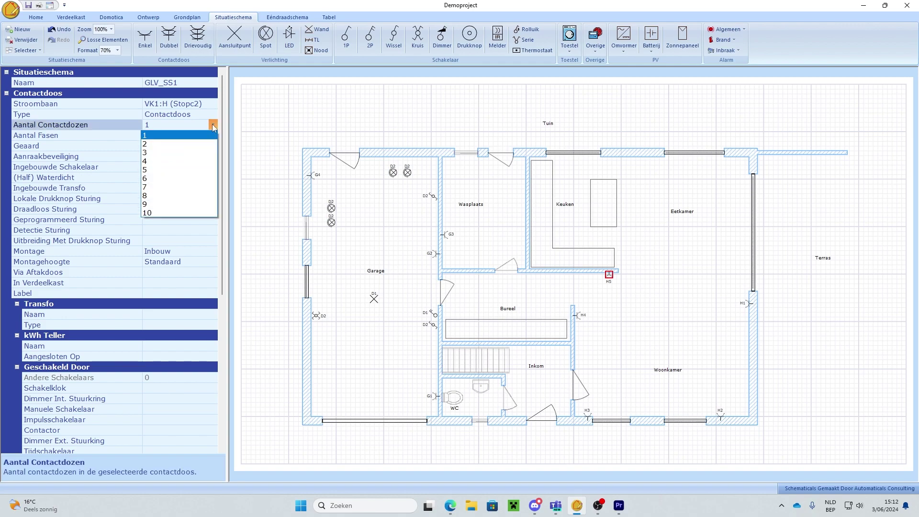
pyautogui.click(196, 143)
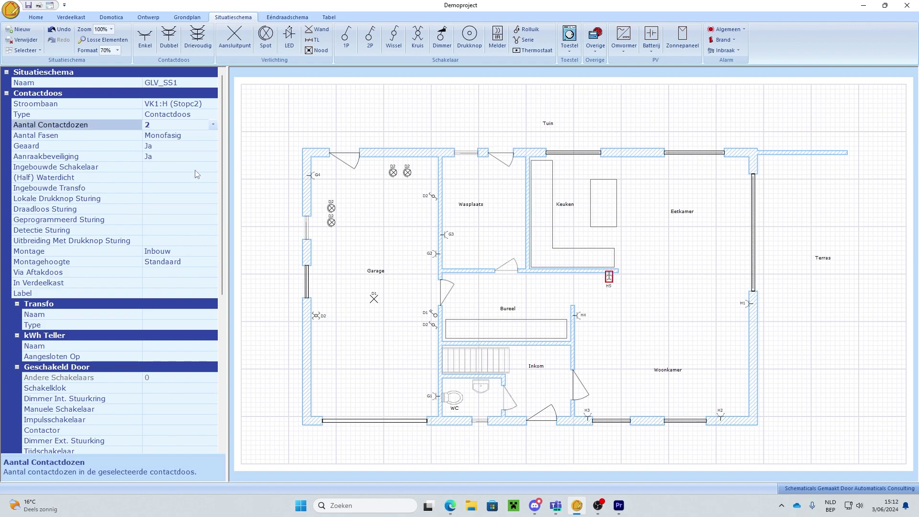
pyautogui.click(213, 135)
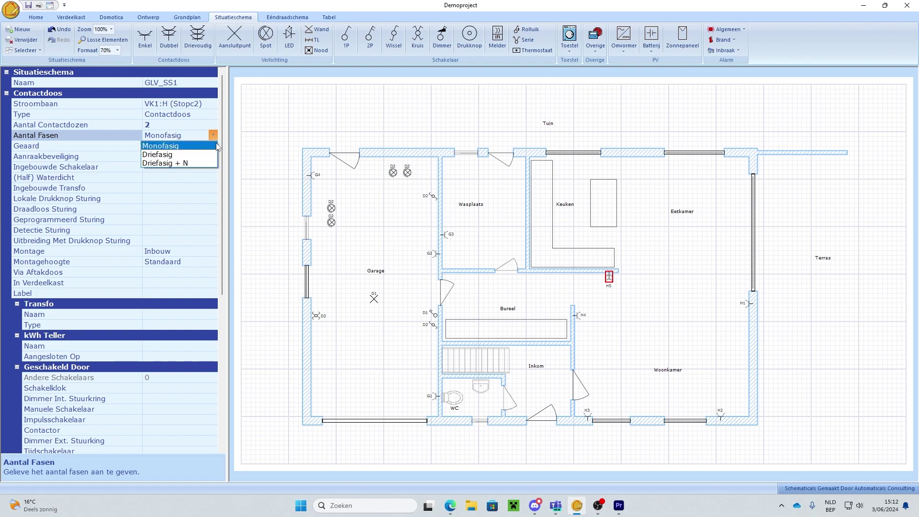
pyautogui.click(214, 138)
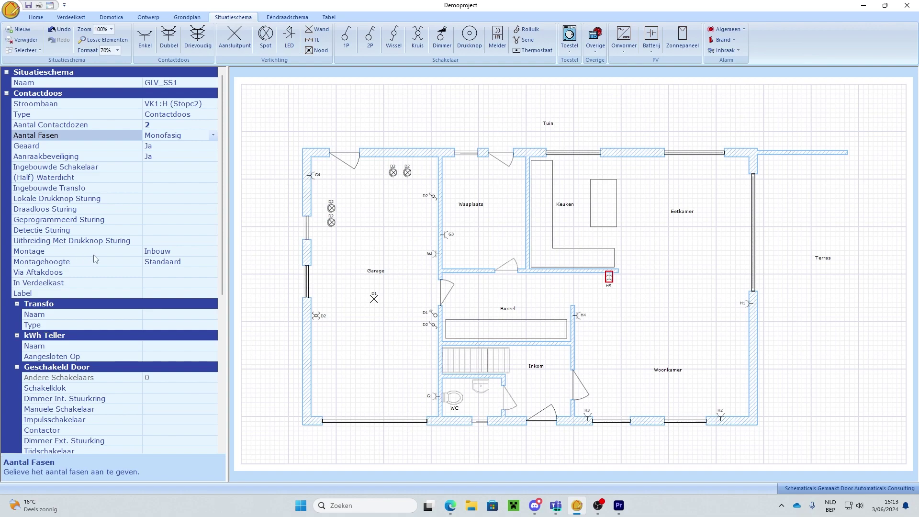
# Set the kitchen wall socket's Montagehoogte to 150 and its Label to keukenmuur, and look through its remaining properties
pyautogui.click(214, 263)
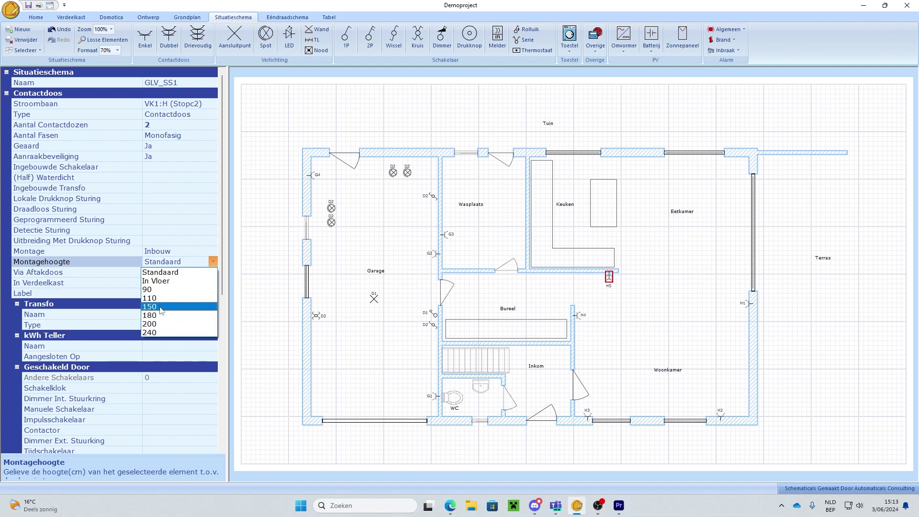
pyautogui.click(160, 308)
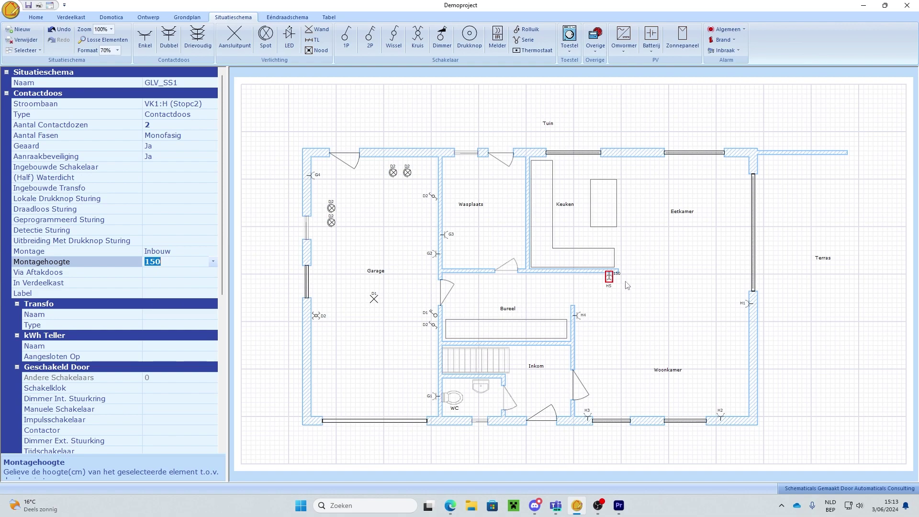
pyautogui.click(170, 293)
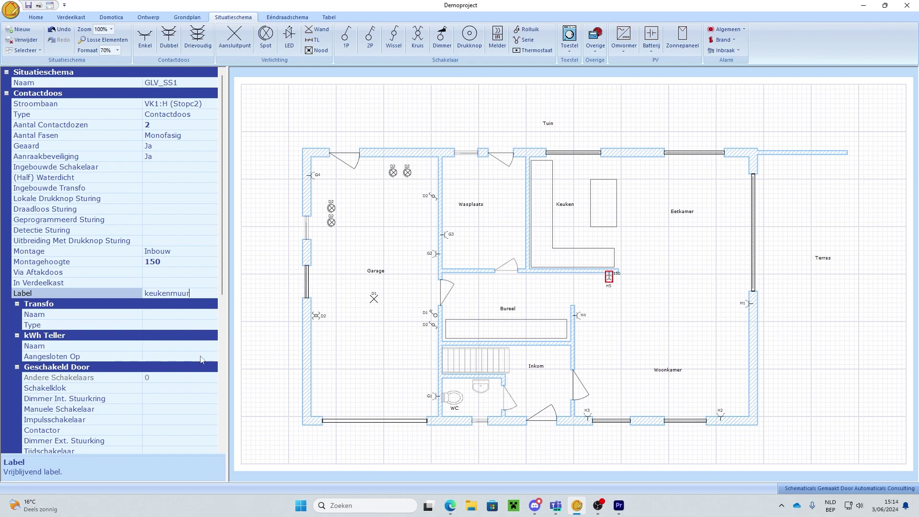
pyautogui.scroll(-5, 205, 379)
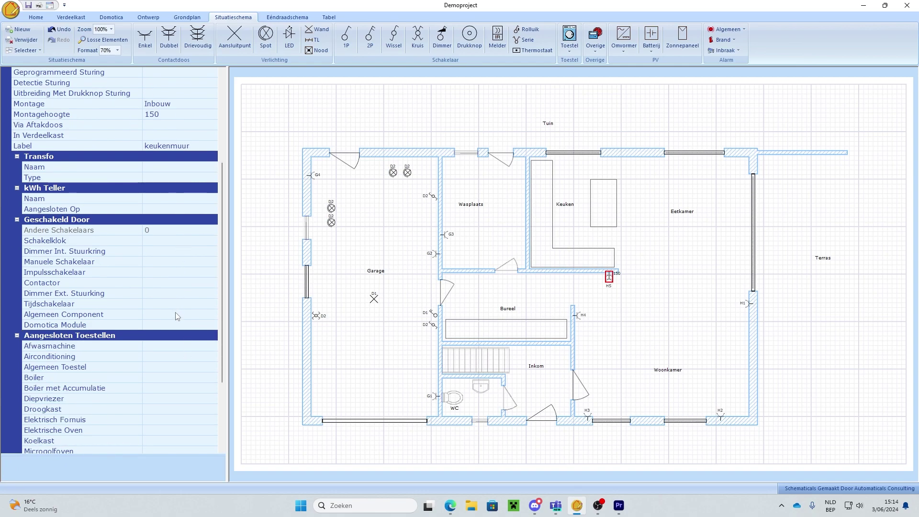
# Place two single sockets one below the other on the Wasplaats wall that borders Keuken
pyautogui.scroll(-3, 179, 326)
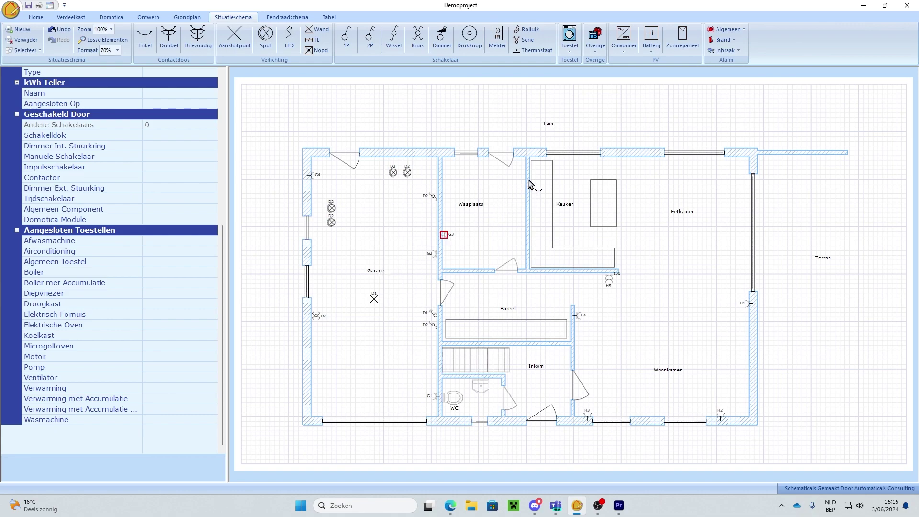
pyautogui.click(525, 201)
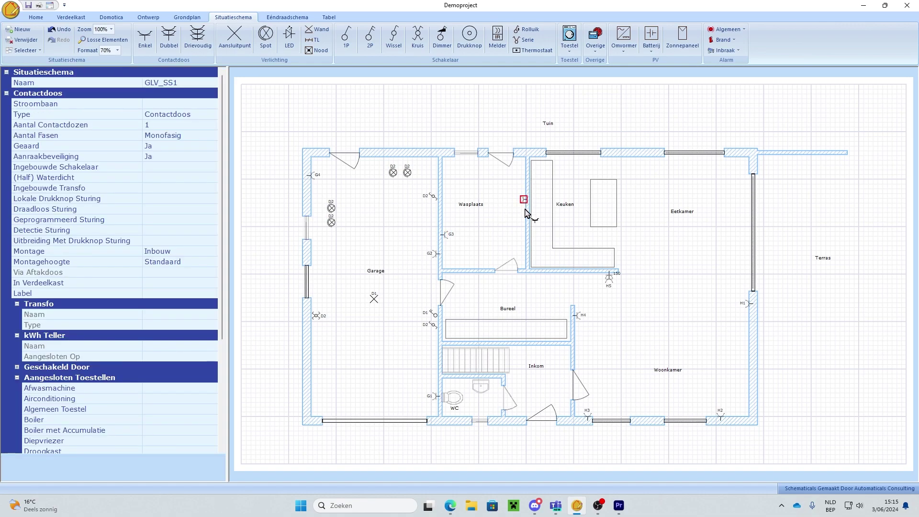
pyautogui.click(525, 216)
# Assign the upper new Wasplaats socket to Stroombaan VK1:O (Wasmachine) and the lower one to VK1:P (Droogkast)
pyautogui.click(525, 199)
pyautogui.click(214, 103)
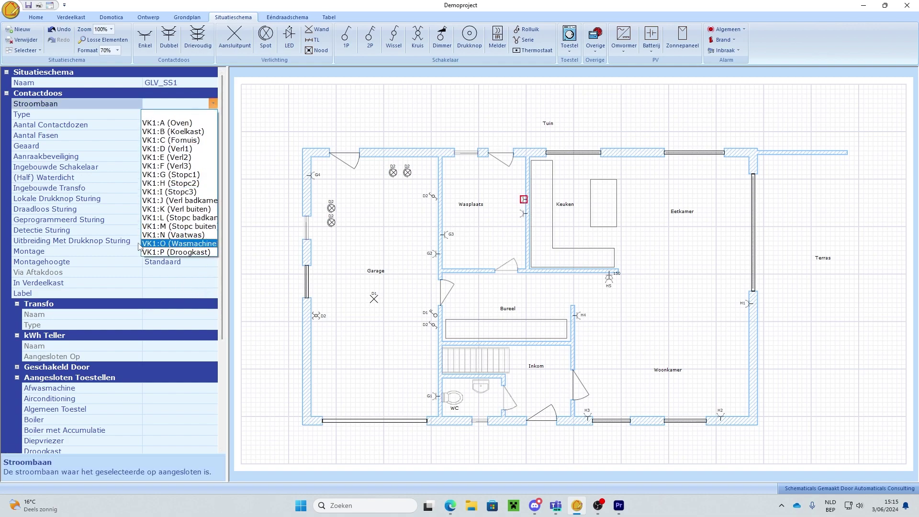
pyautogui.click(167, 244)
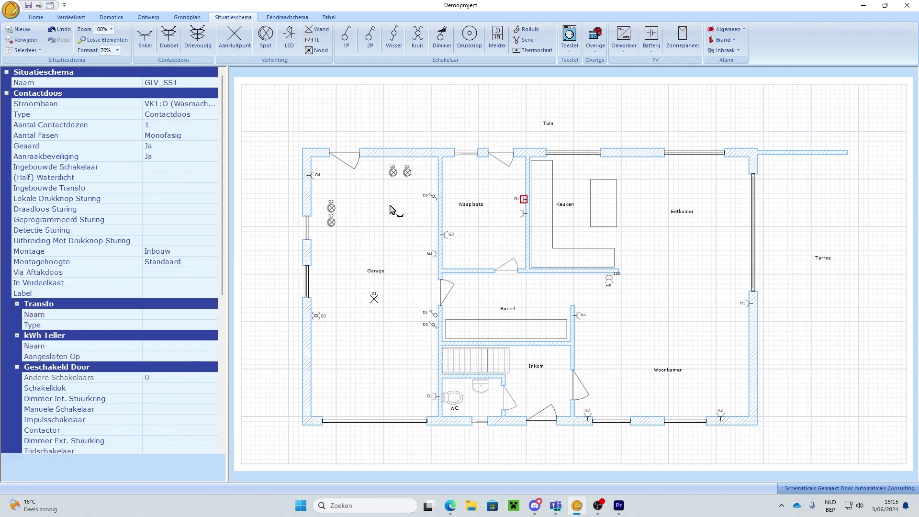
pyautogui.click(525, 215)
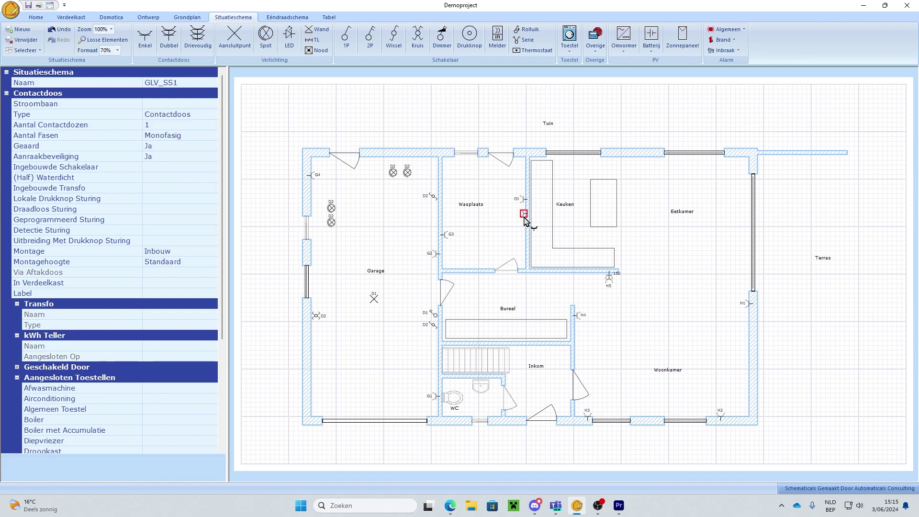
pyautogui.click(213, 104)
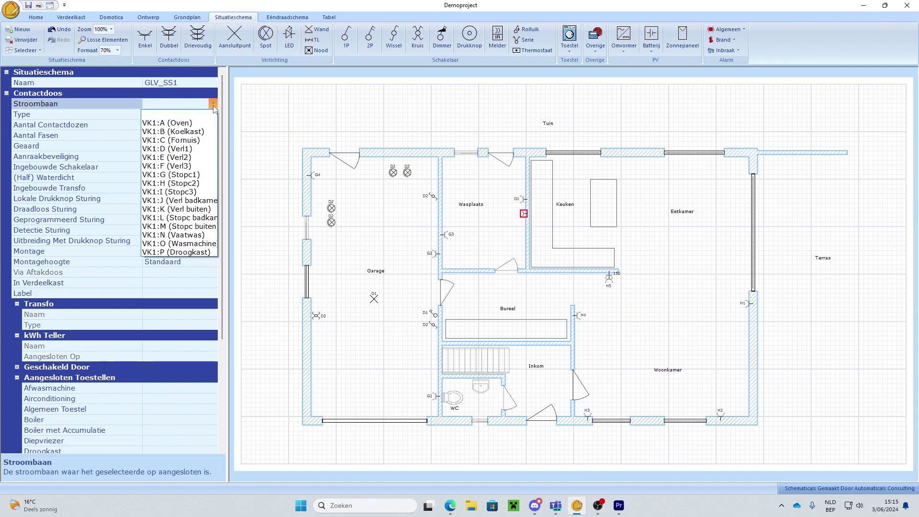
pyautogui.click(188, 252)
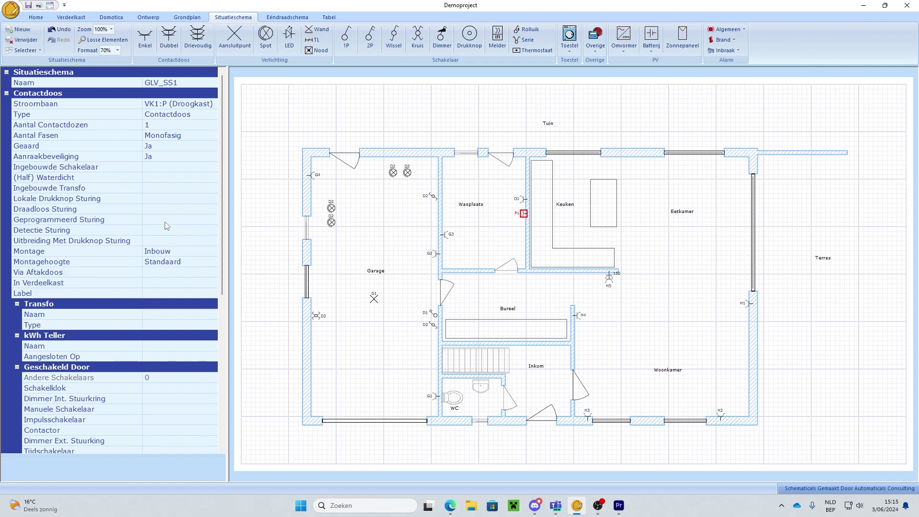
# Set the number of connected Droogkast appliances to 1 for the lower Wasplaats socket
pyautogui.scroll(-8, 153, 256)
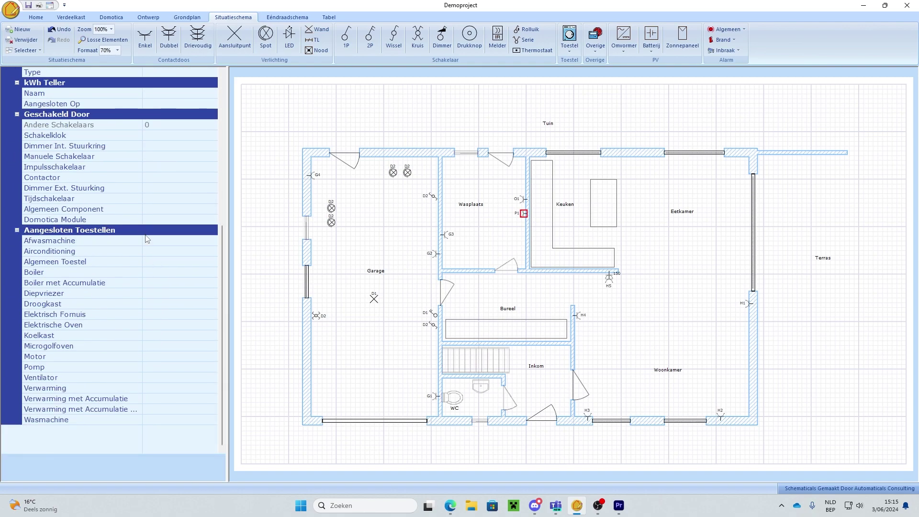
pyautogui.click(211, 305)
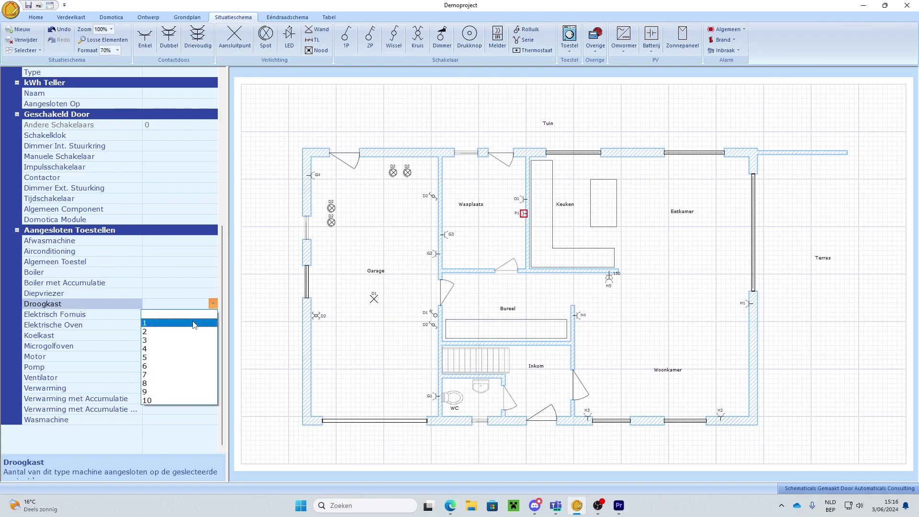
pyautogui.click(152, 325)
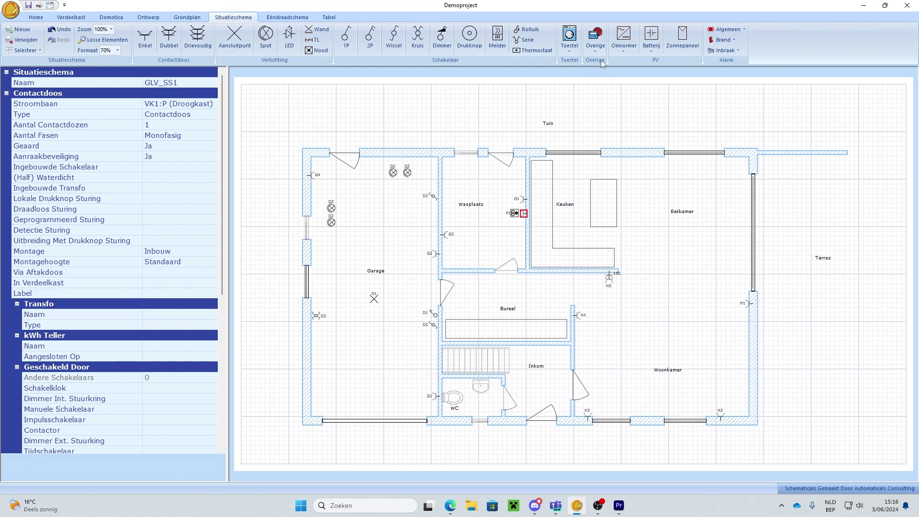
# Add a Wasmachine appliance to socket VK1:O1 in Wasplaats and check both laundry circuits on the second sheet of the single-line diagram
pyautogui.click(570, 47)
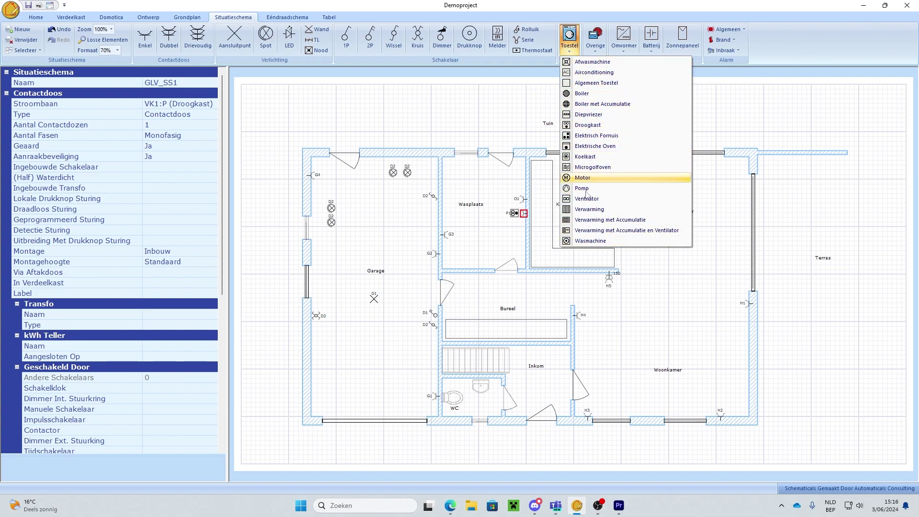
pyautogui.click(589, 242)
pyautogui.click(498, 180)
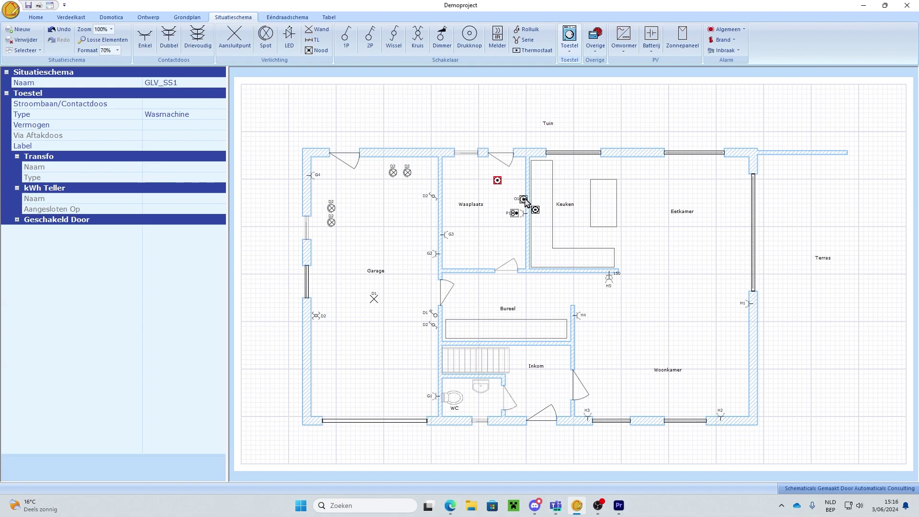
pyautogui.click(524, 201)
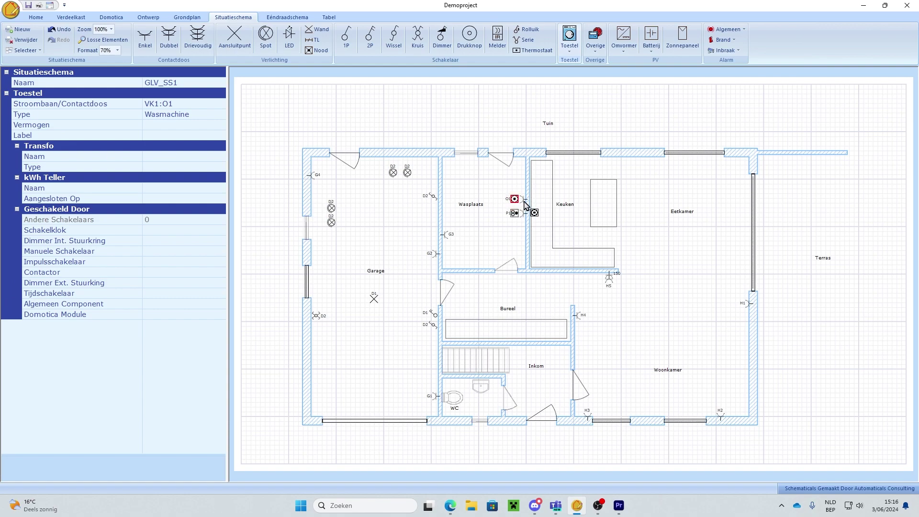
pyautogui.click(308, 19)
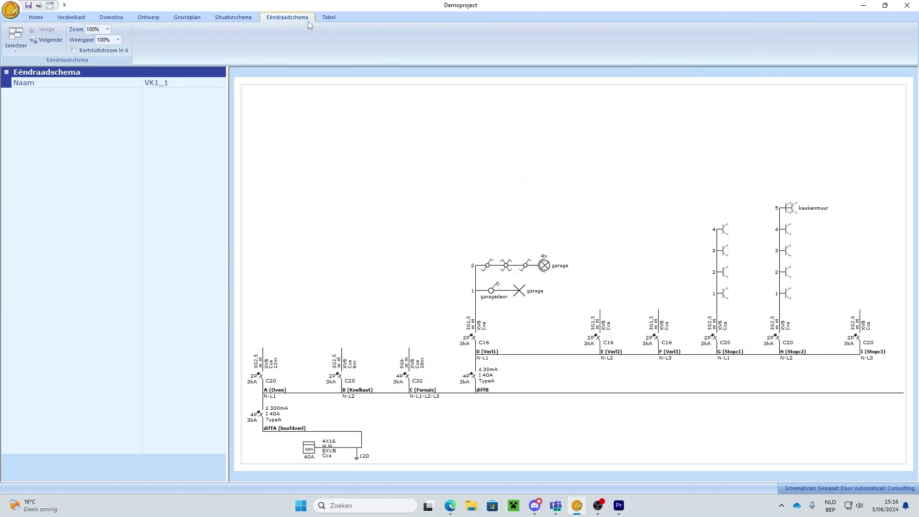
pyautogui.click(47, 39)
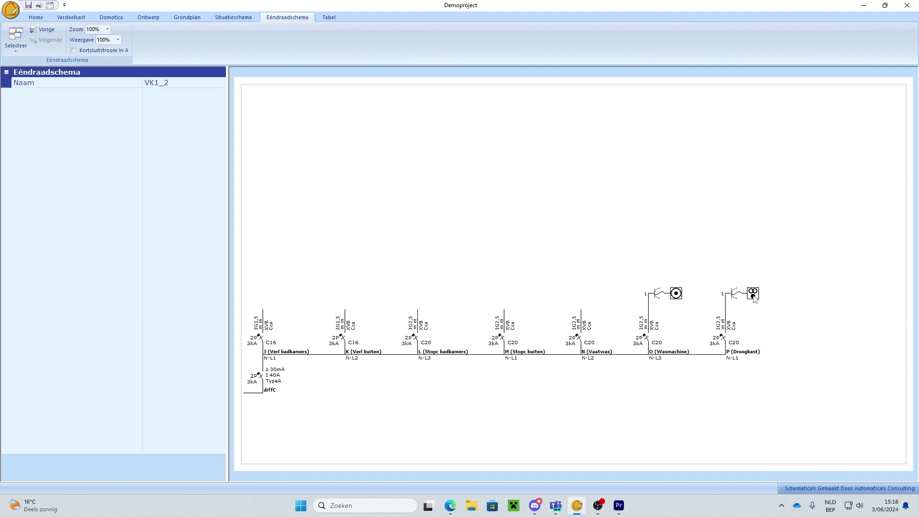
# Place a Ventilator in the WC corner above the toilet in the situation diagram and assign it to VK1:F (Verl3)
pyautogui.click(233, 17)
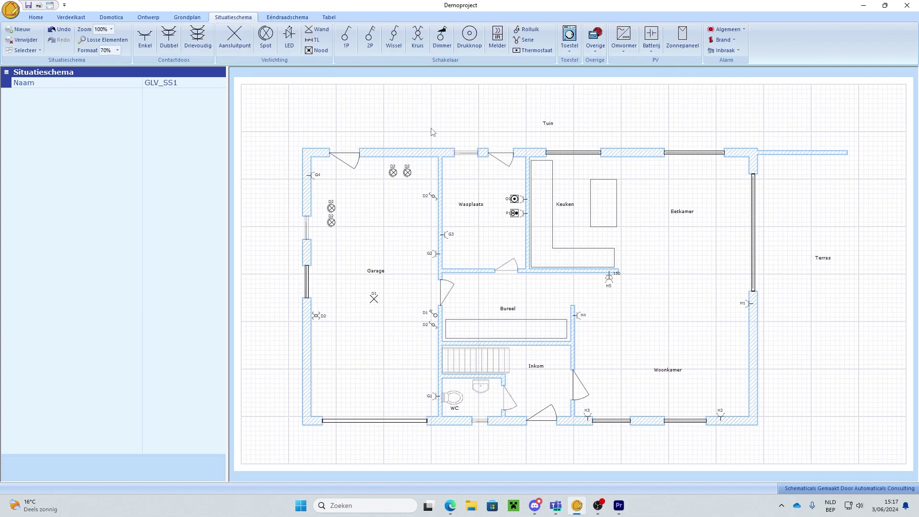
pyautogui.click(575, 51)
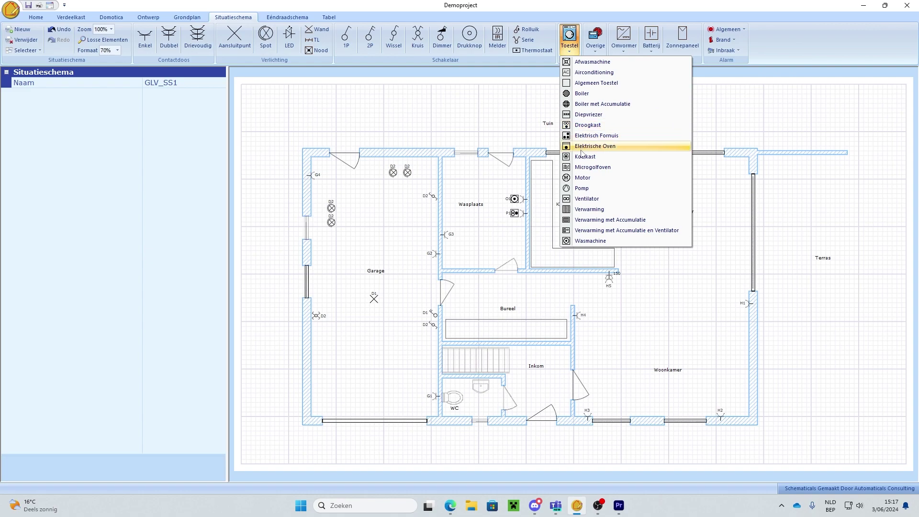
pyautogui.click(584, 199)
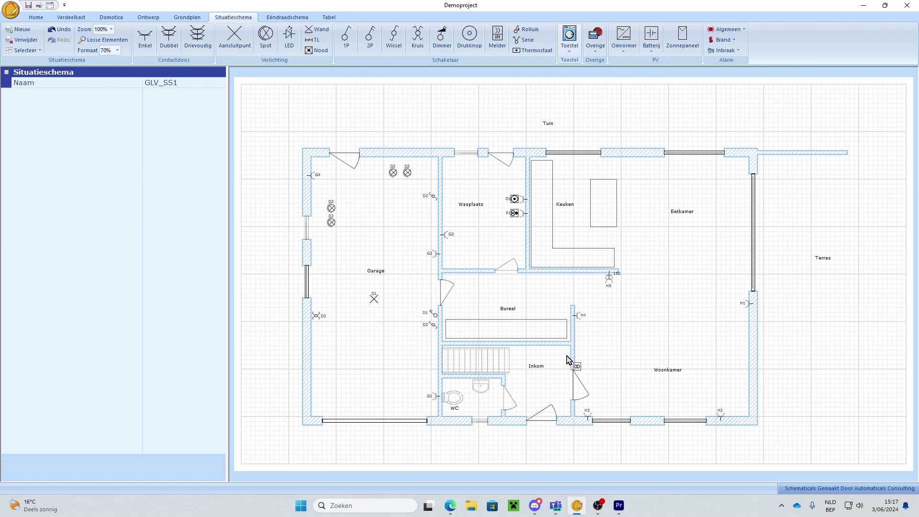
pyautogui.click(444, 380)
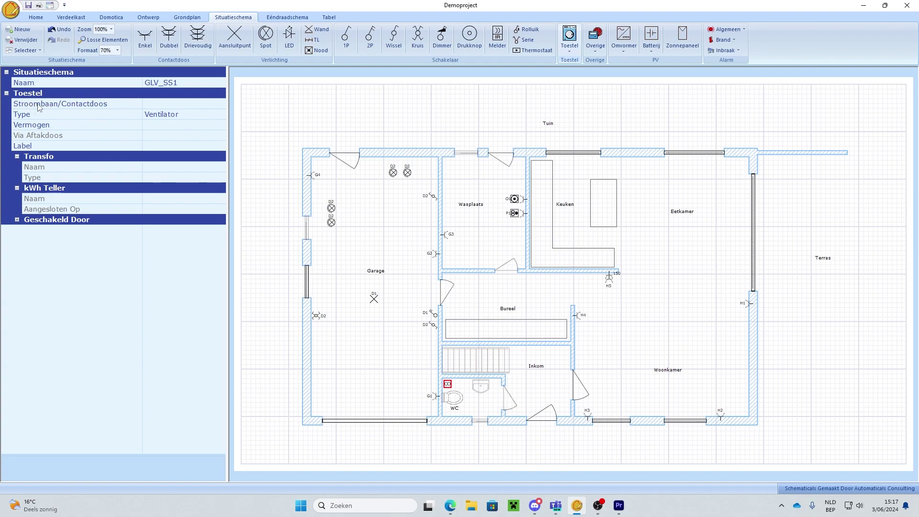
pyautogui.click(220, 105)
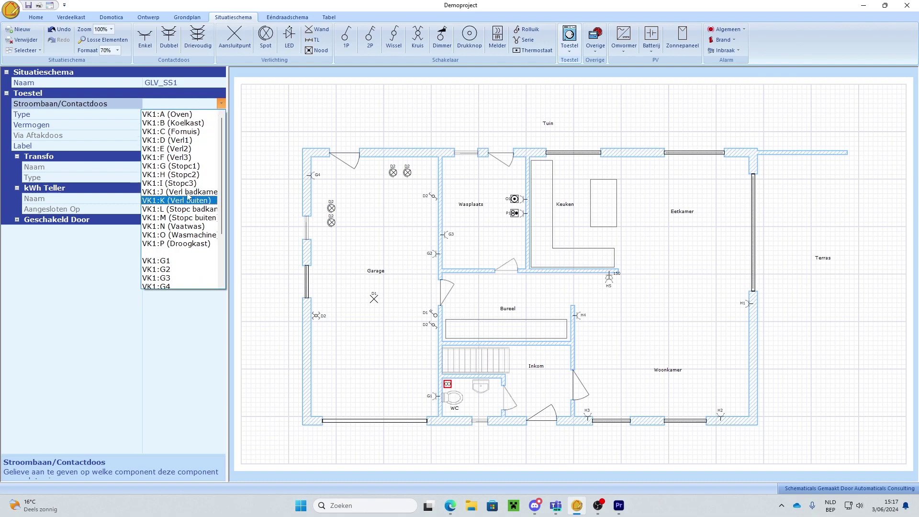
pyautogui.click(185, 158)
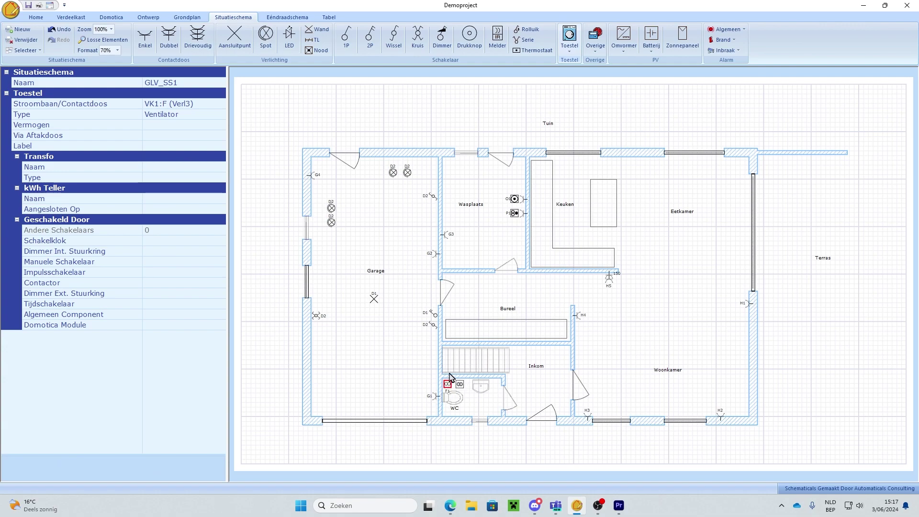
# Check the WC fan on the first sheet of the single-line diagram and examine its properties in the situation diagram
pyautogui.click(287, 17)
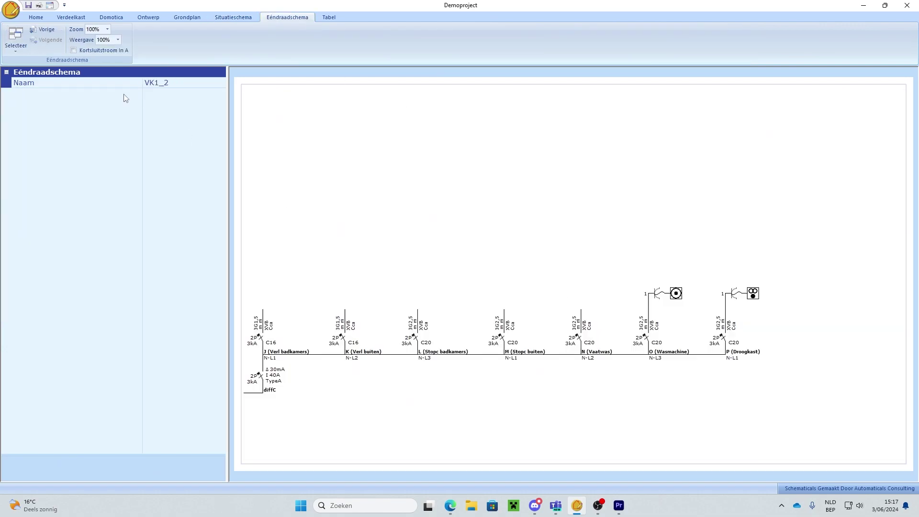
pyautogui.click(46, 29)
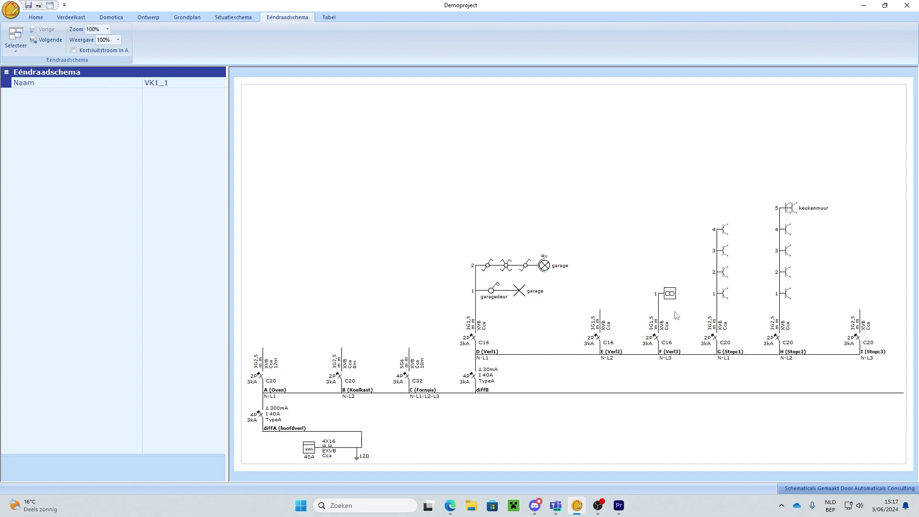
pyautogui.click(244, 20)
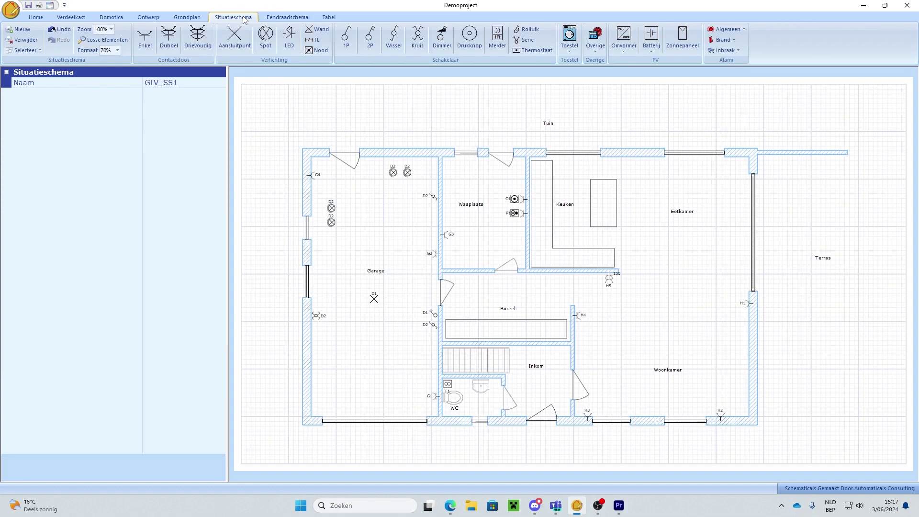
pyautogui.click(448, 384)
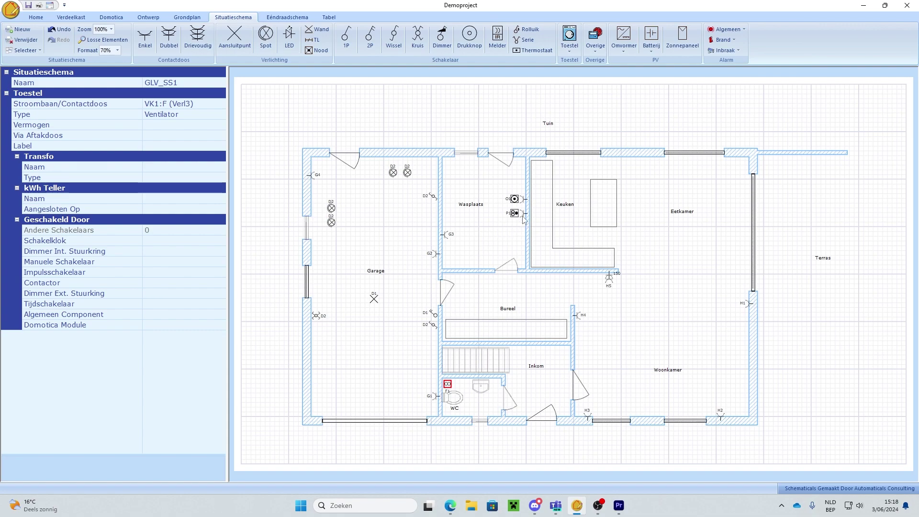
pyautogui.click(514, 330)
# Place a Motor between the two front Woonkamer windows, assign it to VK1:H (Stopc2), and locate it from the single-line diagram
pyautogui.click(573, 53)
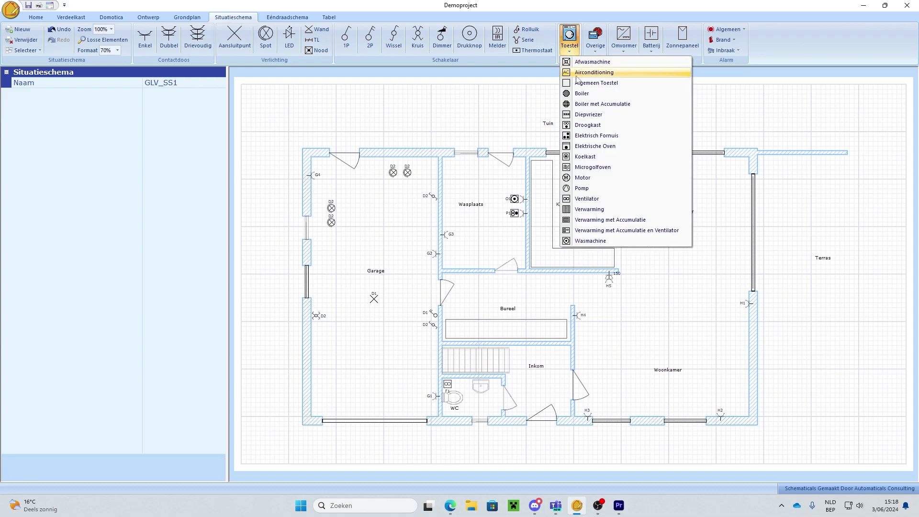
pyautogui.click(584, 178)
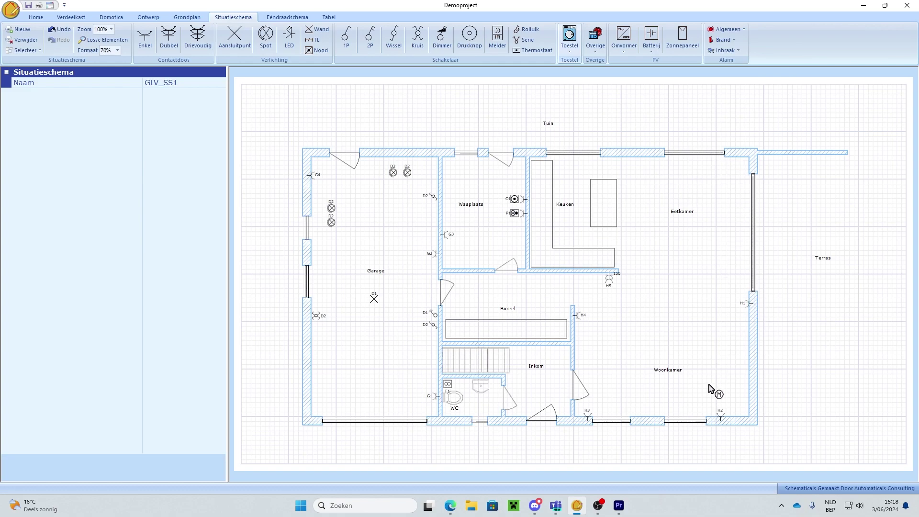
pyautogui.click(632, 416)
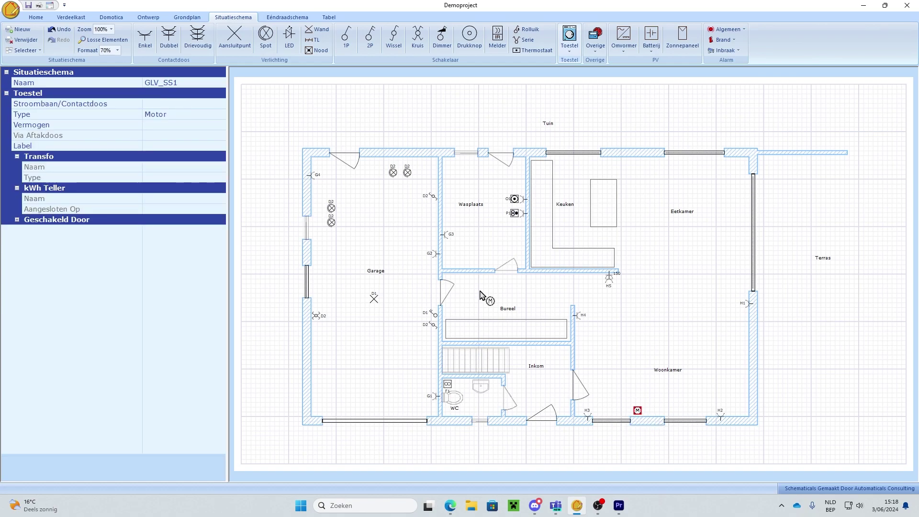
pyautogui.click(221, 104)
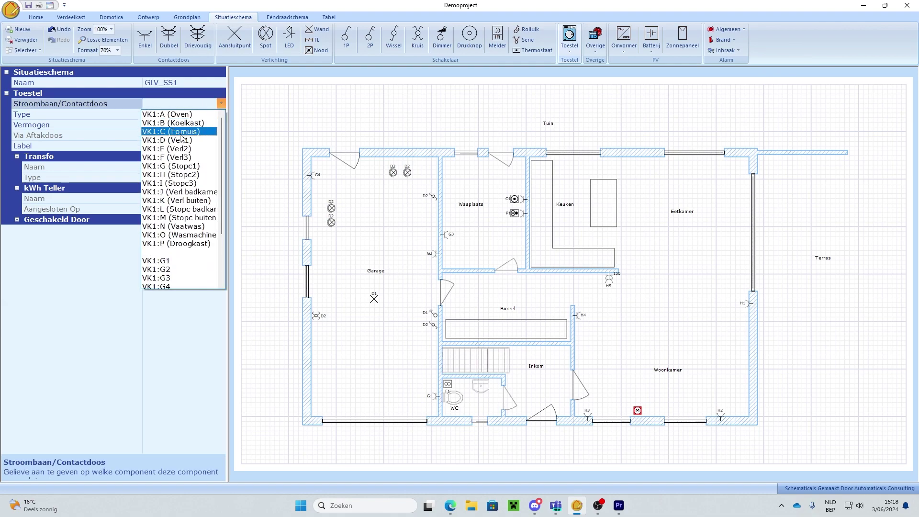
pyautogui.click(185, 175)
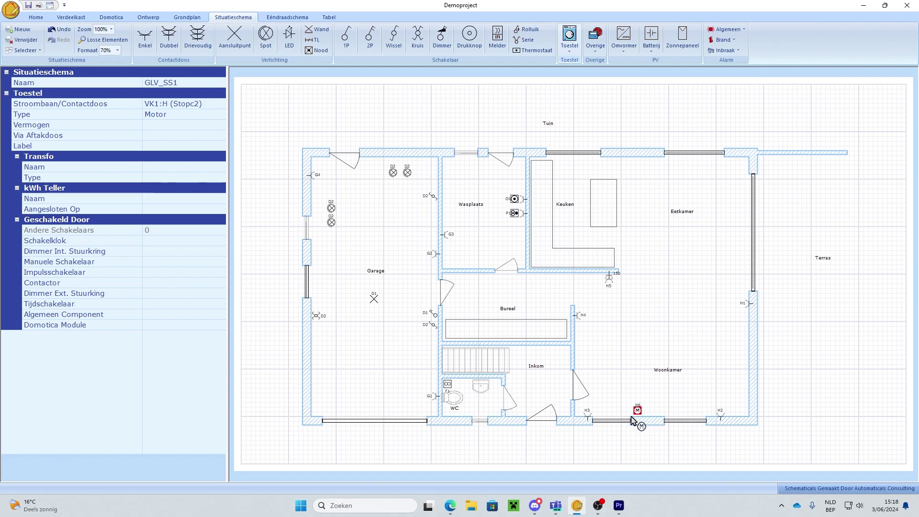
pyautogui.click(283, 19)
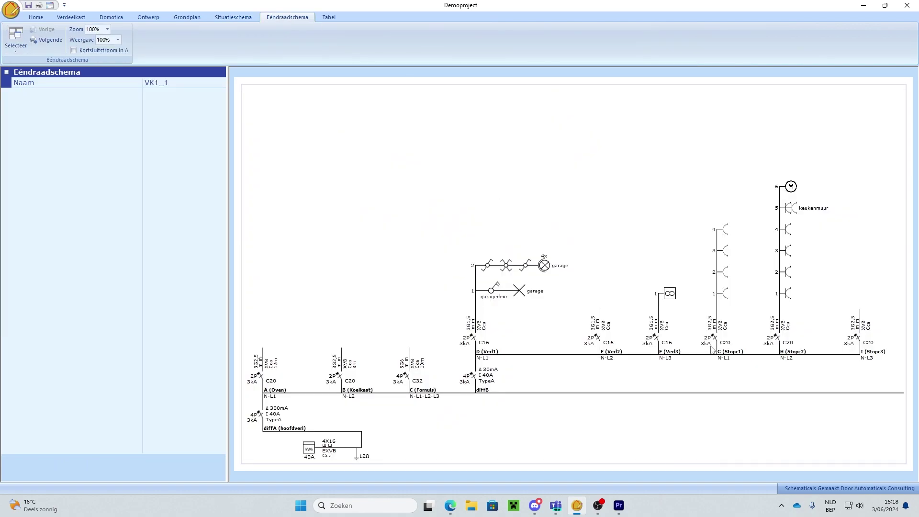
pyautogui.doubleClick(792, 187)
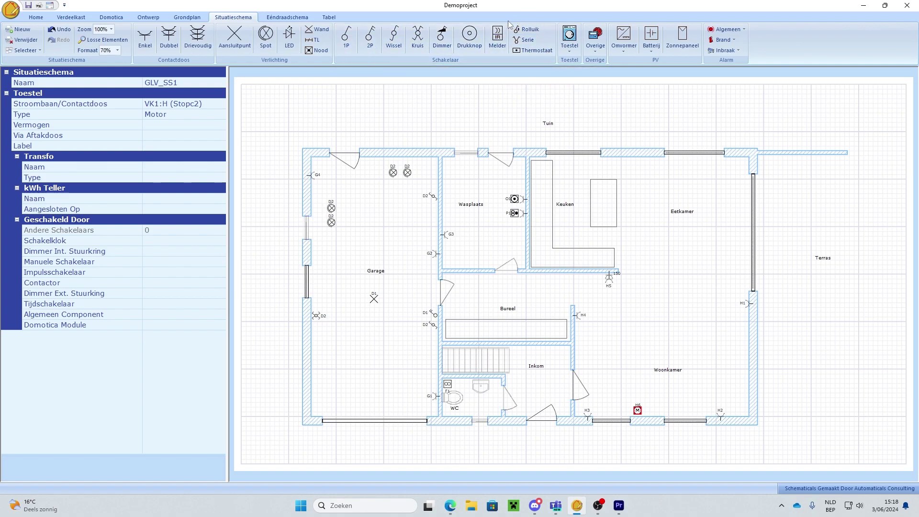
# Place a Rolluik switch on the front wall beside the Woonkamer motor and examine the switching properties of both
pyautogui.click(528, 40)
pyautogui.click(650, 414)
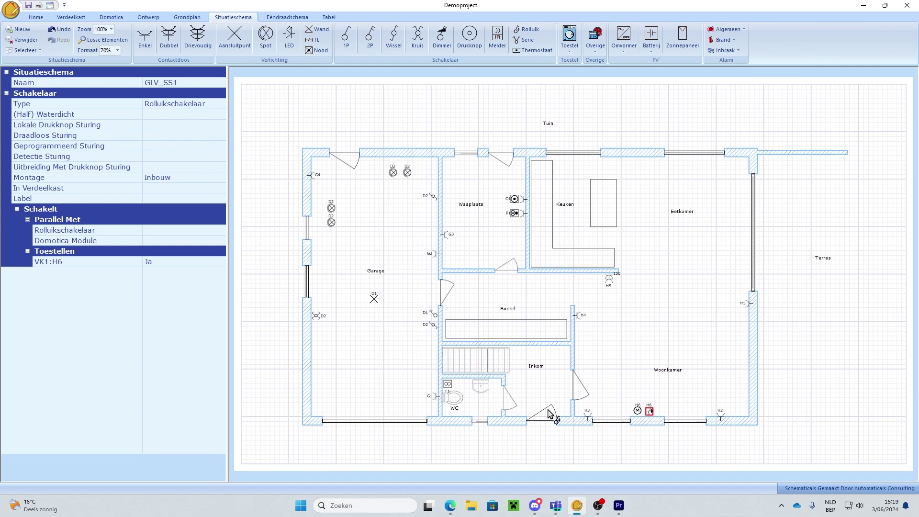
pyautogui.click(638, 411)
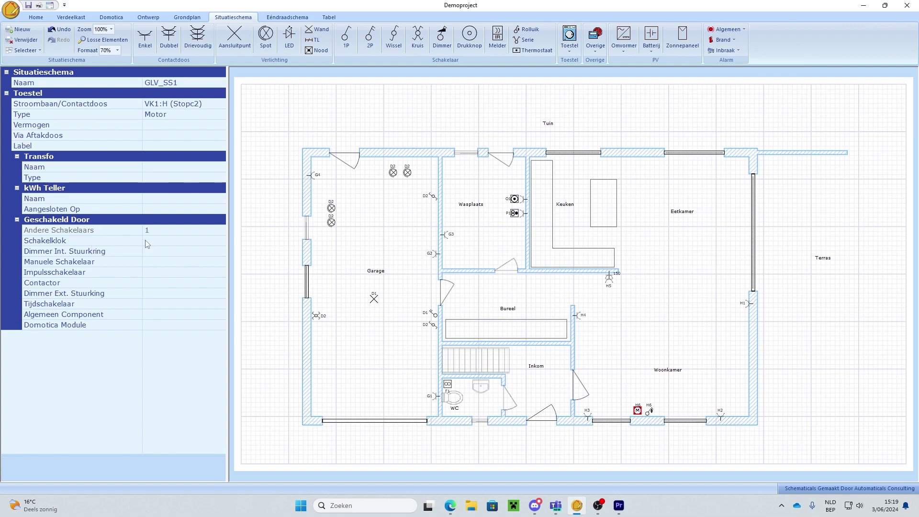
pyautogui.click(650, 412)
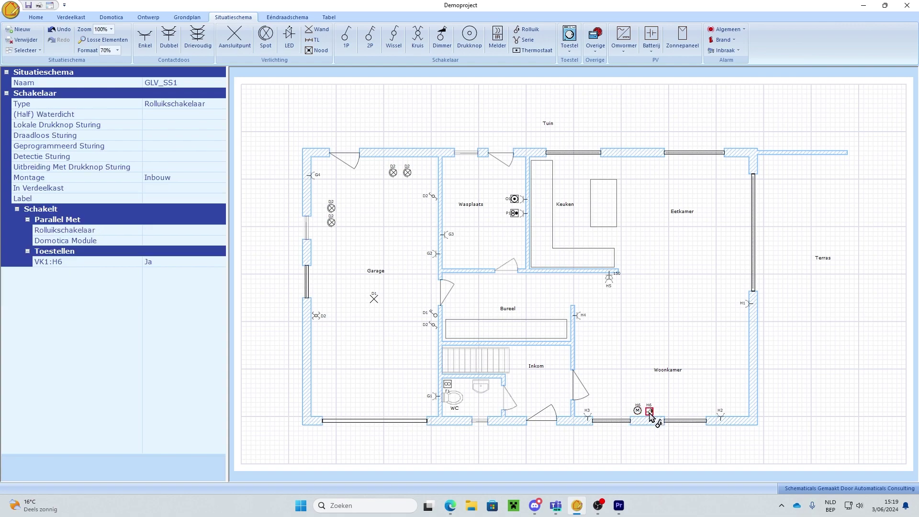
# Check the shutter motor in the single-line diagram, and place an Aansluitpunt light outside the Inkom front door, assigned to VK1:K (Verl buiten)
pyautogui.click(288, 18)
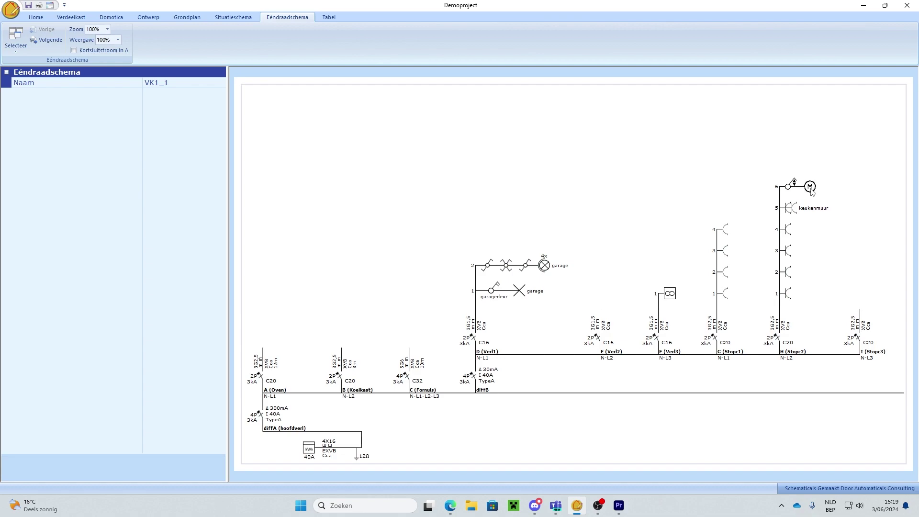
pyautogui.click(250, 18)
pyautogui.click(234, 37)
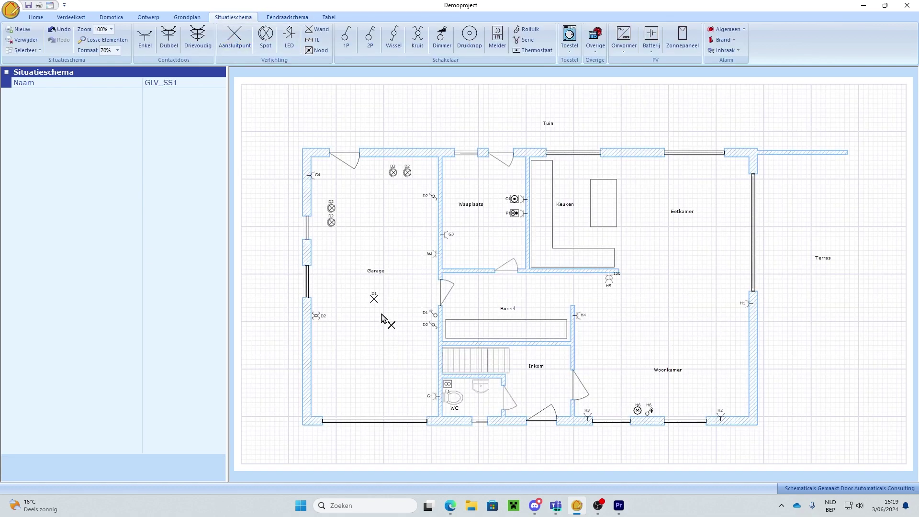
pyautogui.click(540, 436)
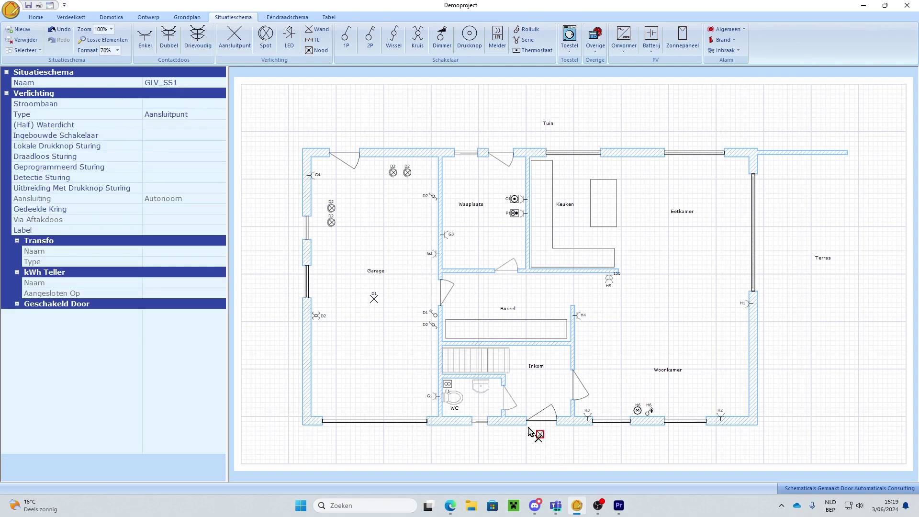
pyautogui.click(223, 106)
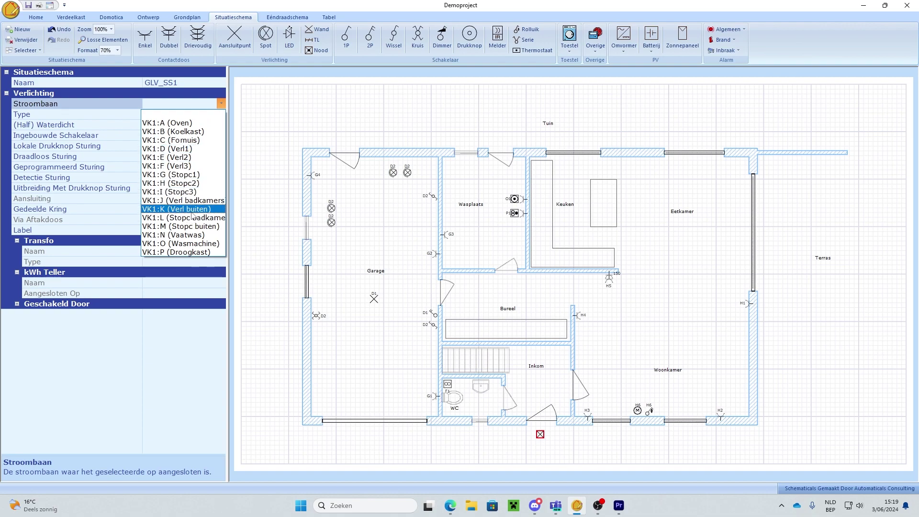
pyautogui.click(192, 210)
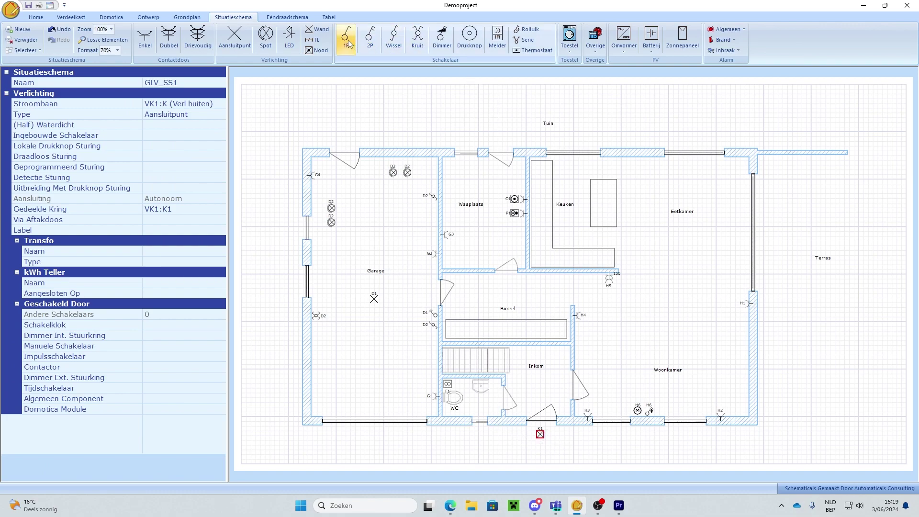
# Place a Melder with IR detector outside the front wall beside the front-door light and make it switch that light
pyautogui.click(498, 38)
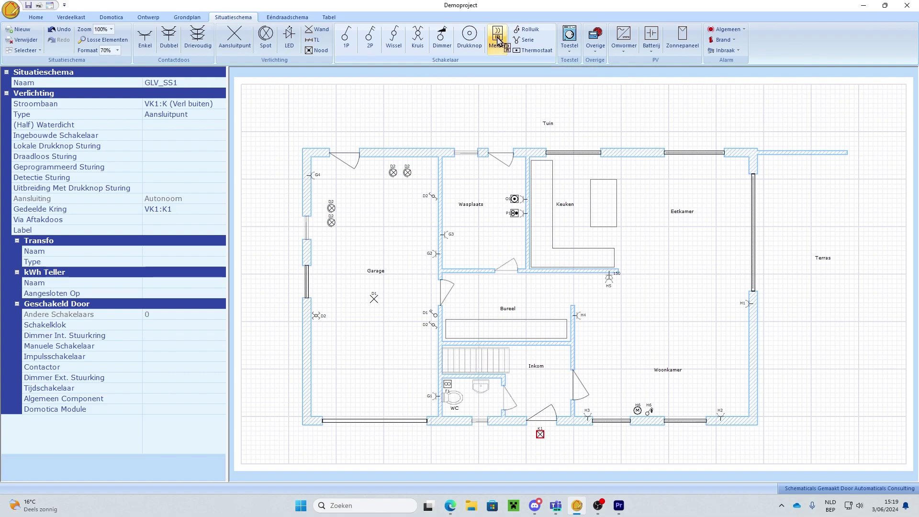
pyautogui.click(514, 432)
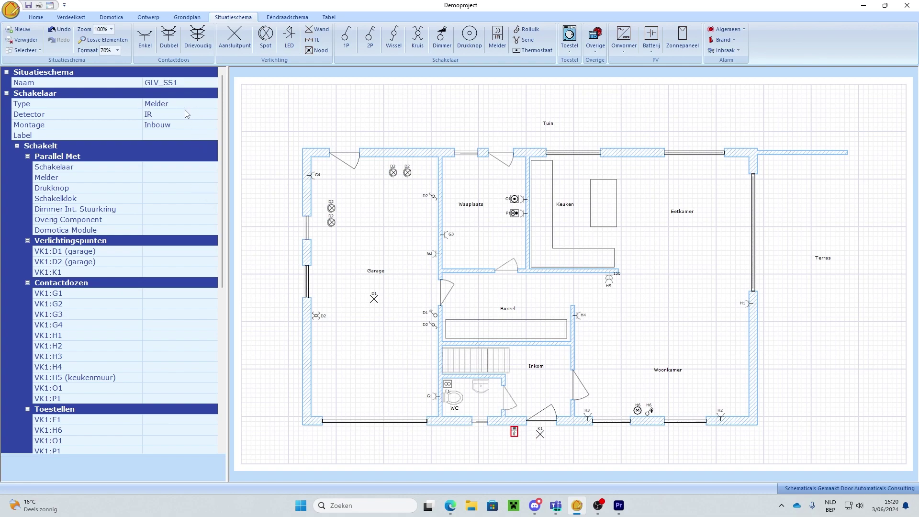
pyautogui.click(213, 114)
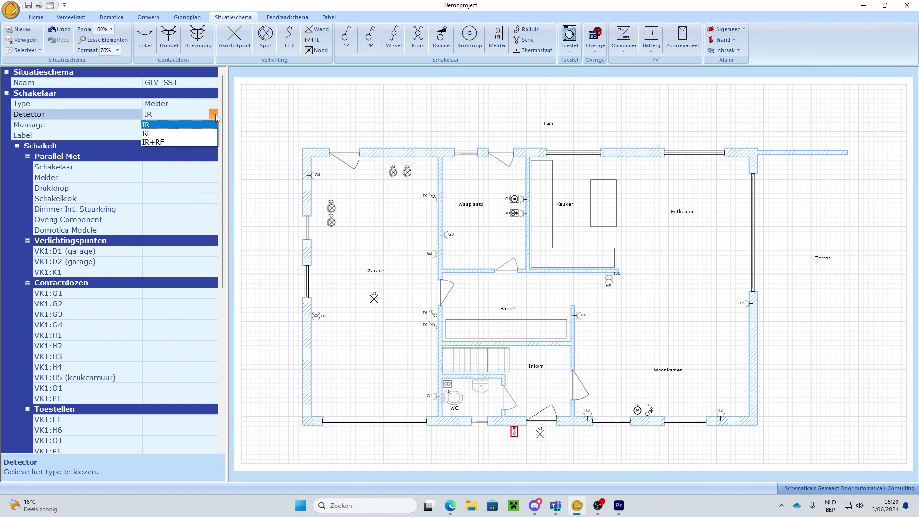
pyautogui.click(214, 115)
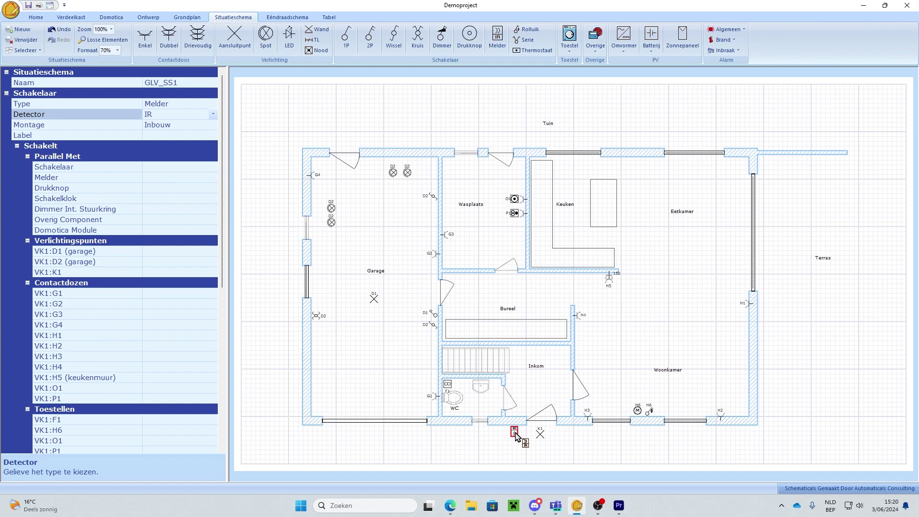
pyautogui.moveTo(516, 436); pyautogui.dragTo(540, 436)
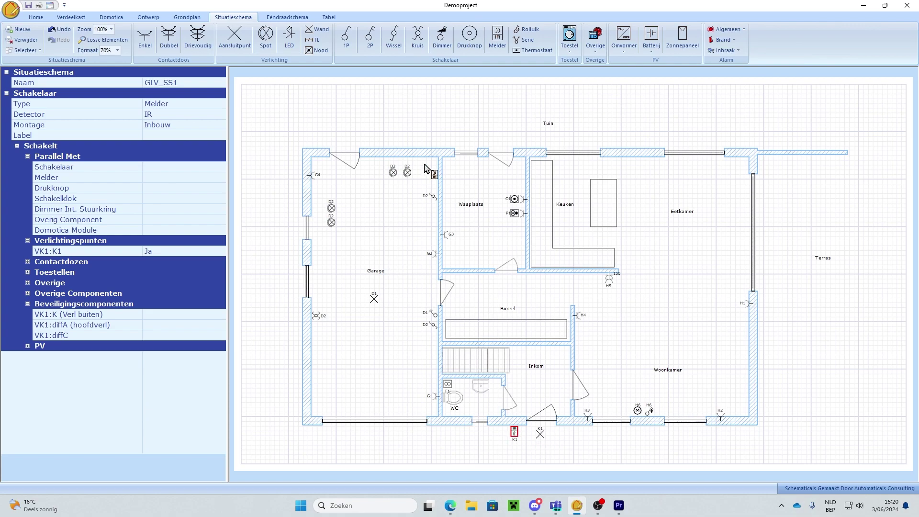
# Check the outdoor light and its detector on the second sheet of the single-line diagram and locate the light in the situation diagram
pyautogui.click(293, 19)
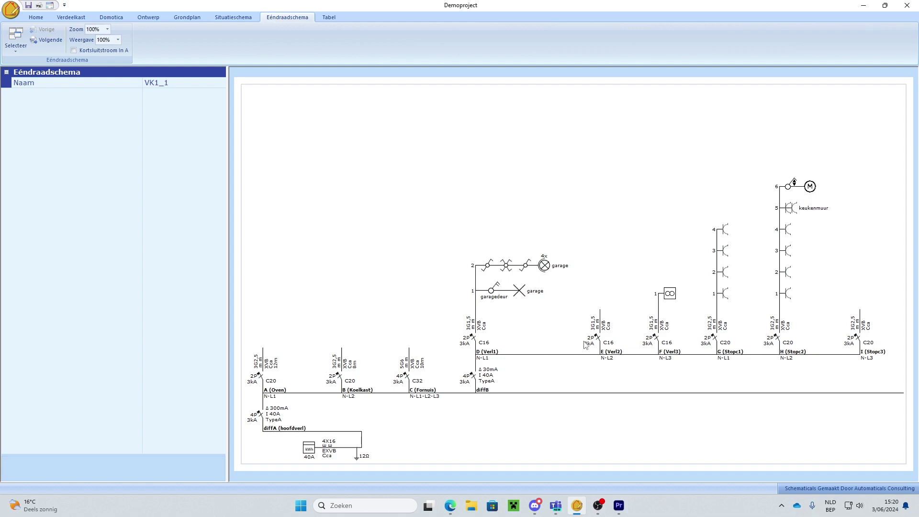
pyautogui.click(48, 40)
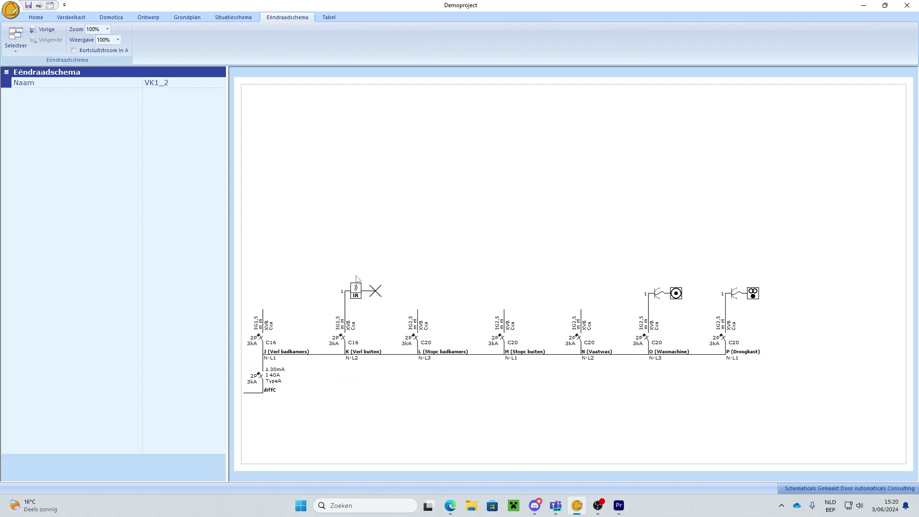
pyautogui.doubleClick(376, 292)
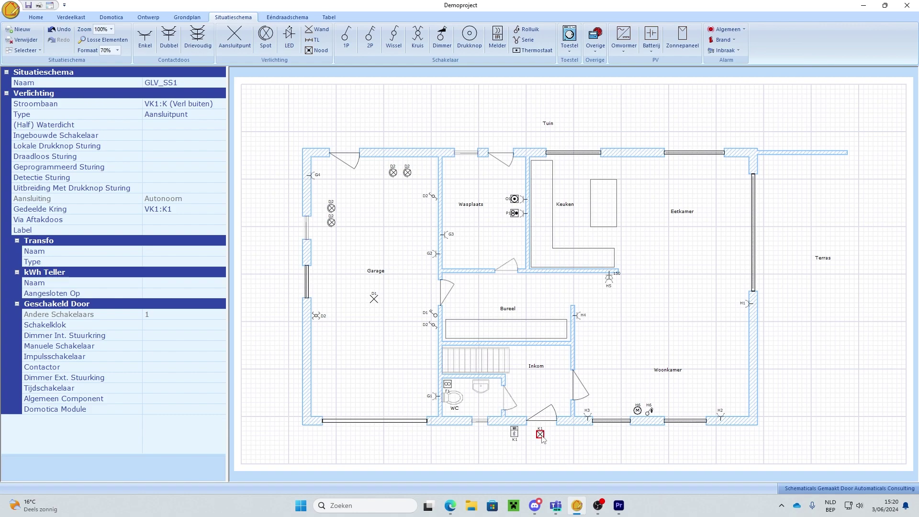
# Place a 1P switch beside the front door in Inkom, set it parallel with Melder VK1:K1, and check the single-line diagram
pyautogui.click(351, 44)
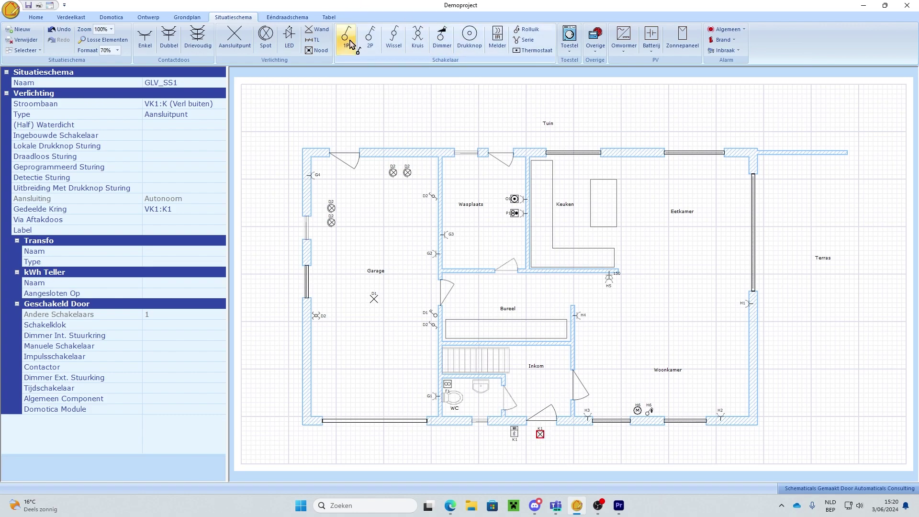
pyautogui.click(563, 419)
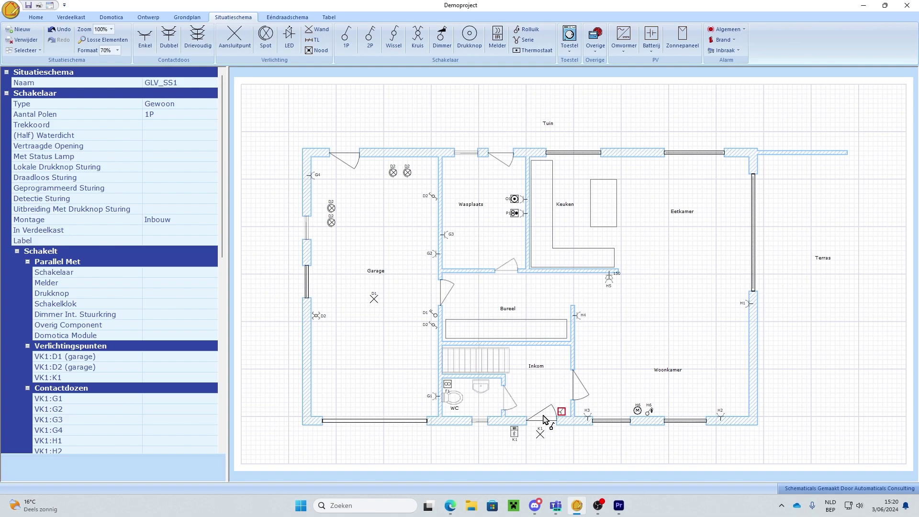
pyautogui.click(515, 433)
pyautogui.click(212, 285)
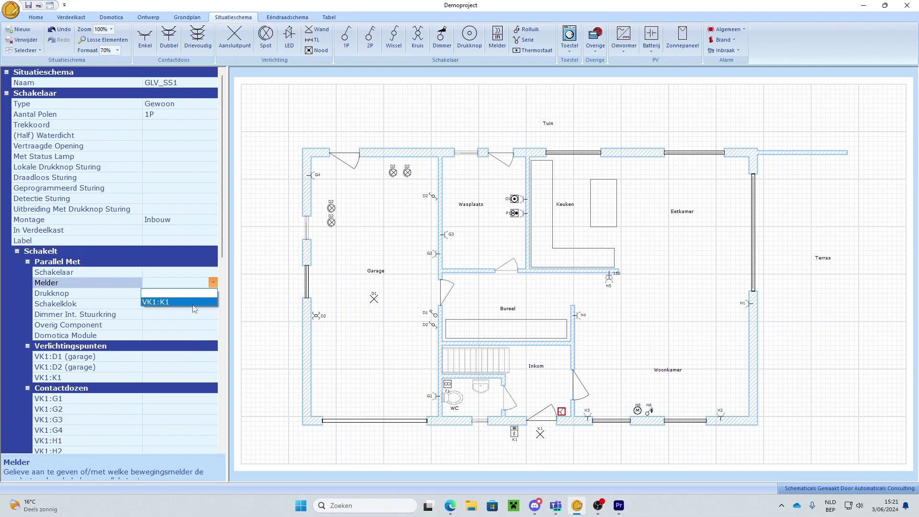
pyautogui.click(163, 303)
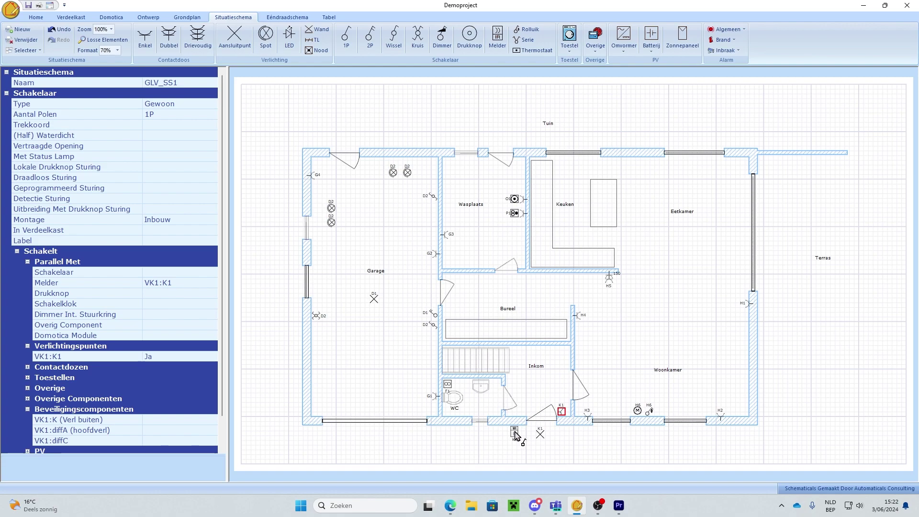
pyautogui.click(305, 18)
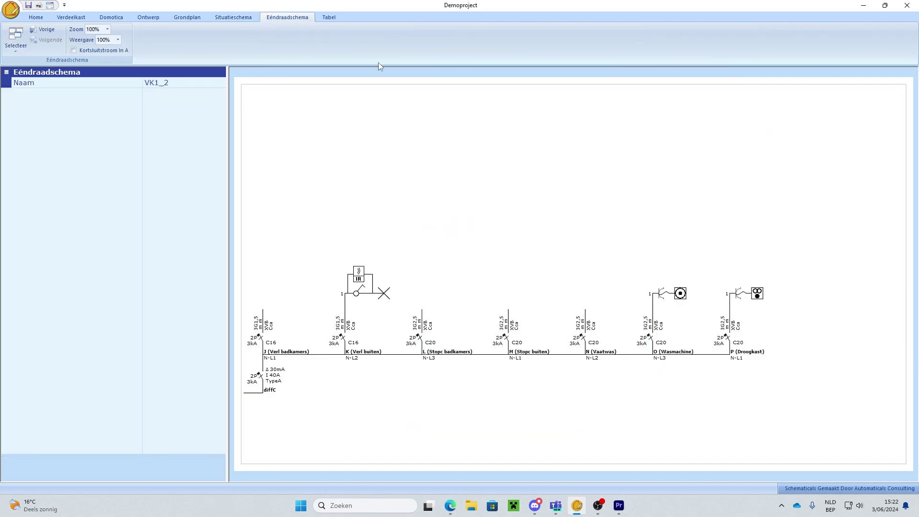
pyautogui.doubleClick(386, 296)
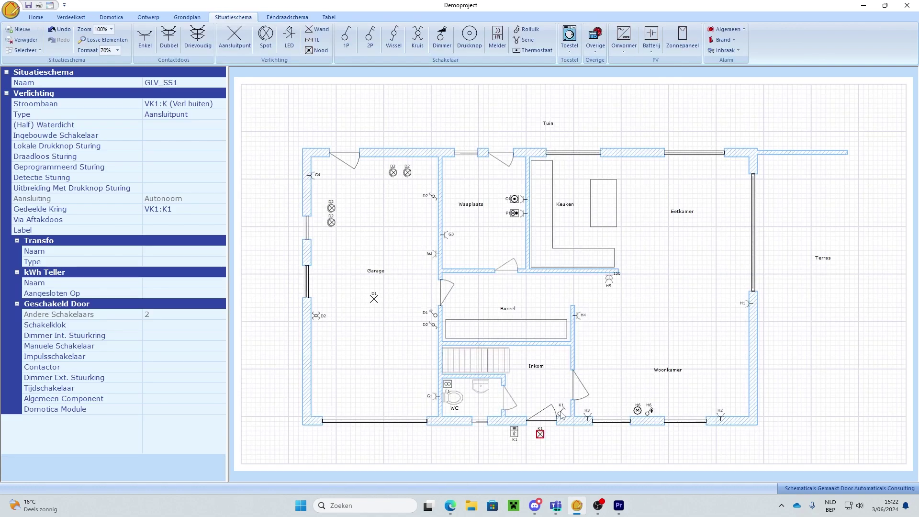
# Clear the Inkom switch's parallel detector link, make it switch light point VK1:K1 directly, and check the single-line diagram
pyautogui.click(561, 413)
pyautogui.click(212, 284)
pyautogui.click(213, 283)
pyautogui.click(211, 293)
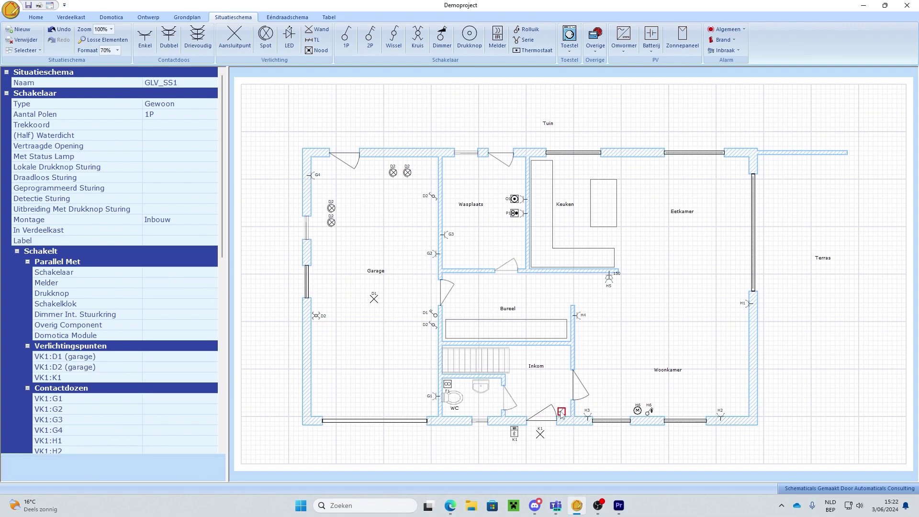
pyautogui.scroll(-2, 180, 268)
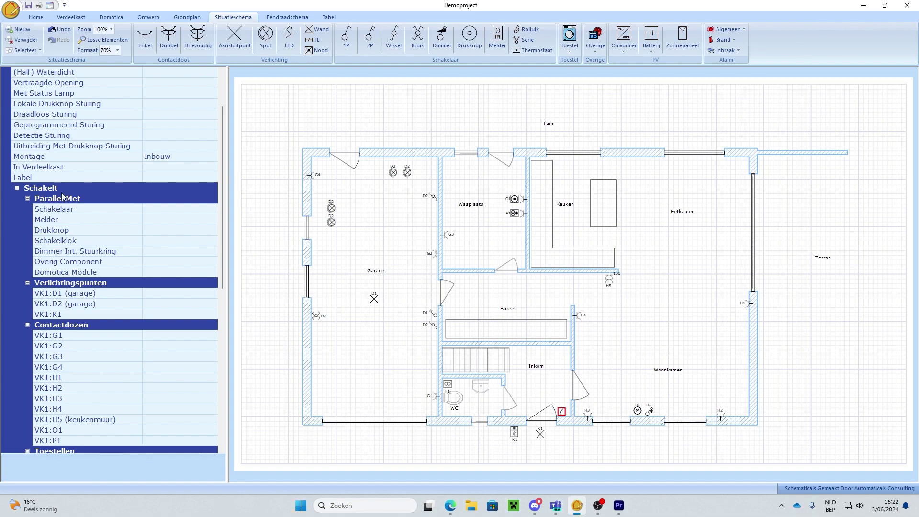
pyautogui.scroll(-1, 119, 254)
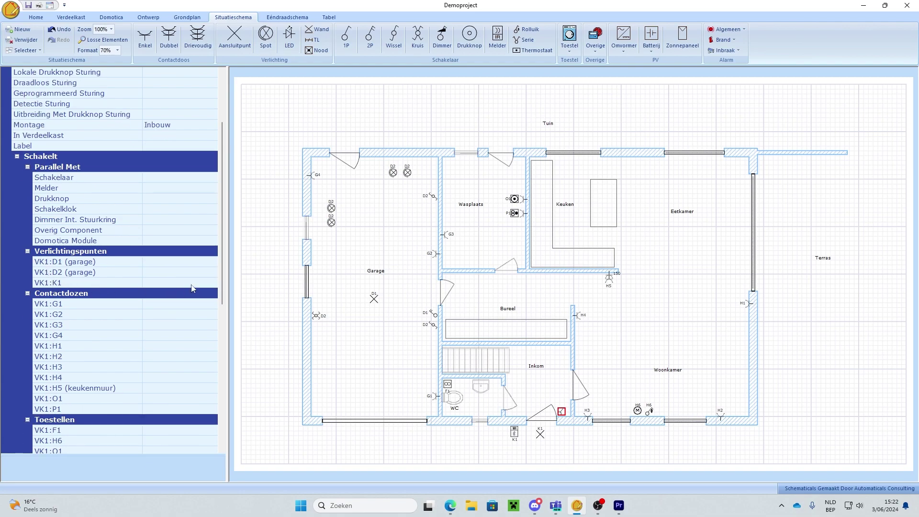
pyautogui.click(211, 283)
pyautogui.click(212, 283)
pyautogui.click(209, 303)
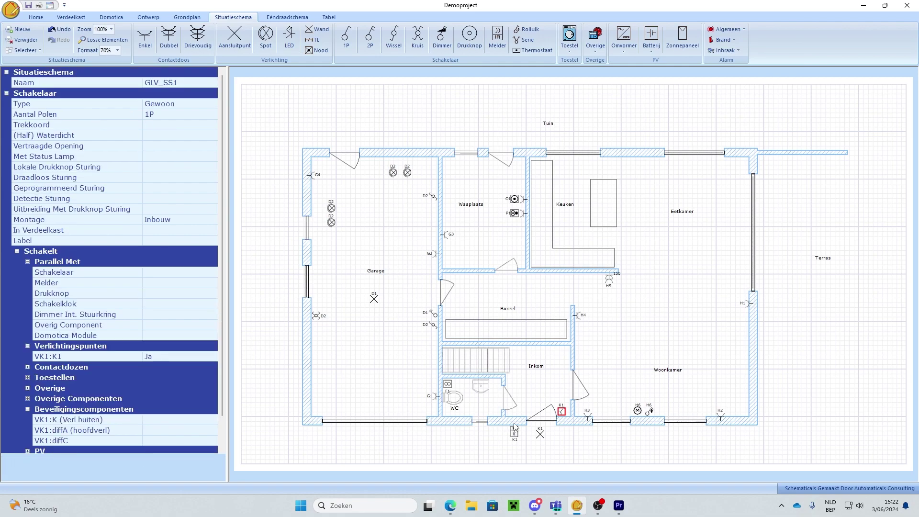
pyautogui.click(287, 17)
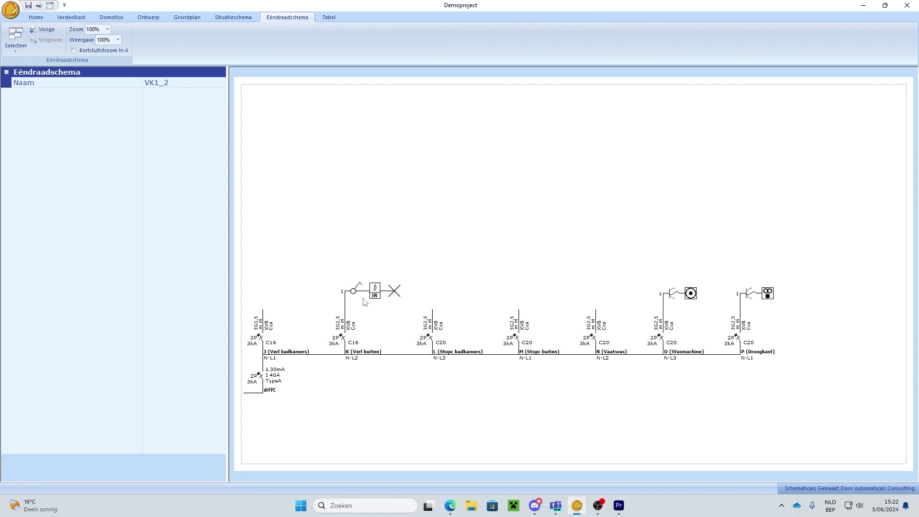
pyautogui.doubleClick(394, 292)
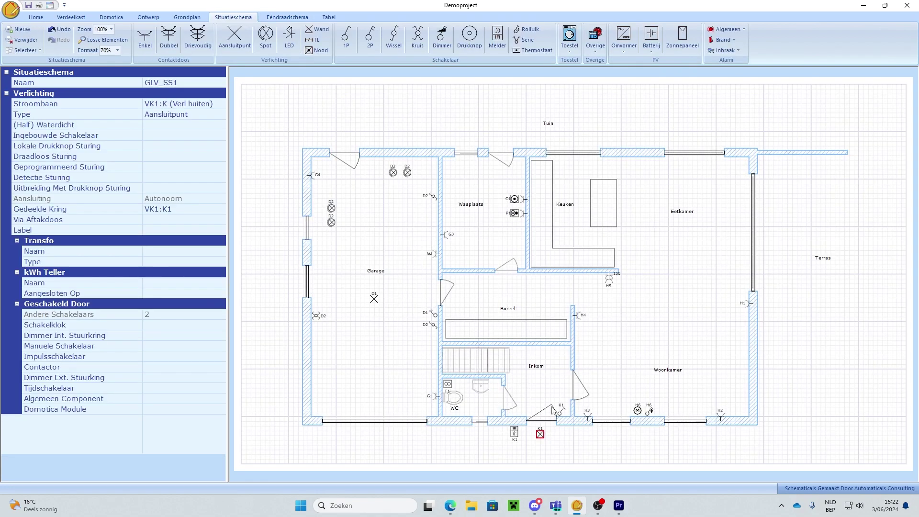
# Unlink the Inkom 1P switch, connect it directly to the outdoor light again, and locate the light from the single-line diagram
pyautogui.click(561, 412)
pyautogui.moveTo(562, 413); pyautogui.dragTo(541, 434, button='right')
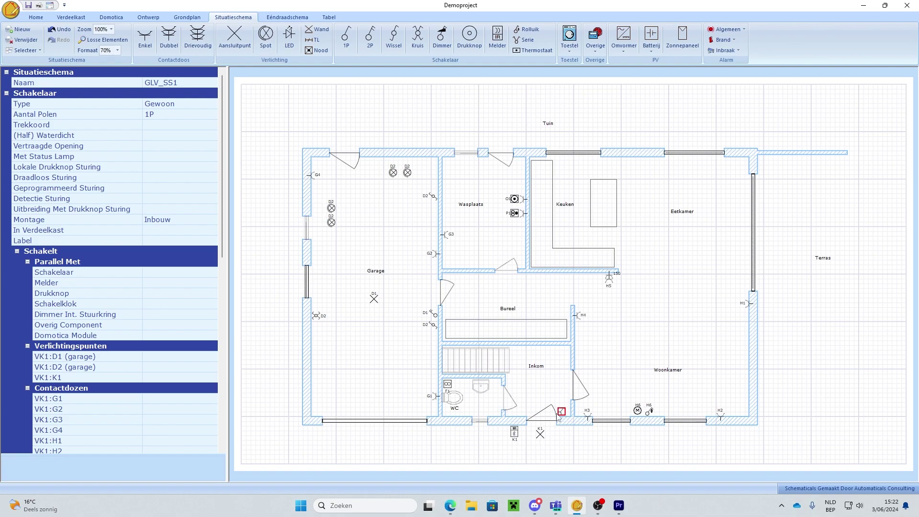
pyautogui.moveTo(562, 416); pyautogui.dragTo(541, 438)
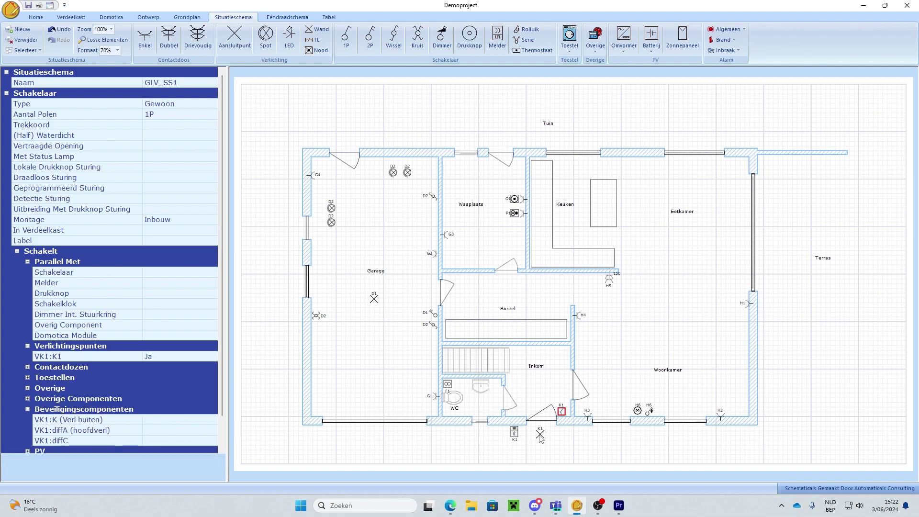
pyautogui.click(289, 19)
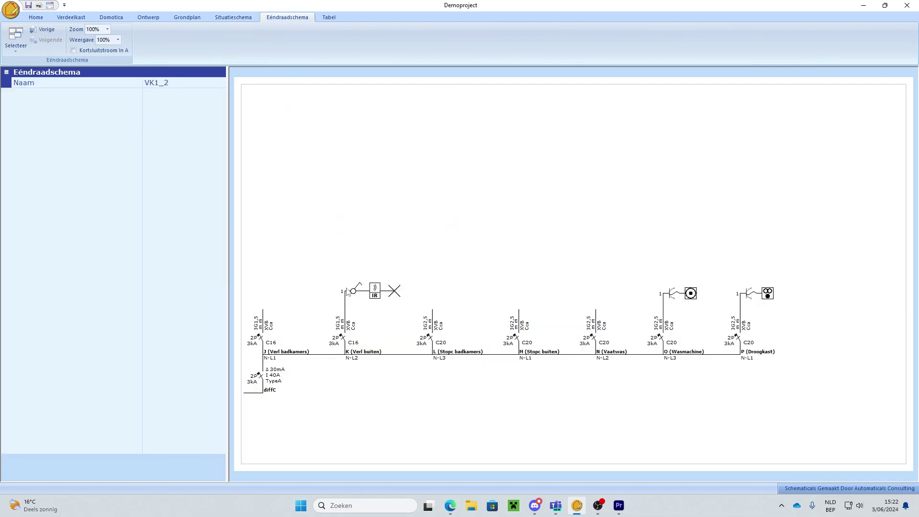
pyautogui.doubleClick(394, 292)
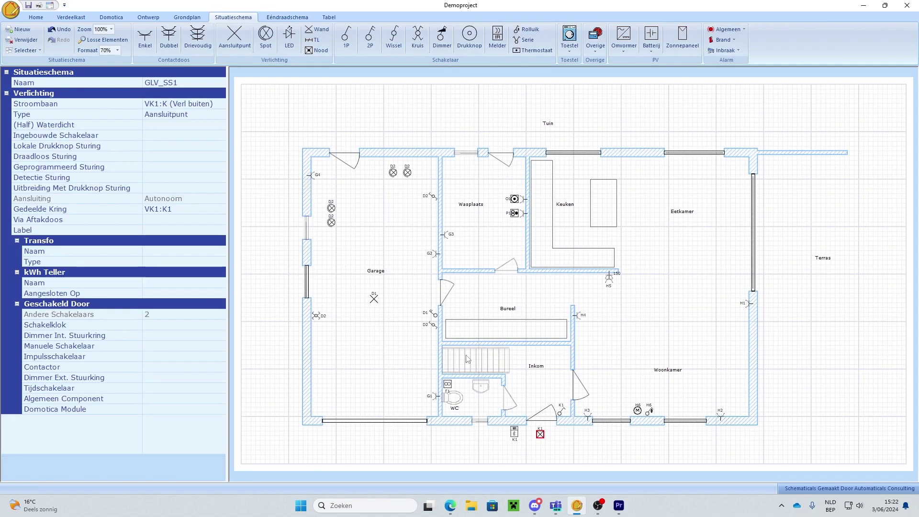
# Unlink the Inkom switch from the outdoor light, connect it parallel with Melder VK1:K1, and compare the situation and single-line diagrams
pyautogui.click(560, 414)
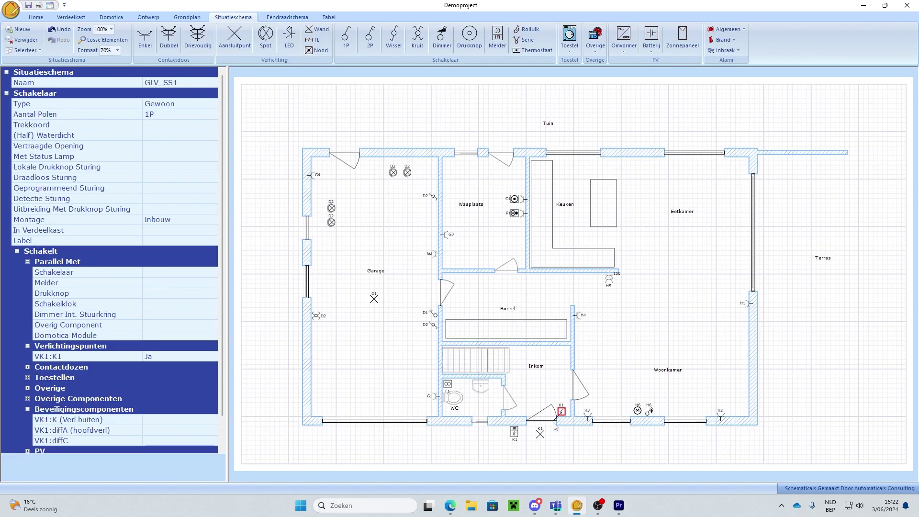
pyautogui.rightClick(541, 432)
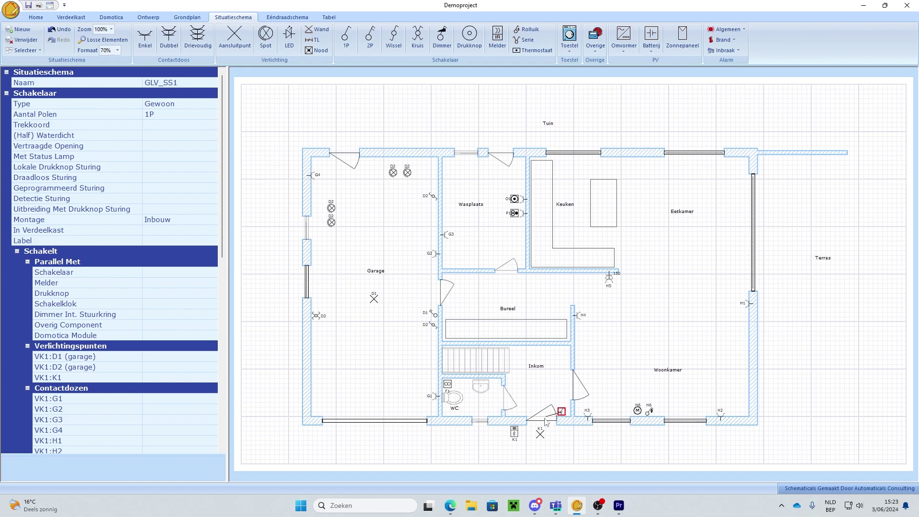
pyautogui.rightClick(515, 434)
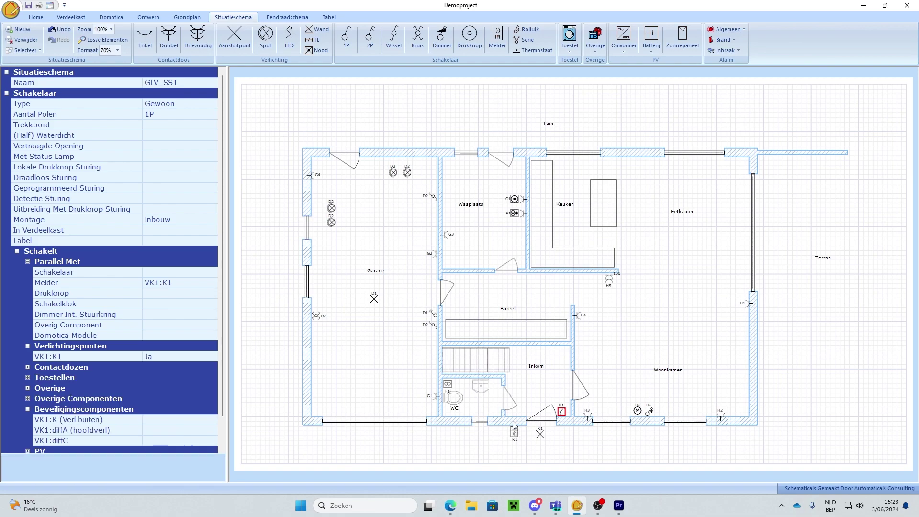
pyautogui.click(280, 20)
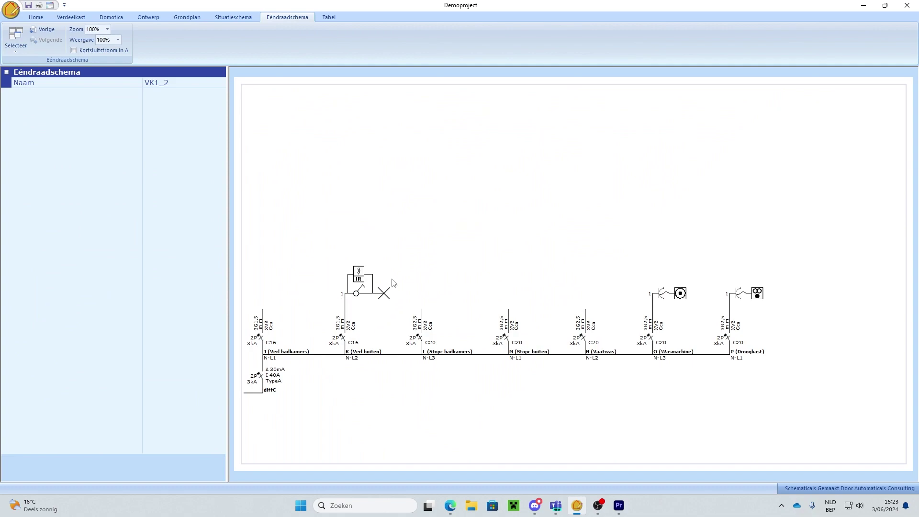
pyautogui.click(248, 19)
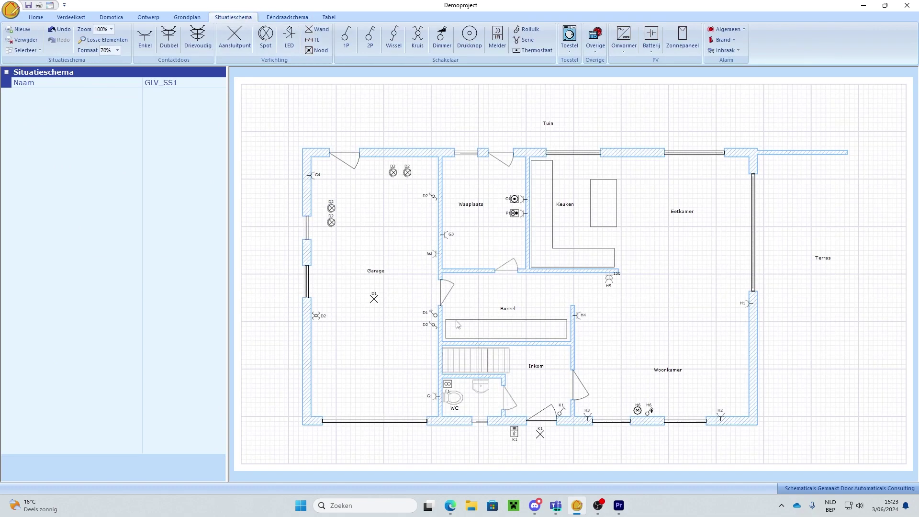
pyautogui.click(292, 18)
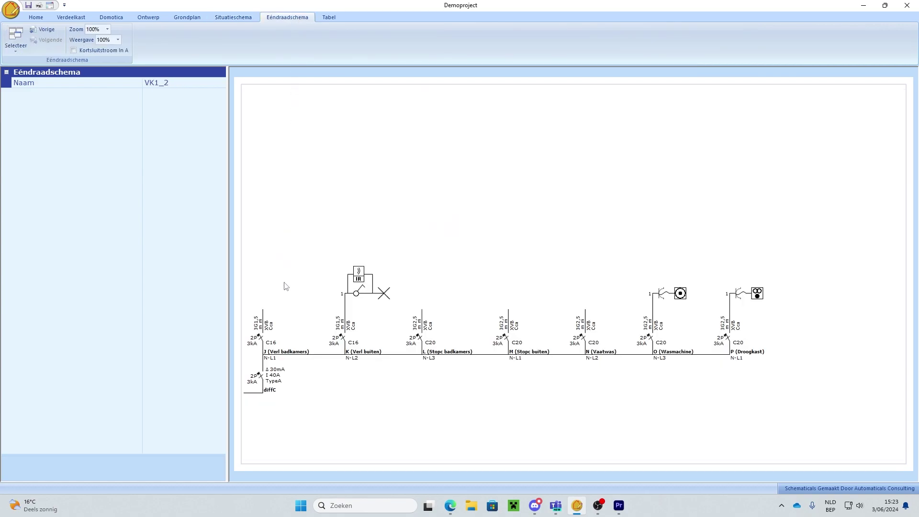
# Place an Aardingsonderbreker against the garage's outer side wall below the D2 switch and check it on single-line page VK1_1
pyautogui.click(36, 30)
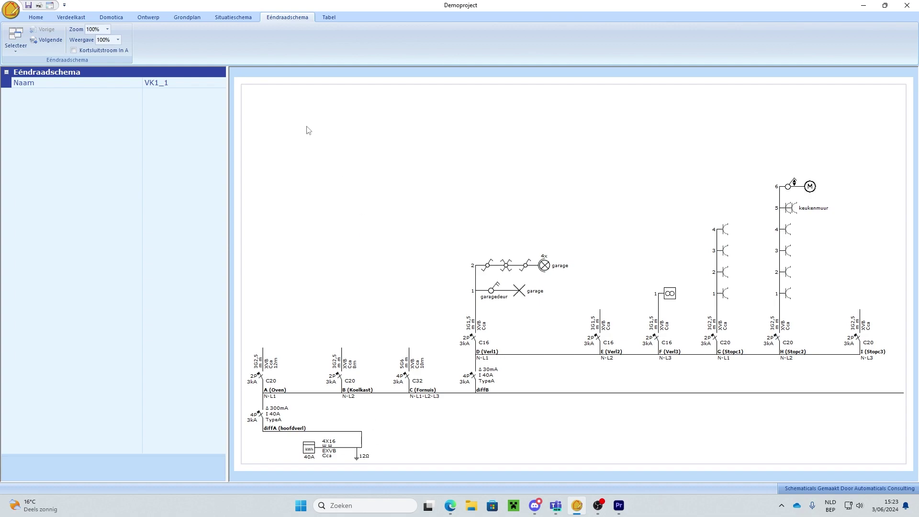
pyautogui.click(239, 18)
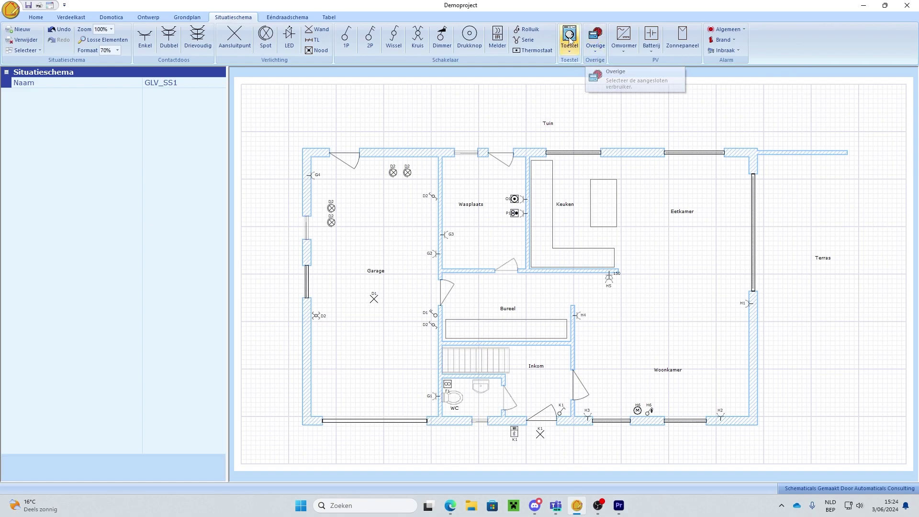
pyautogui.click(597, 52)
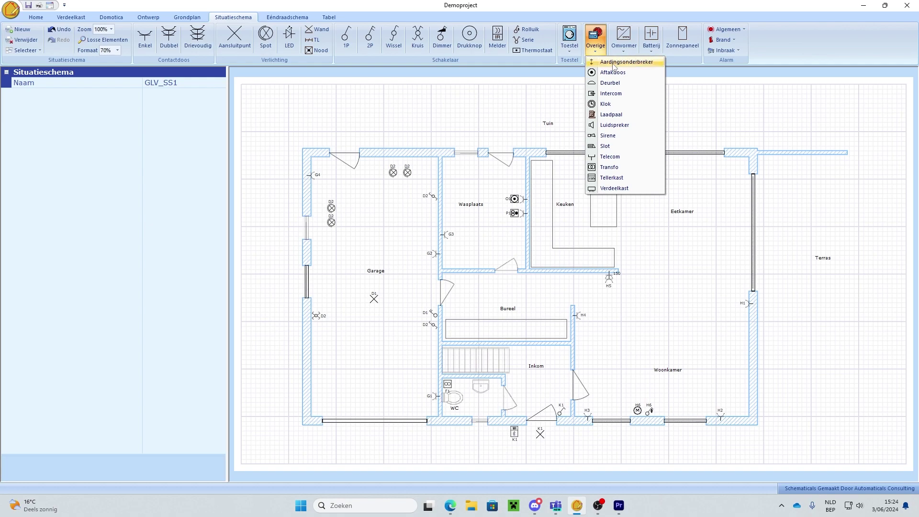
pyautogui.click(614, 63)
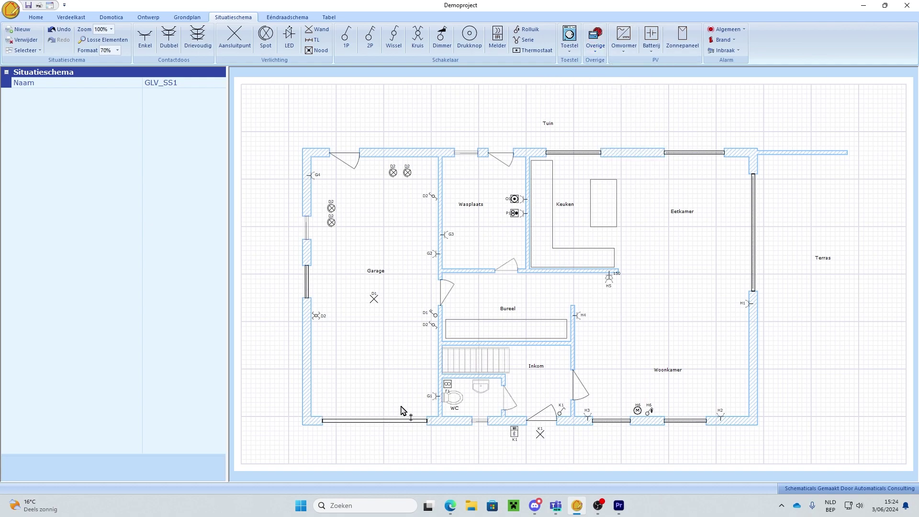
pyautogui.click(313, 375)
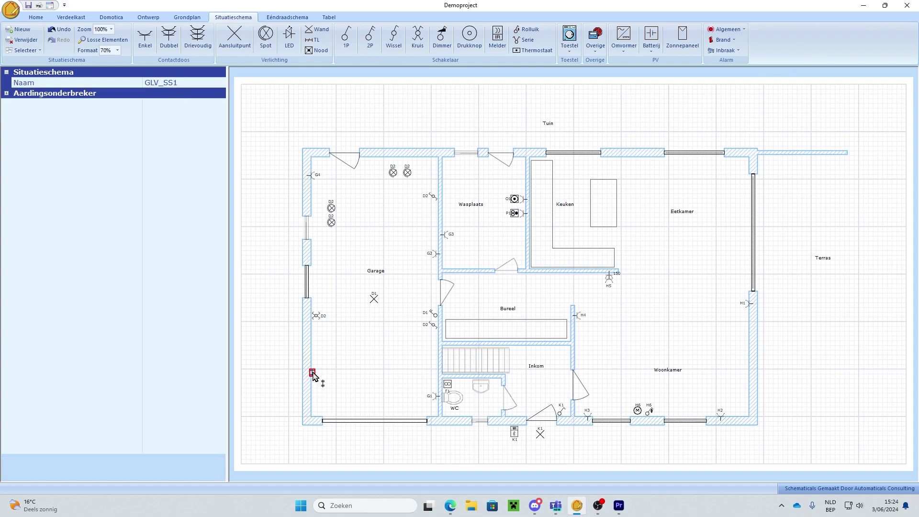
pyautogui.click(314, 374)
pyautogui.click(287, 19)
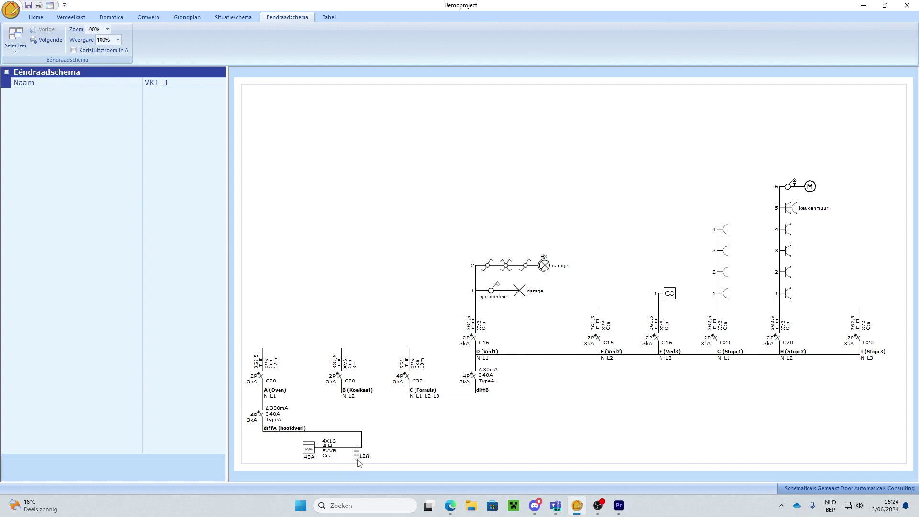
# Place a Tellerkast in the garage corner beside the garage door, below the Aardingsonderbreker
pyautogui.click(248, 20)
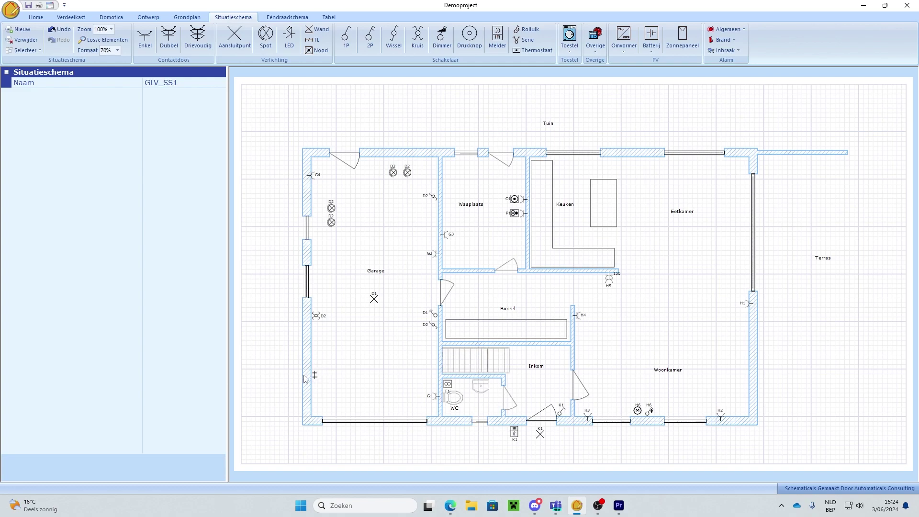
pyautogui.click(596, 51)
pyautogui.click(608, 179)
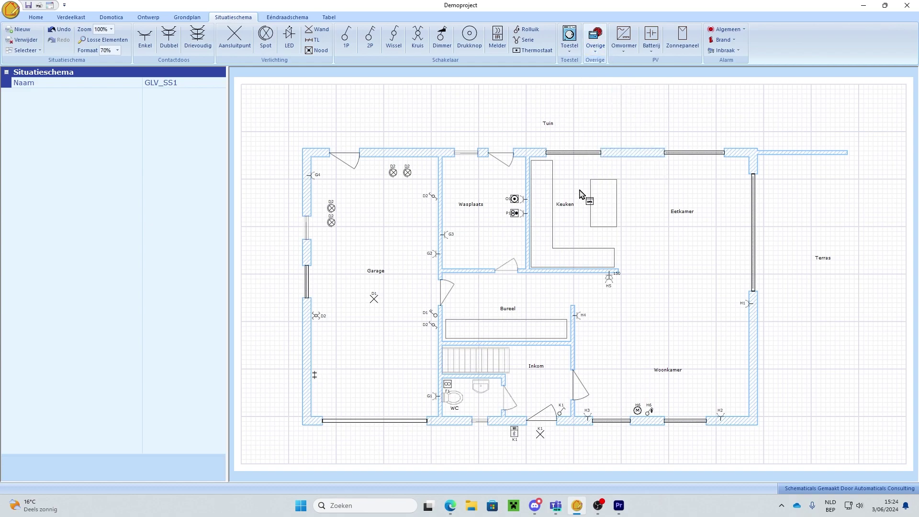
pyautogui.click(316, 406)
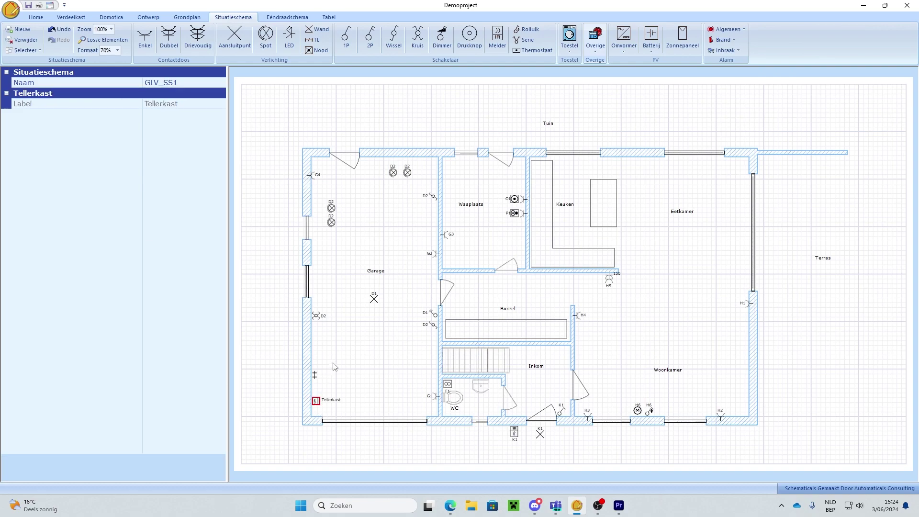
# Place a Verdeelkast between the Aardingsonderbreker and the Tellerkast in the garage and assign it the name VK1
pyautogui.click(596, 43)
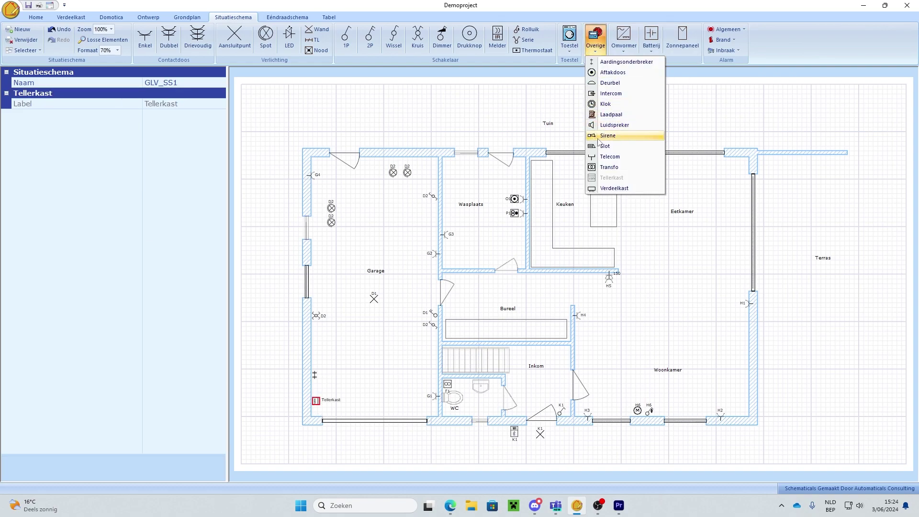
pyautogui.click(614, 188)
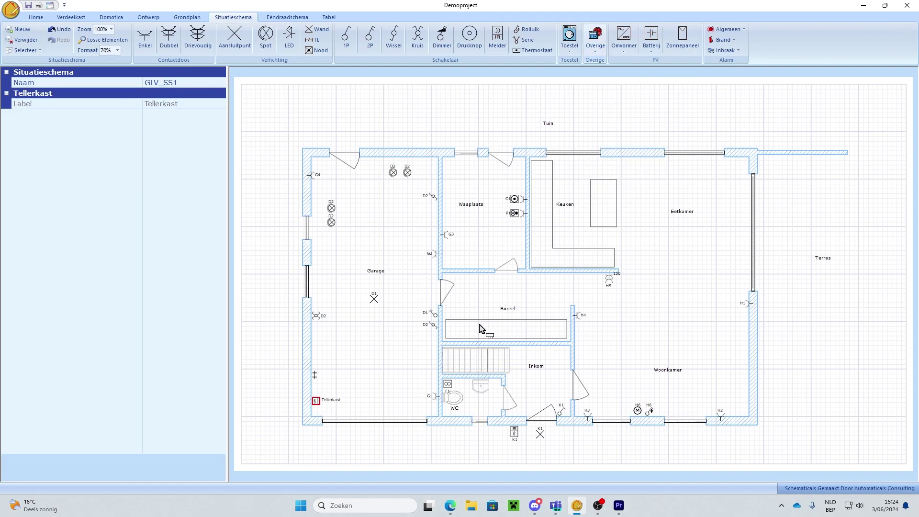
pyautogui.click(315, 389)
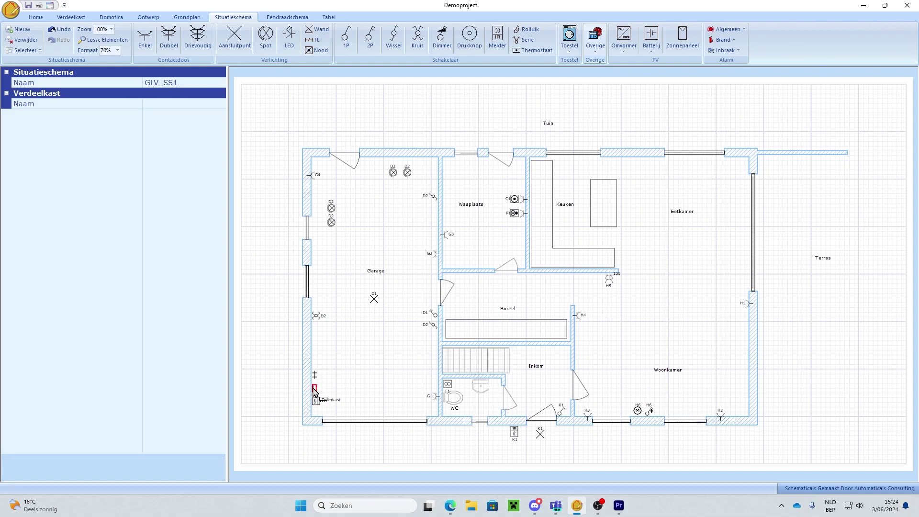
pyautogui.click(223, 105)
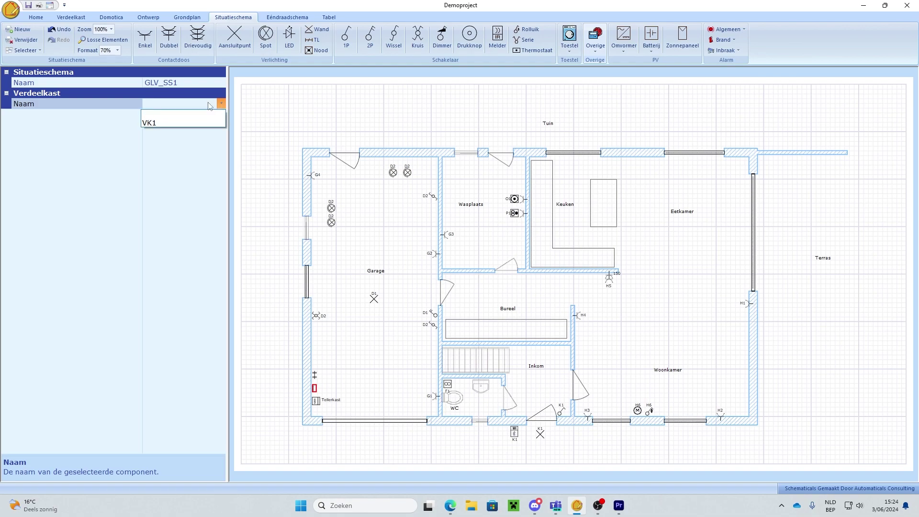
pyautogui.click(153, 123)
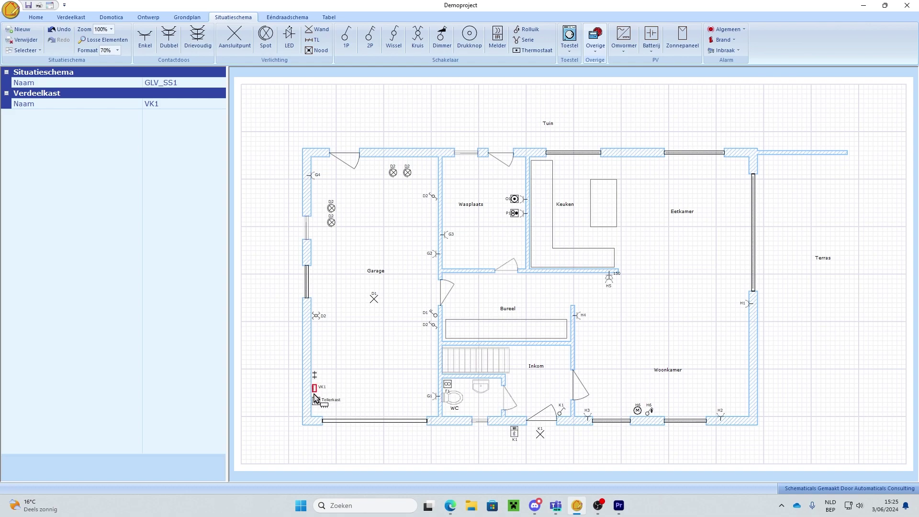
# Review single-line diagram pages VK1_1 and VK1_2 for the placed components and their circuits
pyautogui.click(300, 17)
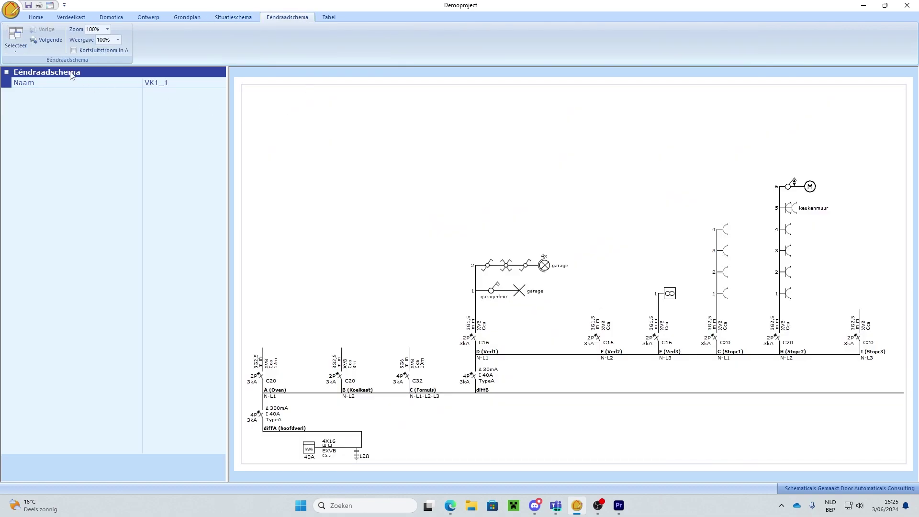
pyautogui.click(48, 41)
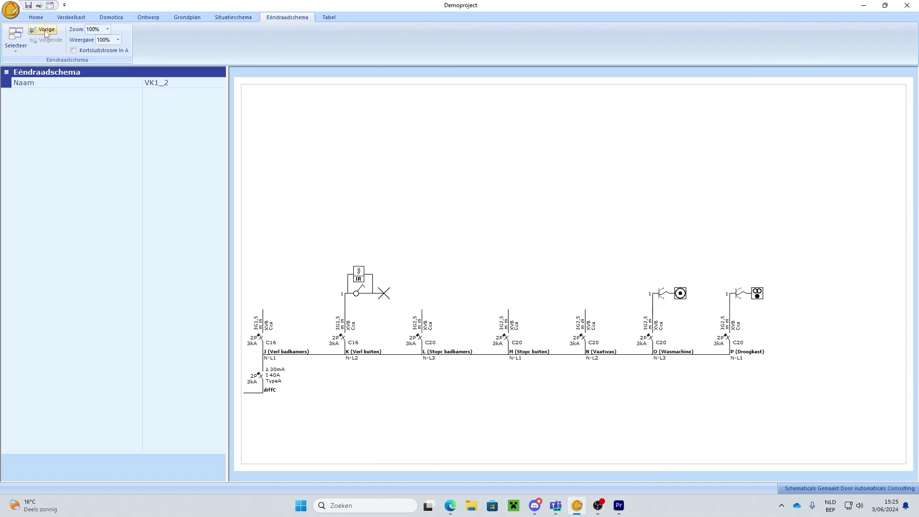
pyautogui.click(43, 31)
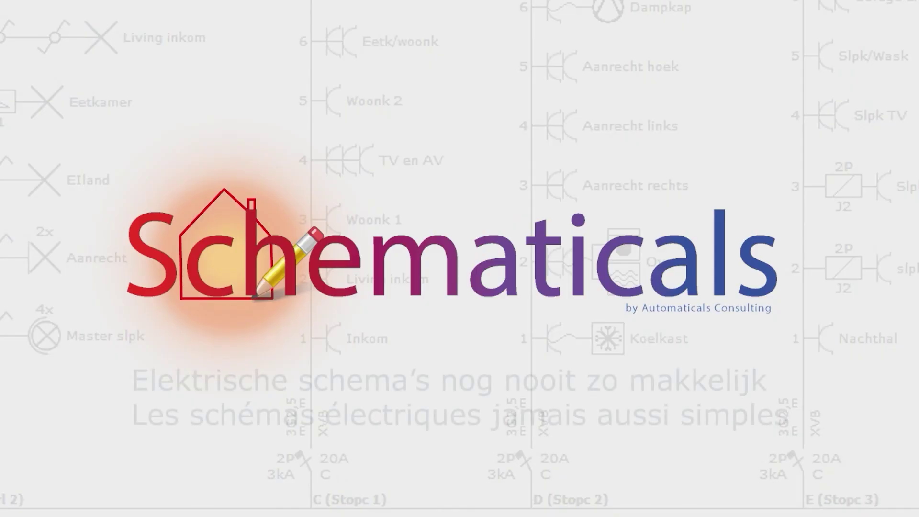